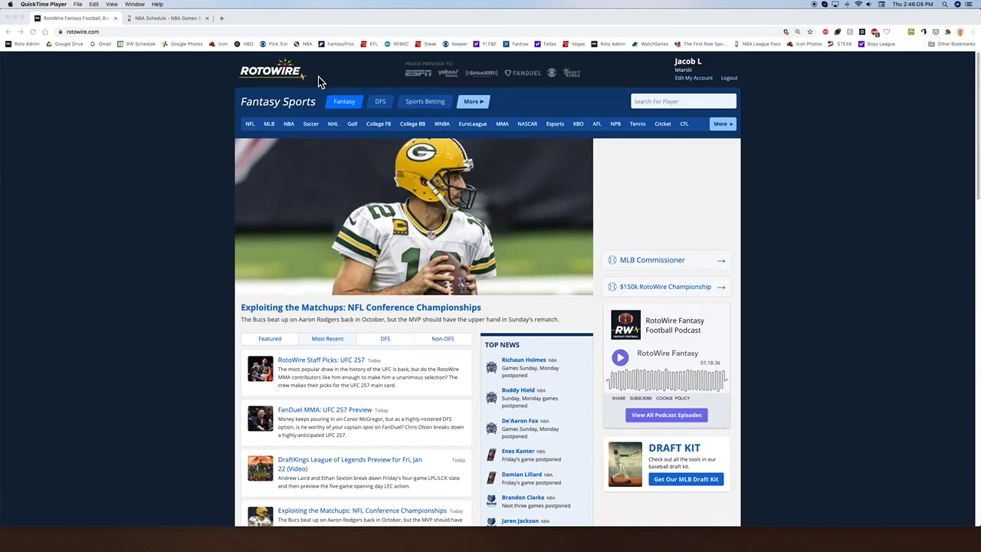
Download the 2021 baseball draft software for Mac from RotoWire's baseball section and save the installer in the Downloads folder
{"action": "left_click", "coordinate": [268, 125]}
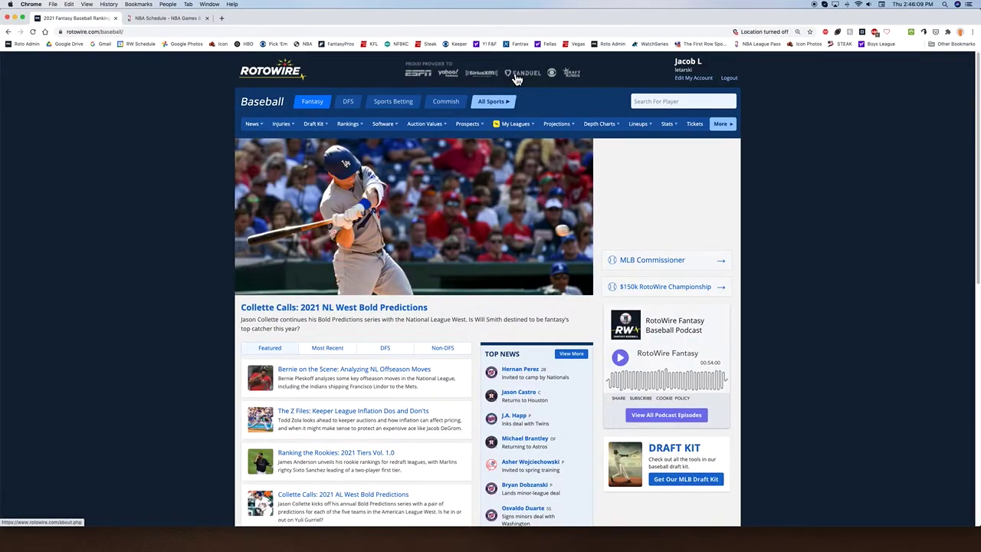
{"action": "mouse_move", "coordinate": [381, 125]}
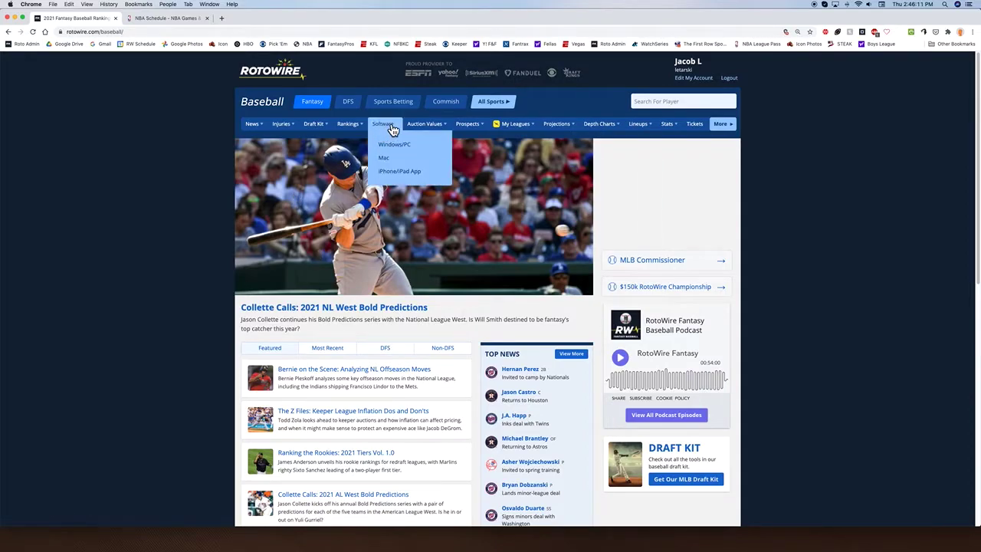
{"action": "left_click", "coordinate": [390, 167]}
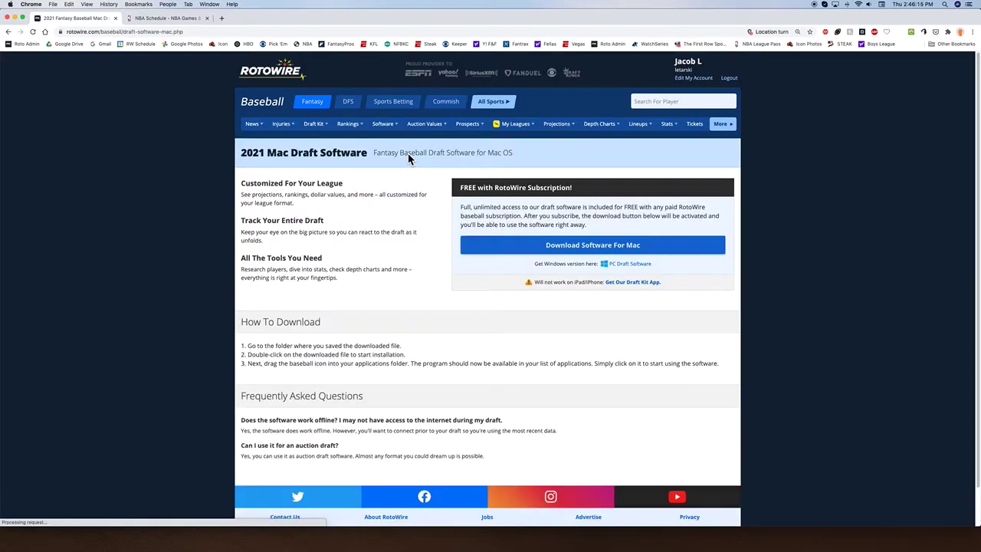
{"action": "left_click", "coordinate": [516, 253]}
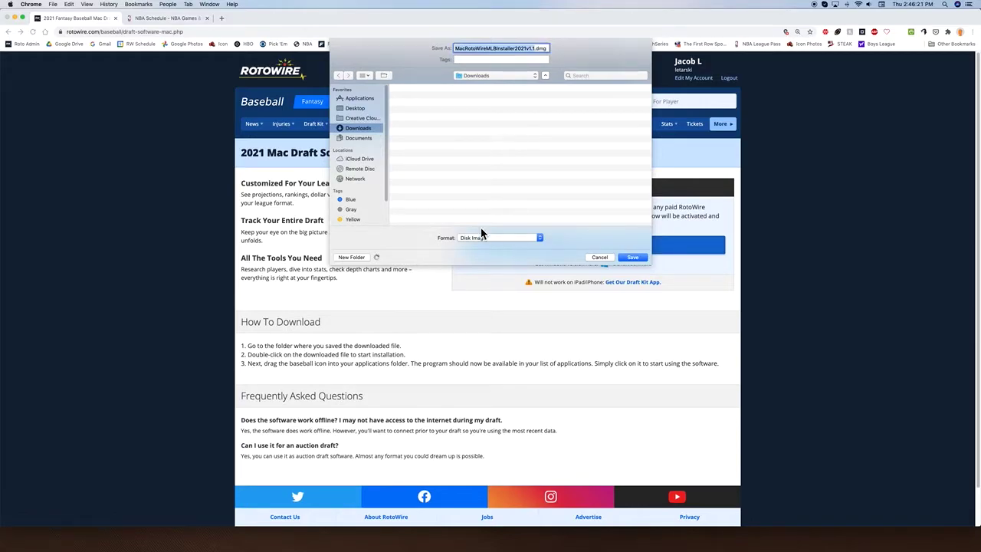
{"action": "left_click", "coordinate": [633, 259]}
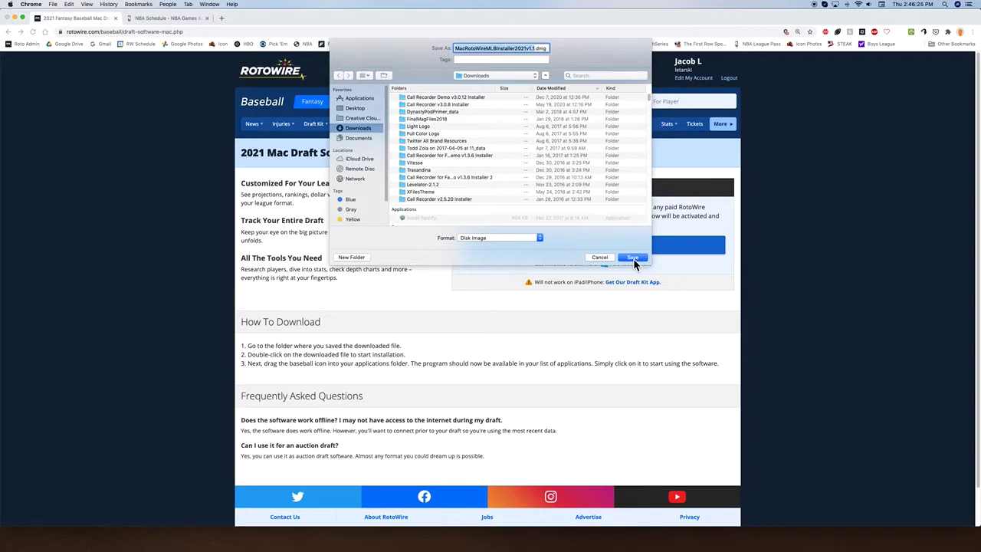
{"action": "left_click", "coordinate": [632, 258]}
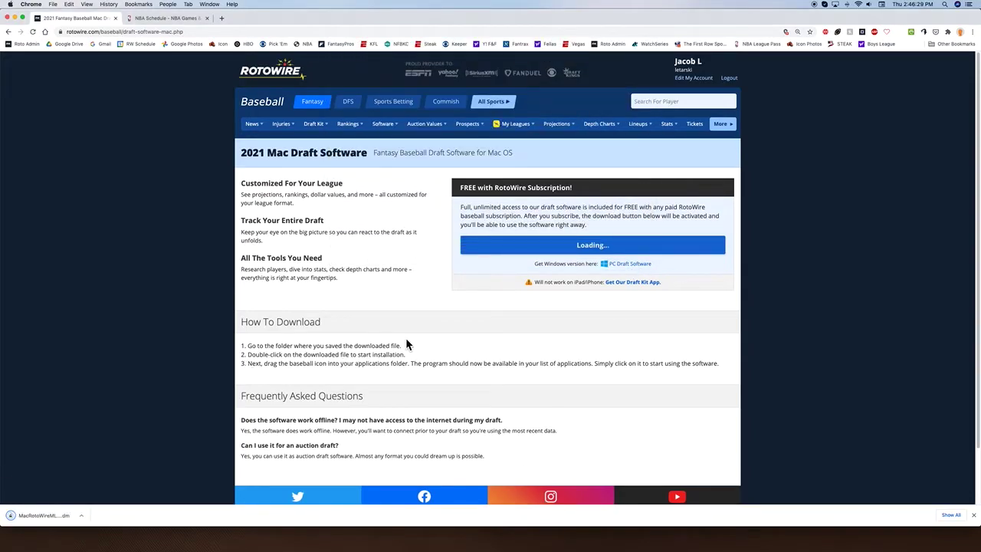
Open the downloaded installer disk image and copy RotoWire Baseball 2021 into the Applications folder
{"action": "left_click", "coordinate": [51, 521]}
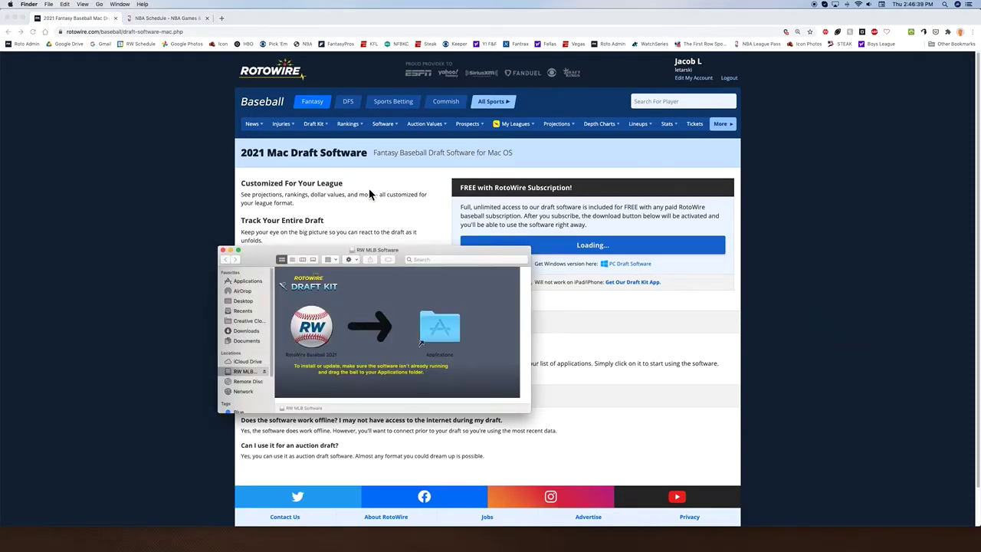
{"action": "left_click_drag", "start_coordinate": [406, 249], "coordinate": [512, 149]}
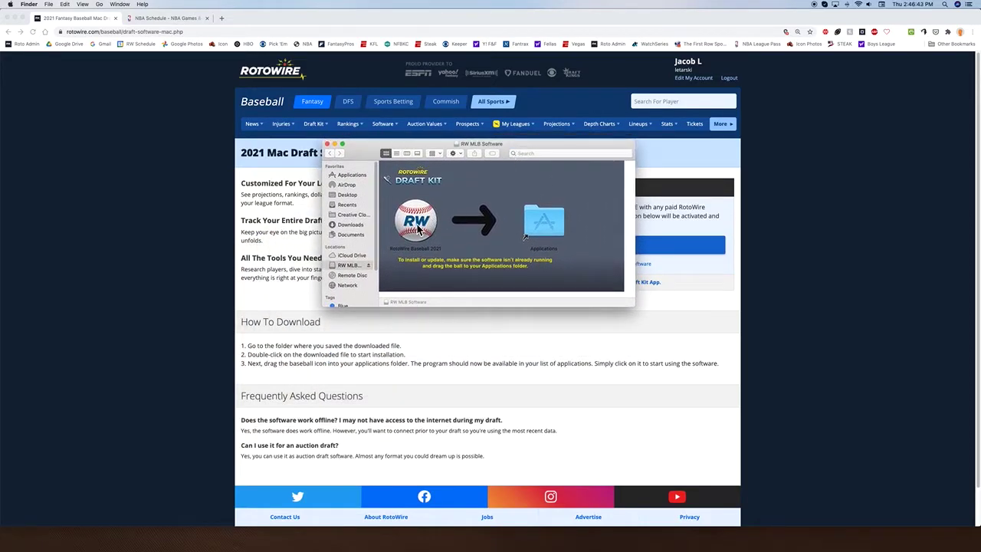
{"action": "left_click_drag", "start_coordinate": [418, 231], "coordinate": [547, 236]}
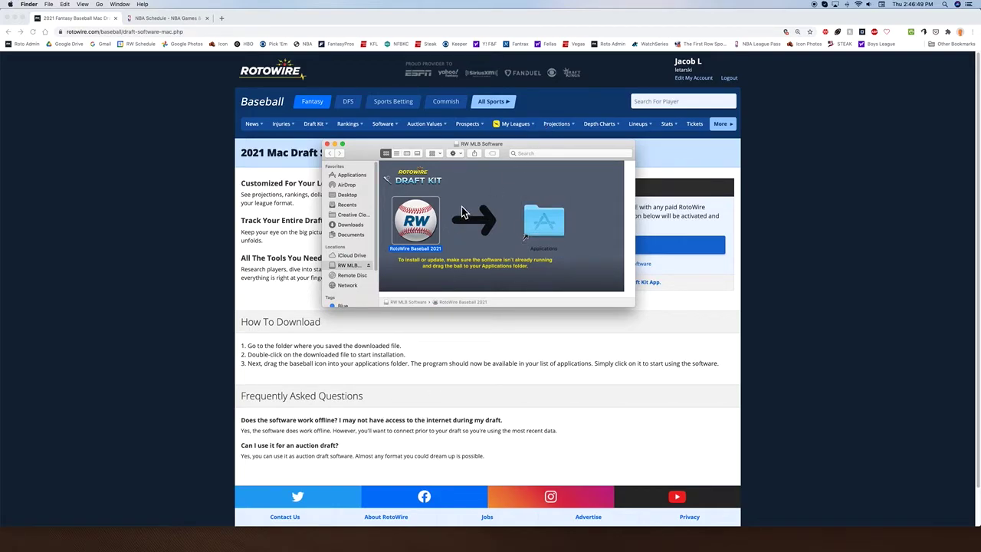
Launch RotoWire Baseball 2021 from the Applications folder, allow the downloaded app to open, and close the Finder window
{"action": "mouse_move", "coordinate": [228, 548]}
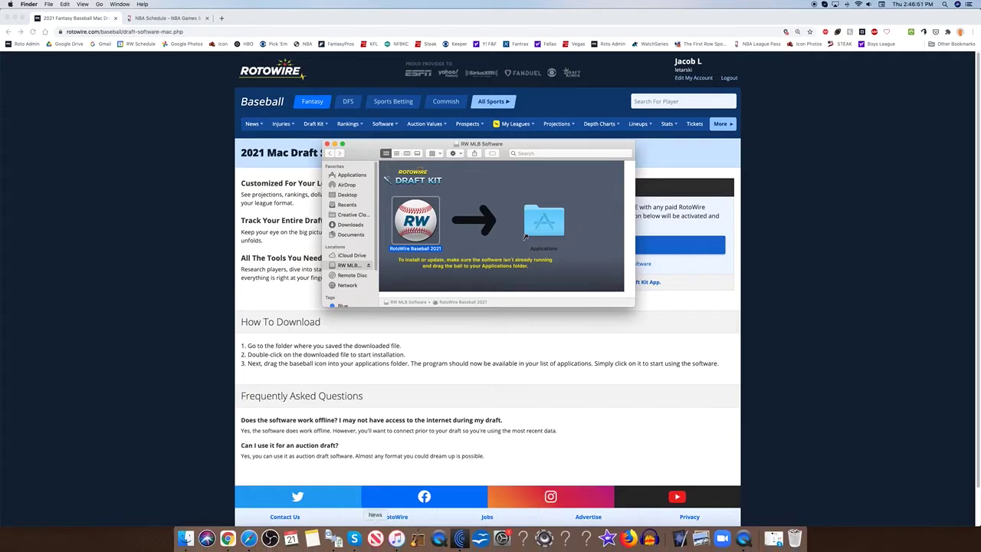
{"action": "left_click", "coordinate": [349, 177]}
{"action": "scroll", "coordinate": [447, 282], "scroll_direction": "down", "scroll_amount": 3}
{"action": "left_click", "coordinate": [414, 266]}
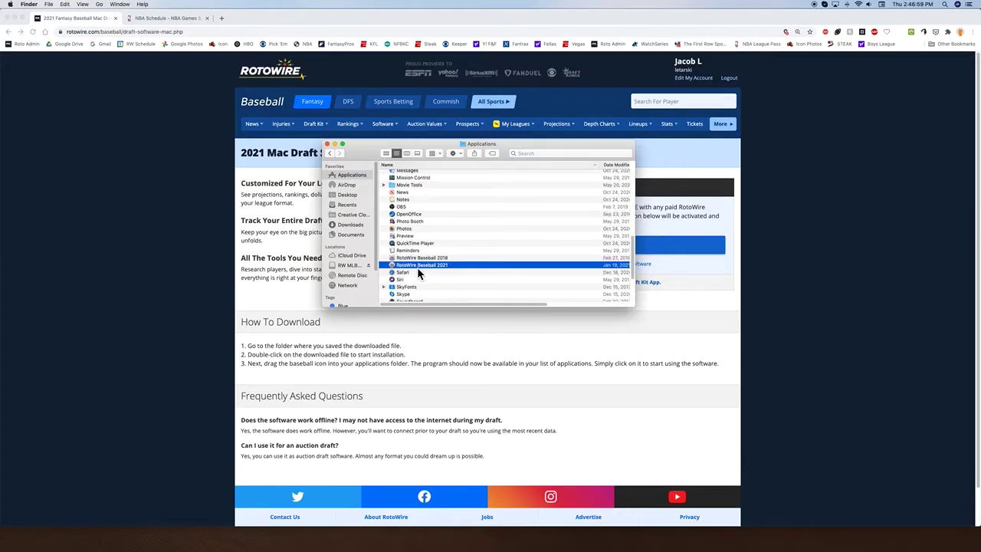
{"action": "double_click", "coordinate": [416, 266]}
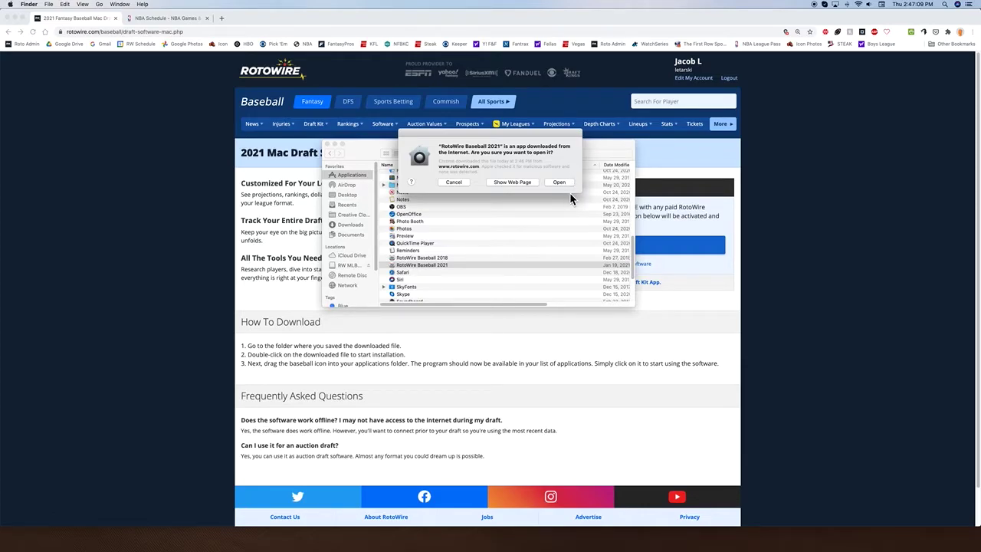
{"action": "left_click", "coordinate": [558, 183]}
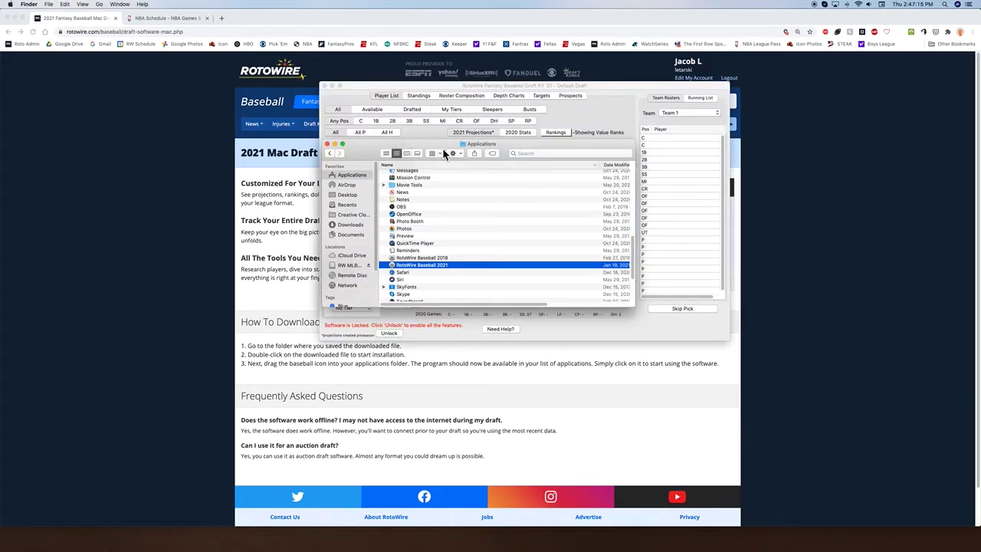
{"action": "left_click", "coordinate": [327, 144]}
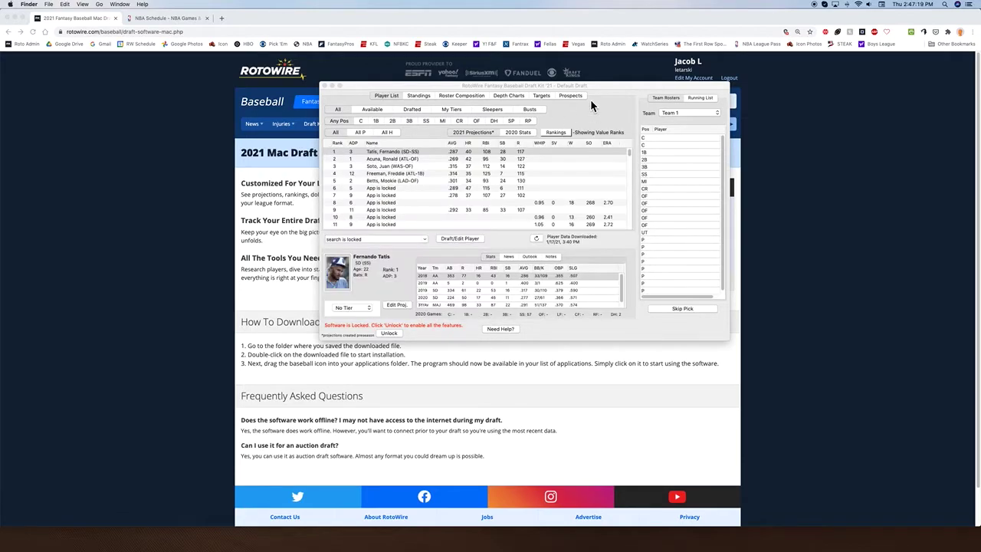
{"action": "left_click_drag", "start_coordinate": [587, 90], "coordinate": [549, 85]}
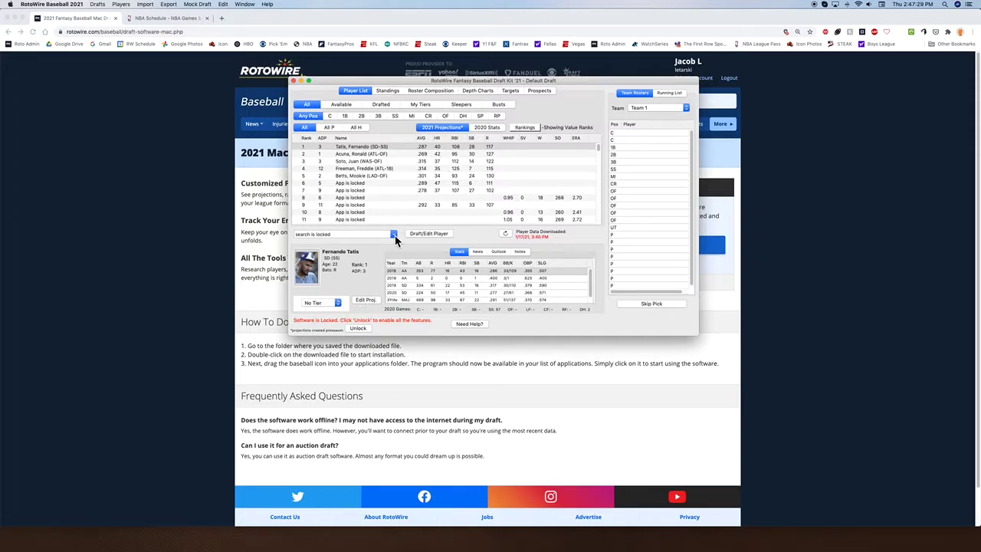
Unlock the draft software by logging in with the RotoWire username and account password
{"action": "left_click", "coordinate": [358, 328]}
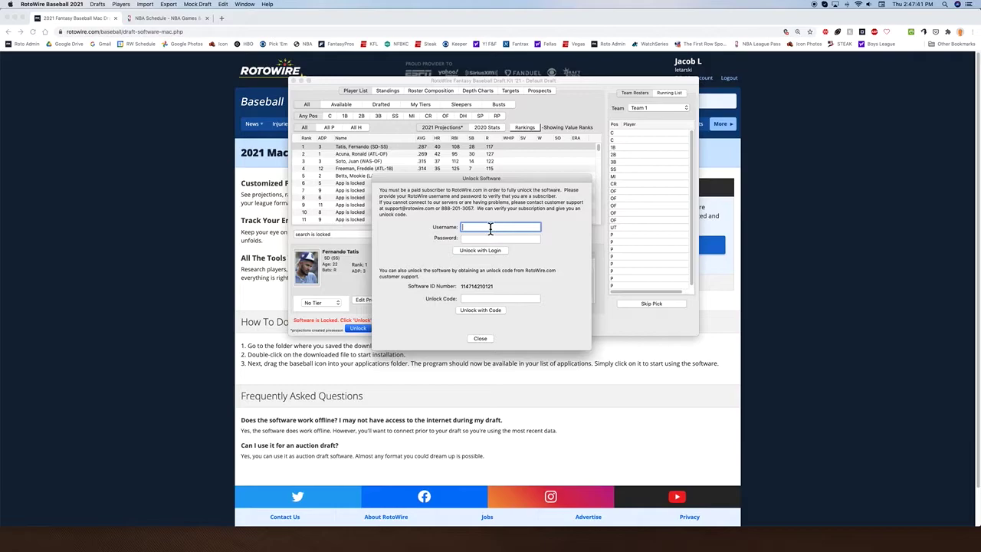
{"action": "key", "text": "Tab"}
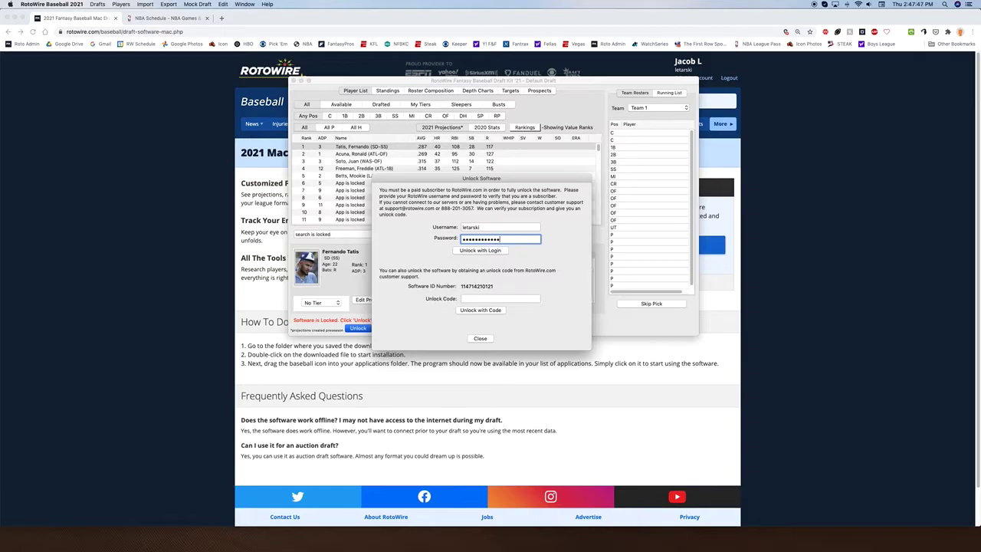
{"action": "left_click", "coordinate": [501, 251]}
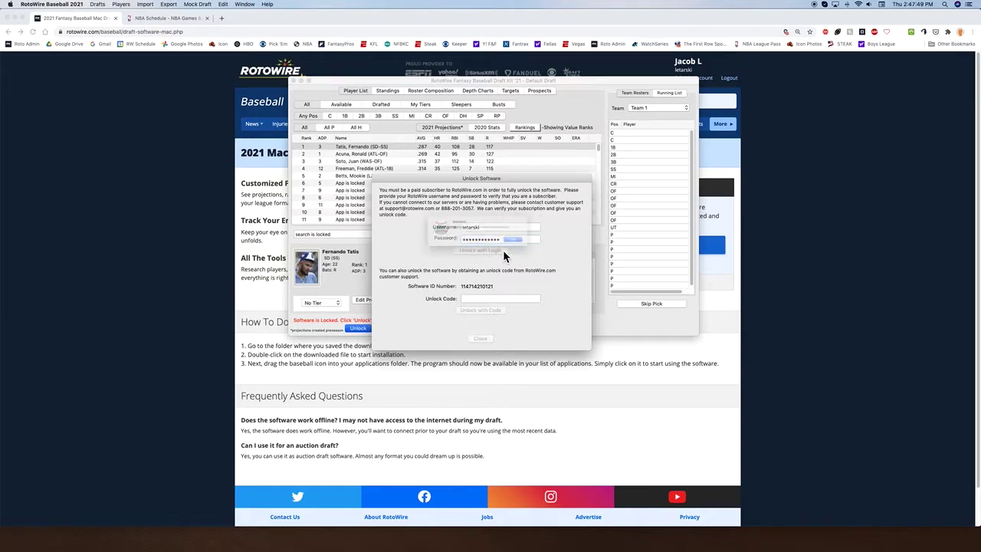
{"action": "left_click", "coordinate": [539, 251]}
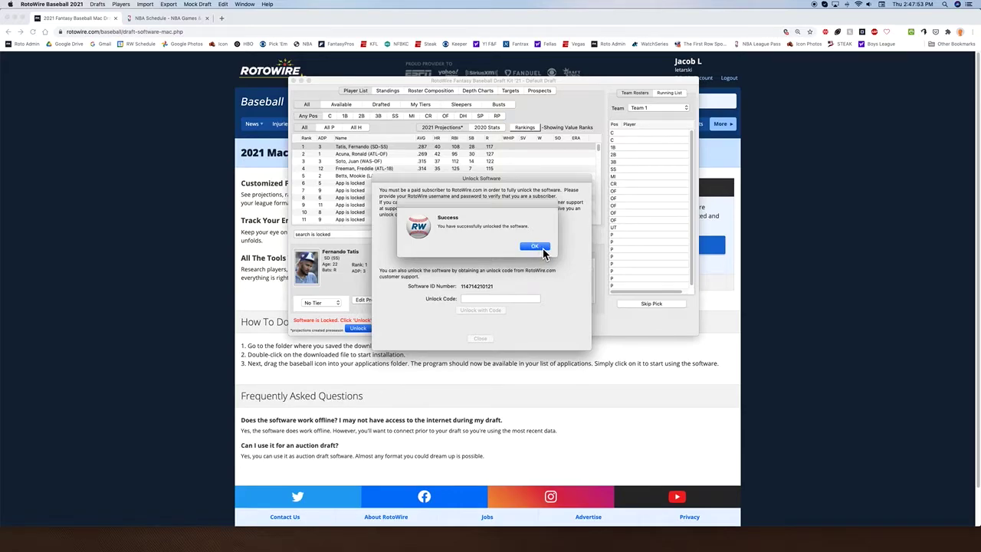
{"action": "left_click", "coordinate": [540, 248]}
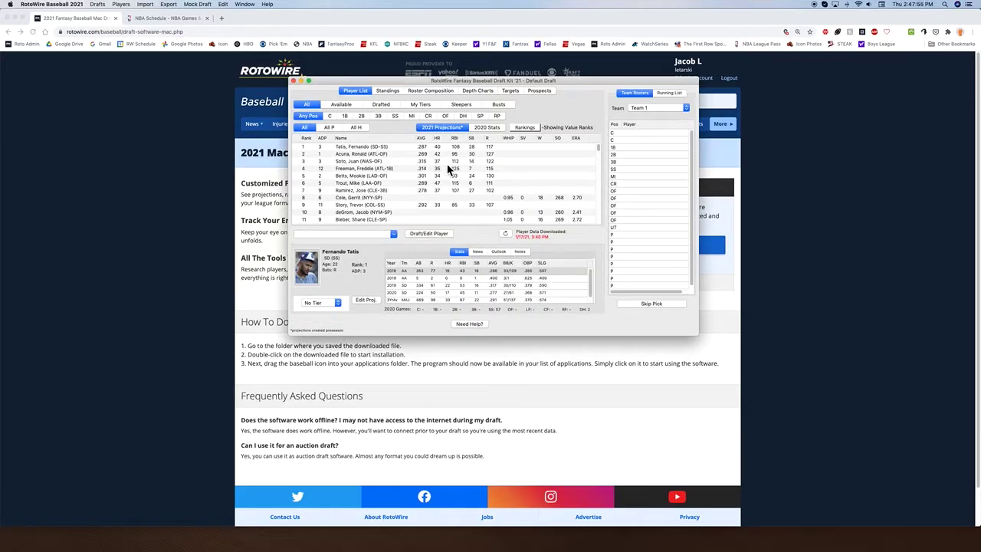
Browse the unlocked player rankings and examine Fernando Tatis's news, outlook and notes
{"action": "left_click", "coordinate": [378, 205]}
{"action": "scroll", "coordinate": [374, 199], "scroll_direction": "down", "scroll_amount": 4}
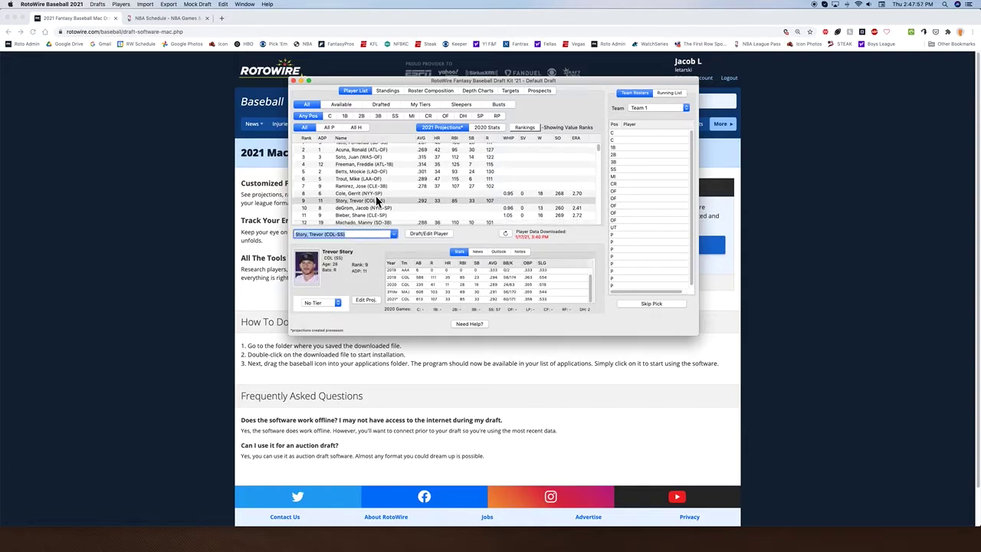
{"action": "scroll", "coordinate": [377, 198], "scroll_direction": "down", "scroll_amount": 20}
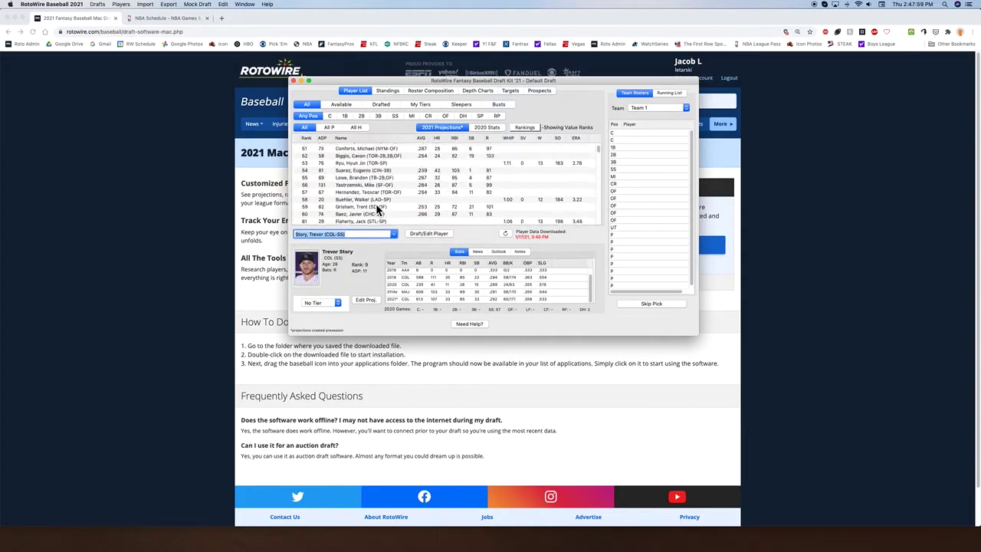
{"action": "scroll", "coordinate": [376, 203], "scroll_direction": "up", "scroll_amount": 20}
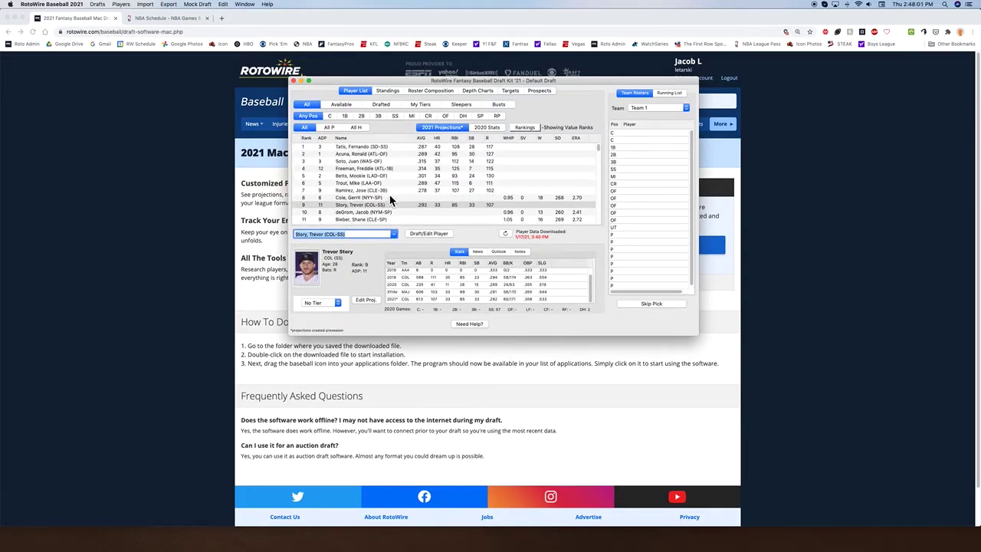
{"action": "left_click", "coordinate": [355, 149]}
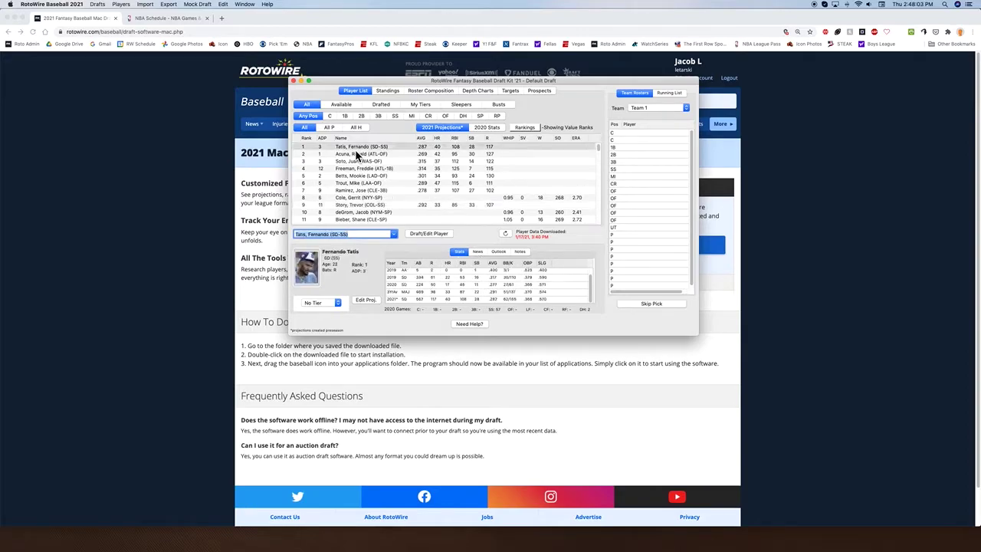
{"action": "left_click", "coordinate": [478, 252]}
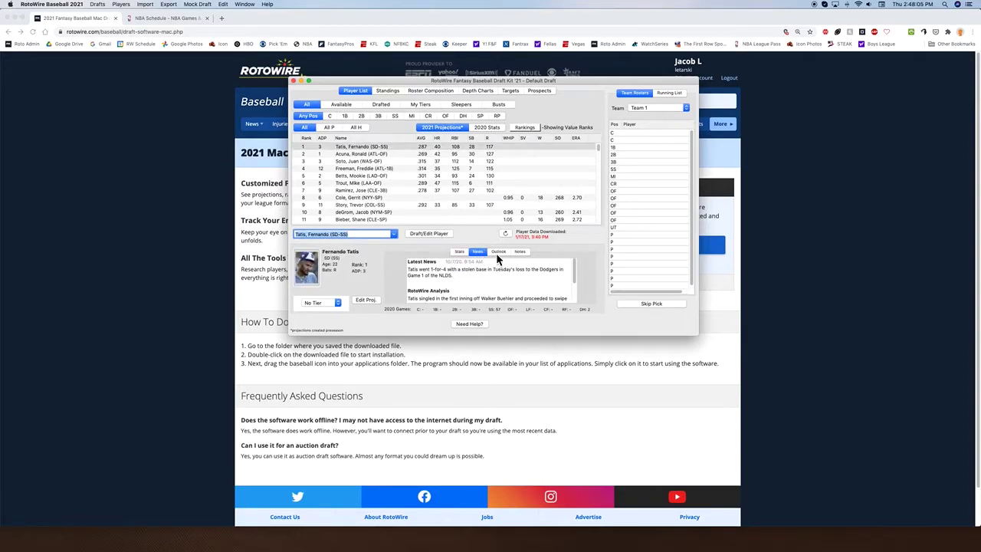
{"action": "left_click", "coordinate": [498, 252]}
{"action": "left_click", "coordinate": [521, 252]}
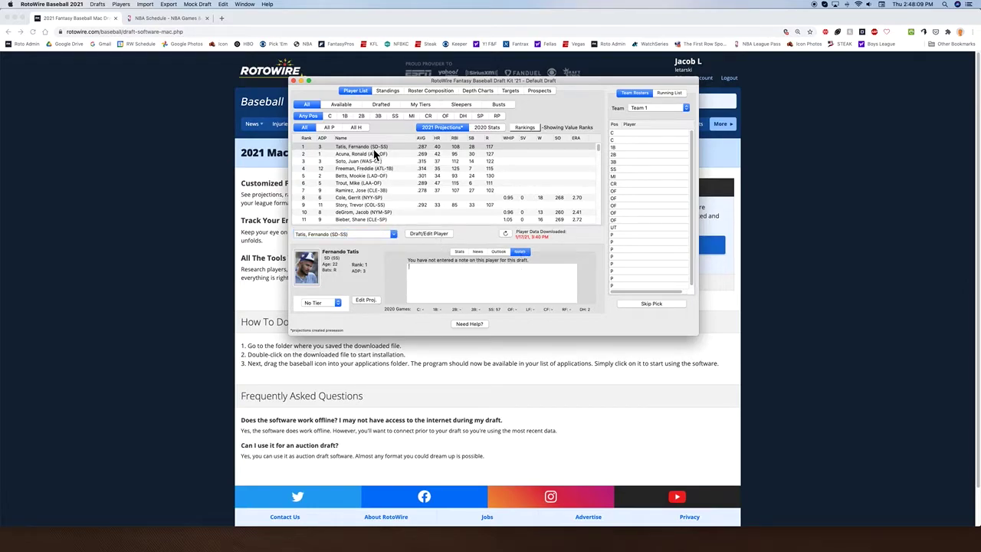
{"action": "left_click", "coordinate": [374, 148]}
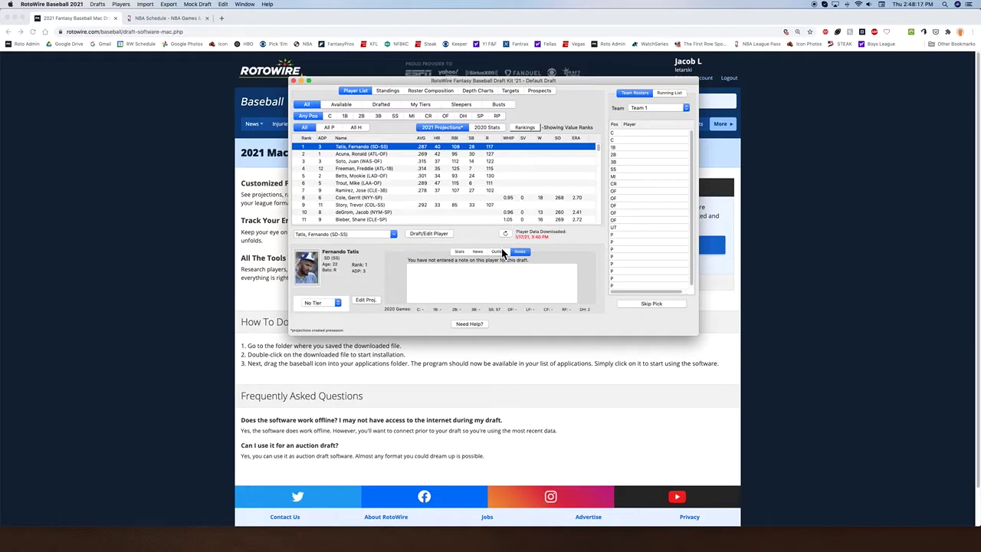
Check today's date and download the latest player data with the stored RotoWire login
{"action": "left_click", "coordinate": [911, 6]}
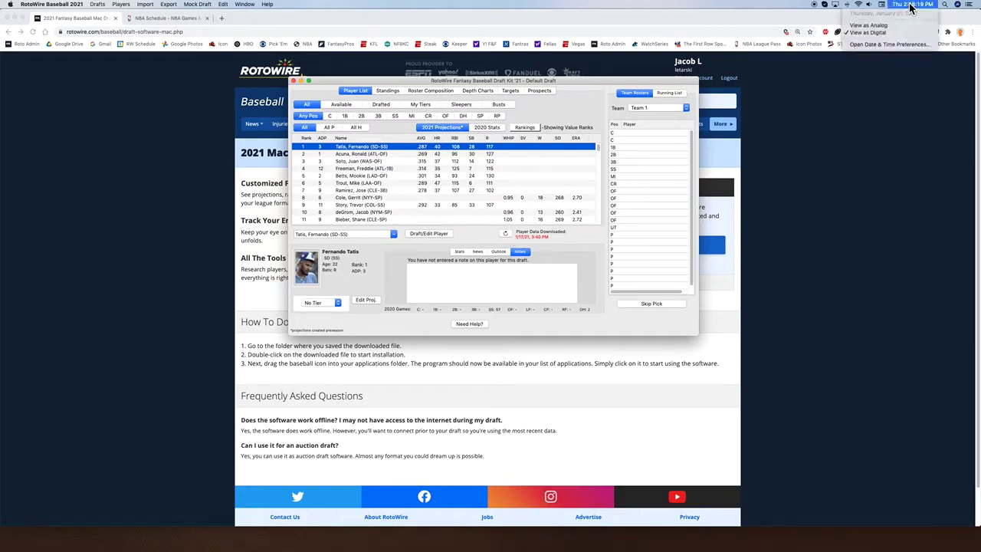
{"action": "left_click", "coordinate": [910, 6]}
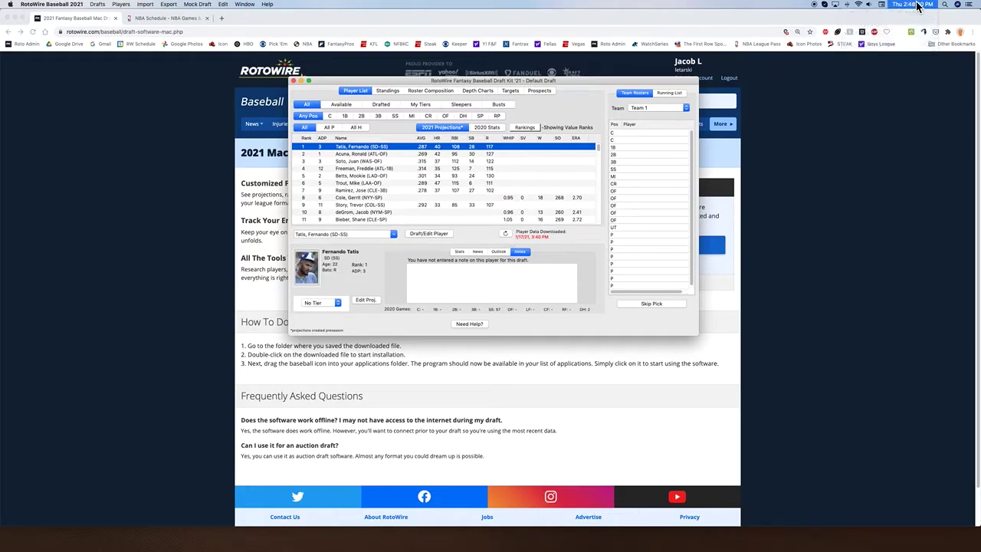
{"action": "left_click", "coordinate": [506, 234]}
{"action": "left_click", "coordinate": [484, 265]}
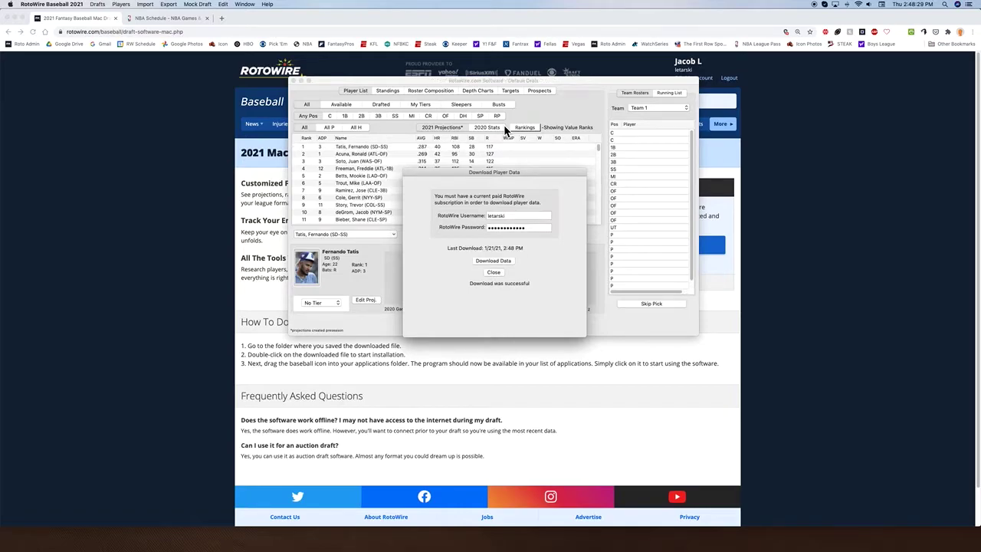
{"action": "left_click", "coordinate": [494, 273]}
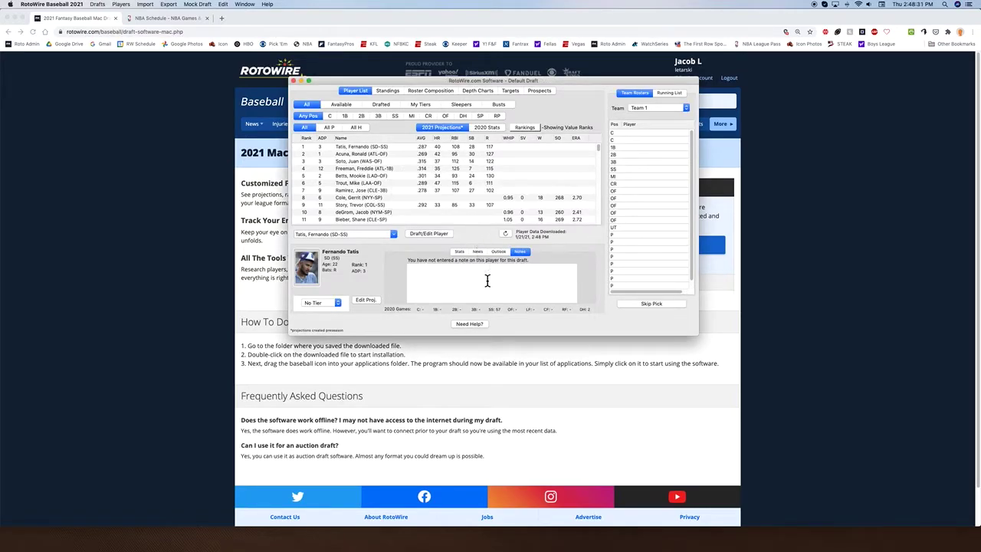
Read the latest news for Fernando Tatis in the updated player data
{"action": "left_click", "coordinate": [477, 251]}
{"action": "scroll", "coordinate": [463, 290], "scroll_direction": "down", "scroll_amount": 1}
{"action": "scroll", "coordinate": [463, 289], "scroll_direction": "up", "scroll_amount": 1}
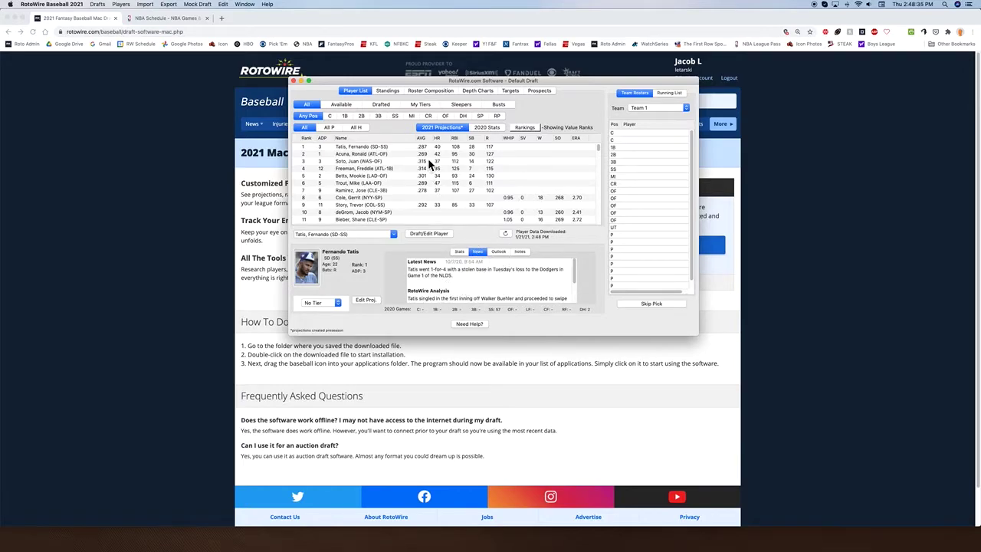
{"action": "left_click", "coordinate": [379, 147]}
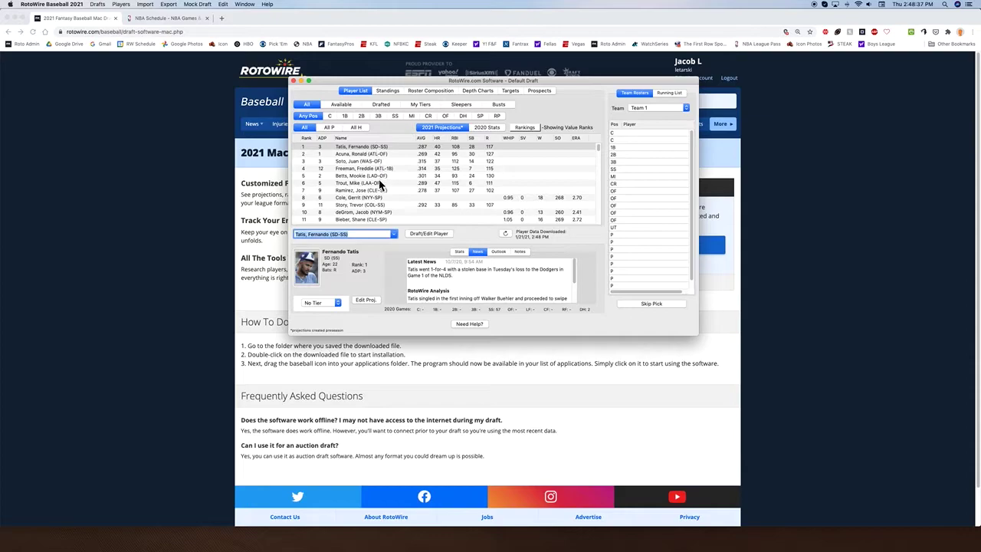
{"action": "left_click_drag", "start_coordinate": [426, 85], "coordinate": [422, 79]}
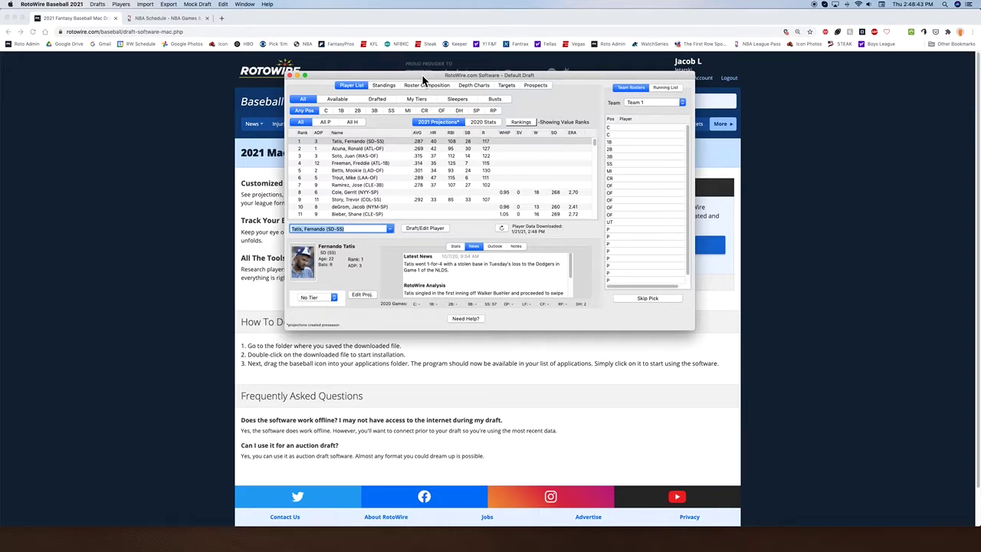
{"action": "left_click_drag", "start_coordinate": [389, 74], "coordinate": [389, 75]}
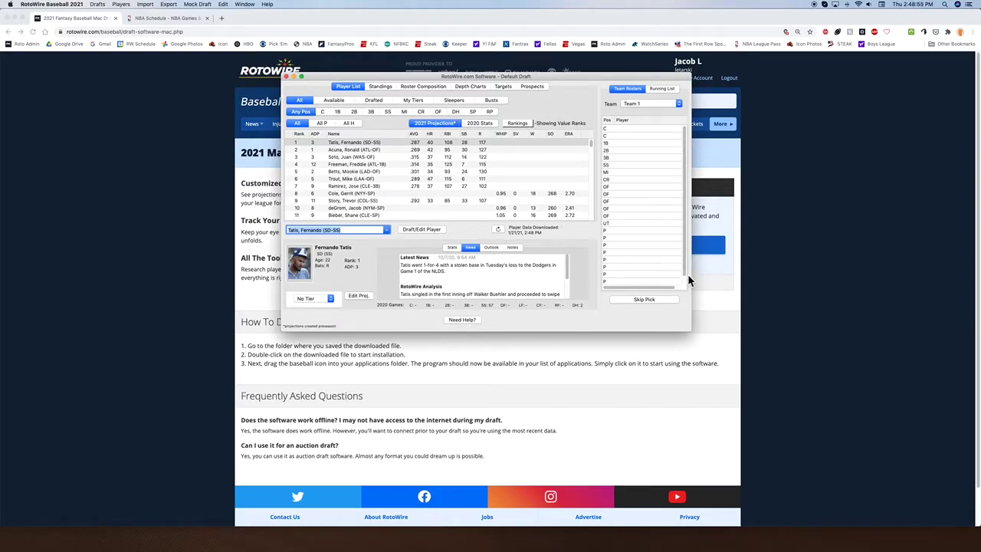
Rename the draft as RotoWire Test in the draft settings and keep hitters' position eligibility at 7 games played last year
{"action": "left_click", "coordinate": [68, 5]}
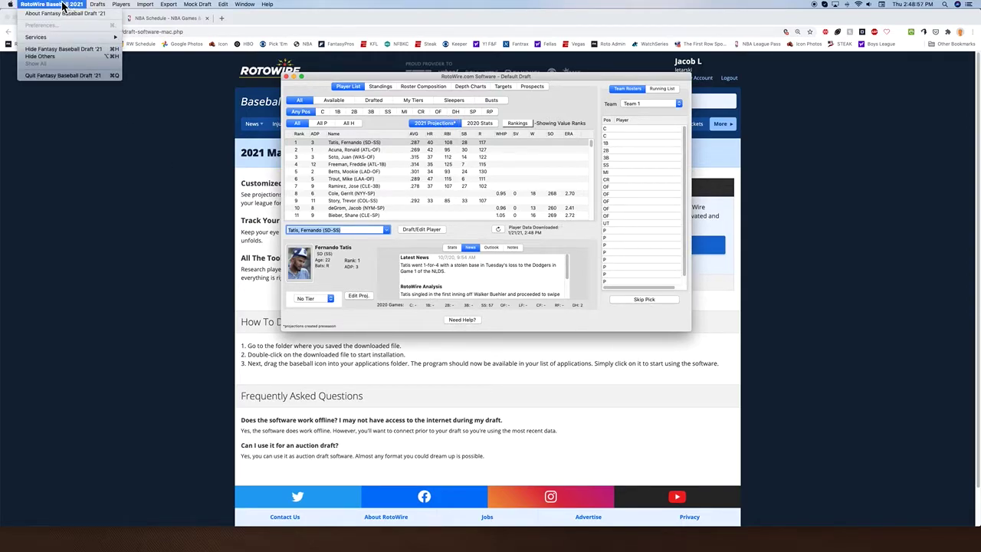
{"action": "mouse_move", "coordinate": [99, 6]}
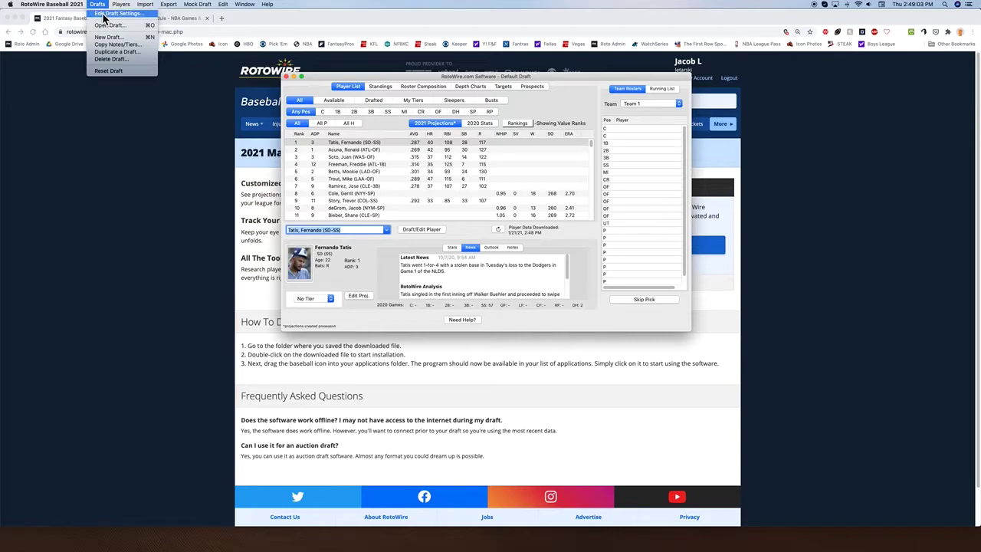
{"action": "left_click", "coordinate": [107, 13]}
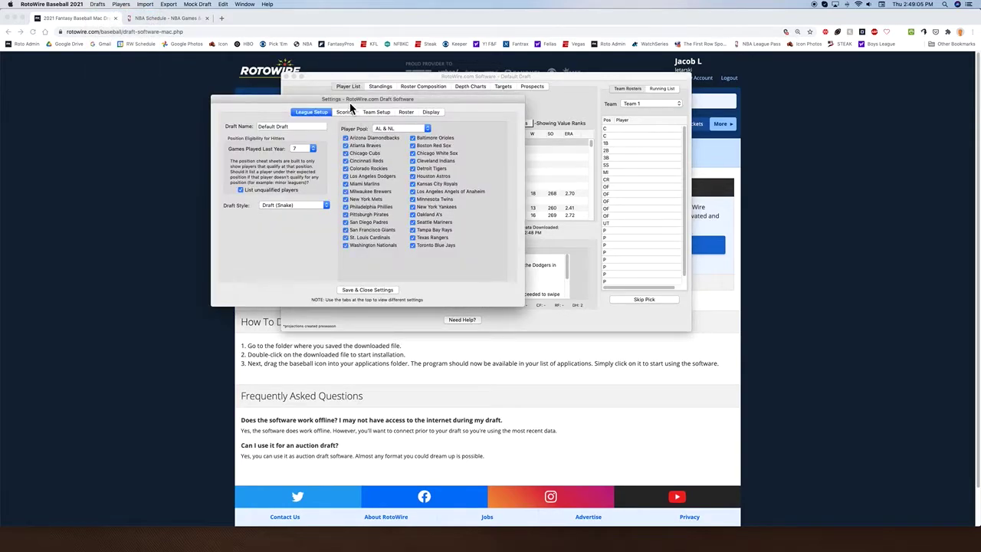
{"action": "left_click", "coordinate": [304, 128]}
{"action": "type", "text": "RotoWire Test"}
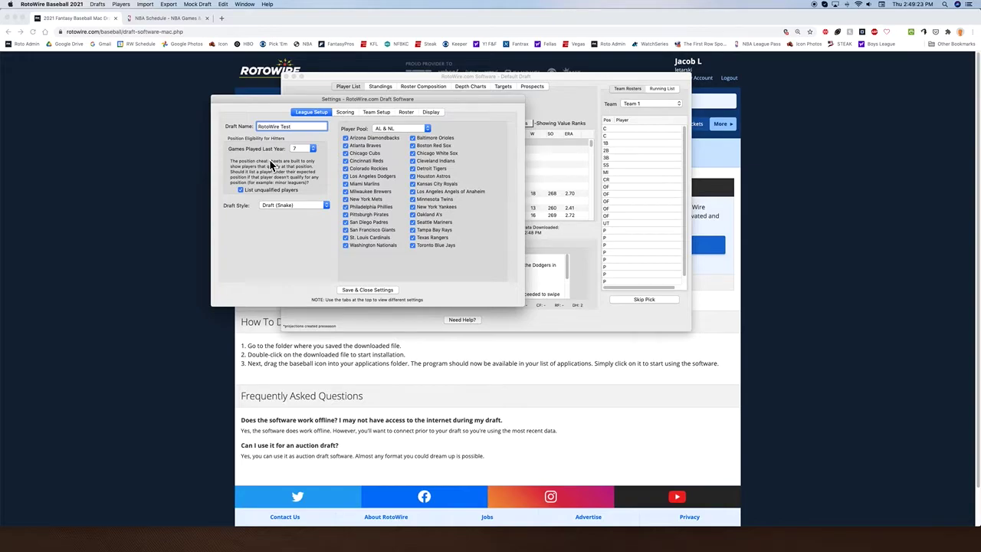
{"action": "left_click", "coordinate": [311, 149]}
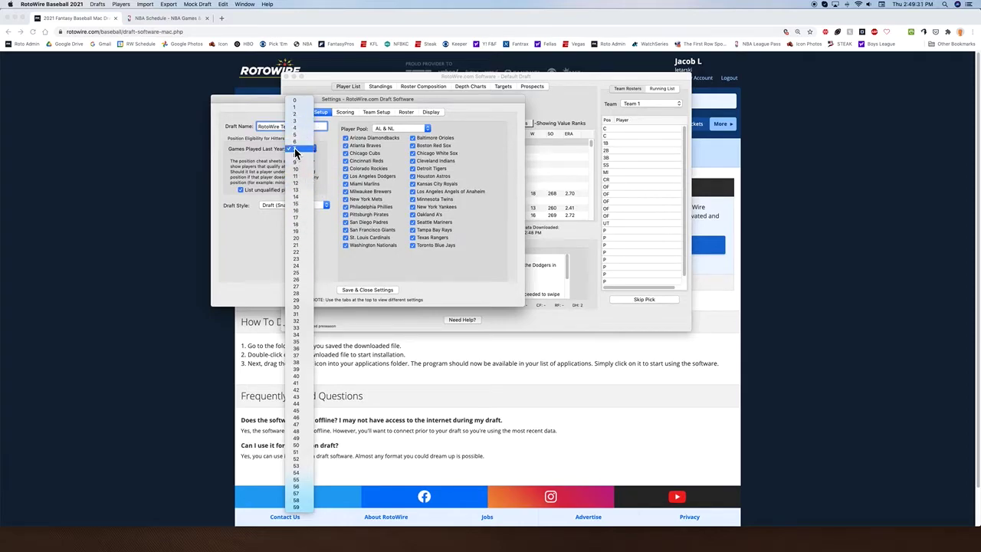
{"action": "left_click", "coordinate": [297, 153]}
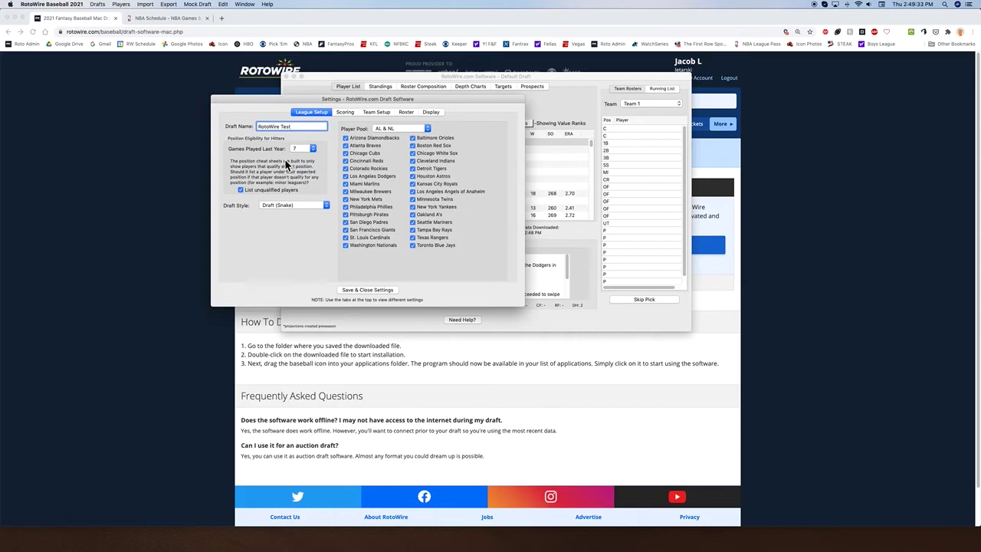
Try a custom player pool that excludes the Boston Red Sox, and return the pool to AL & NL
{"action": "left_click", "coordinate": [392, 128]}
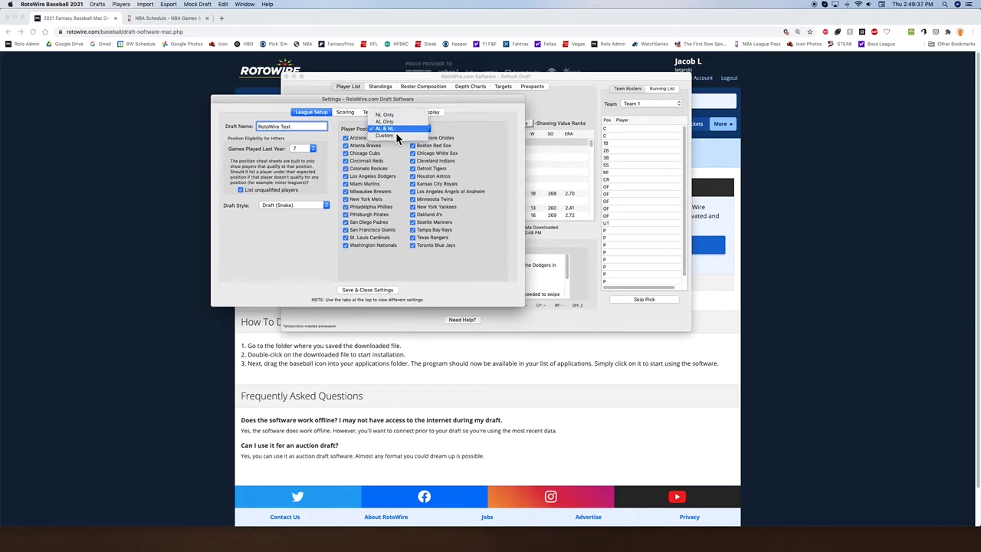
{"action": "left_click", "coordinate": [393, 137]}
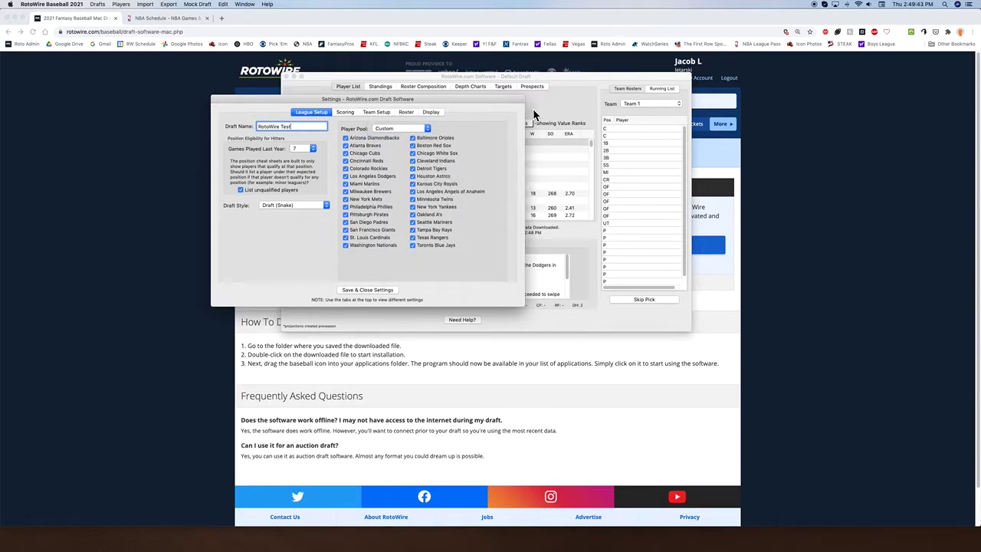
{"action": "left_click", "coordinate": [390, 130]}
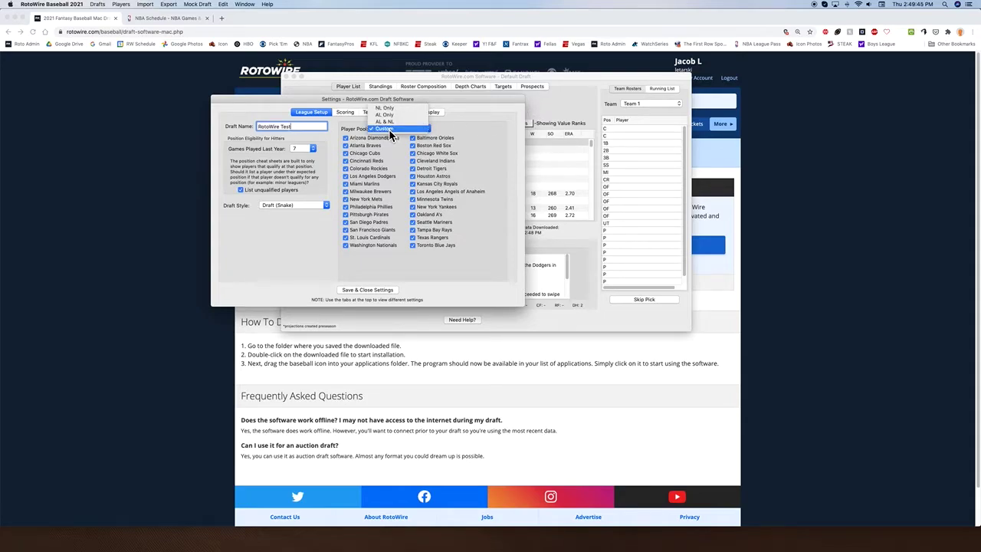
{"action": "left_click", "coordinate": [388, 129]}
{"action": "left_click", "coordinate": [413, 145]}
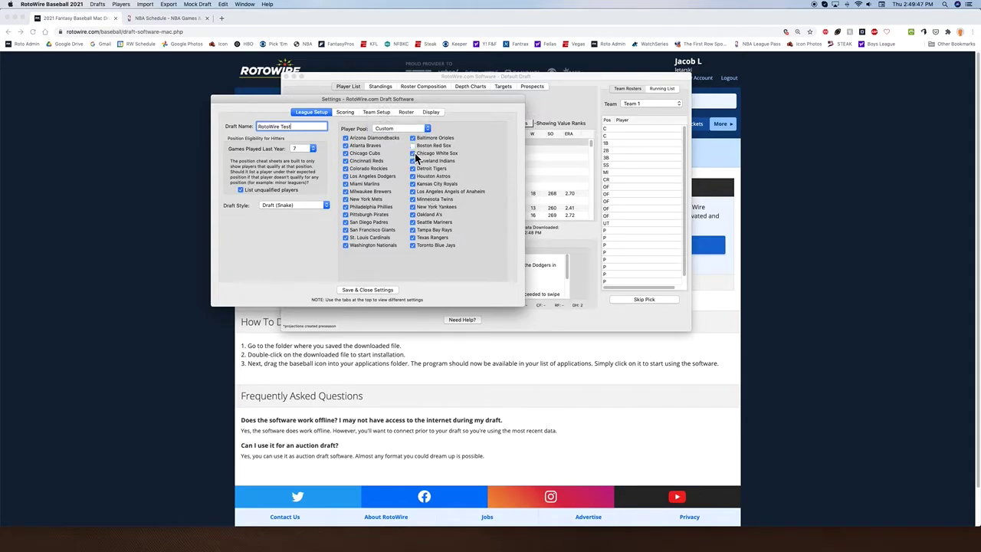
{"action": "left_click", "coordinate": [413, 145]}
{"action": "left_click", "coordinate": [410, 130]}
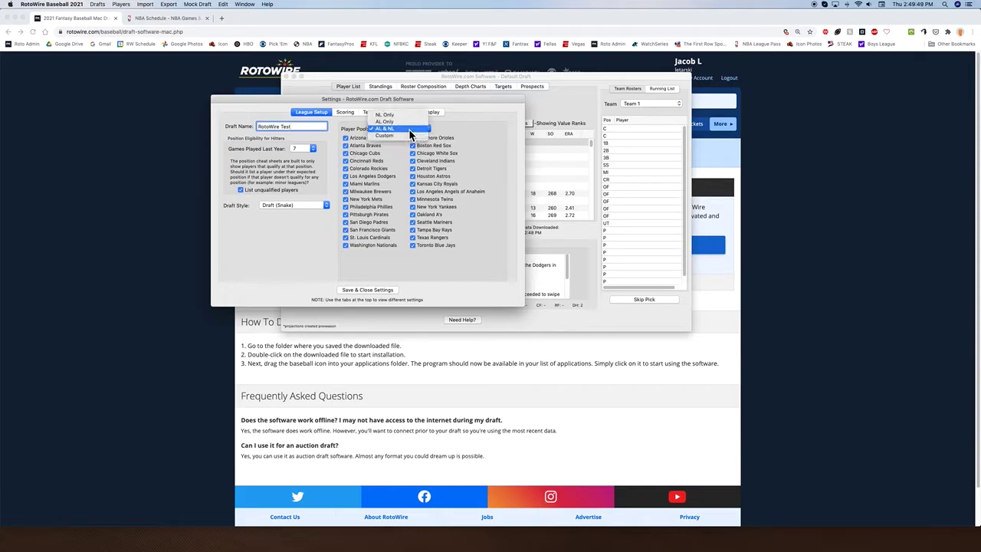
{"action": "left_click", "coordinate": [388, 127]}
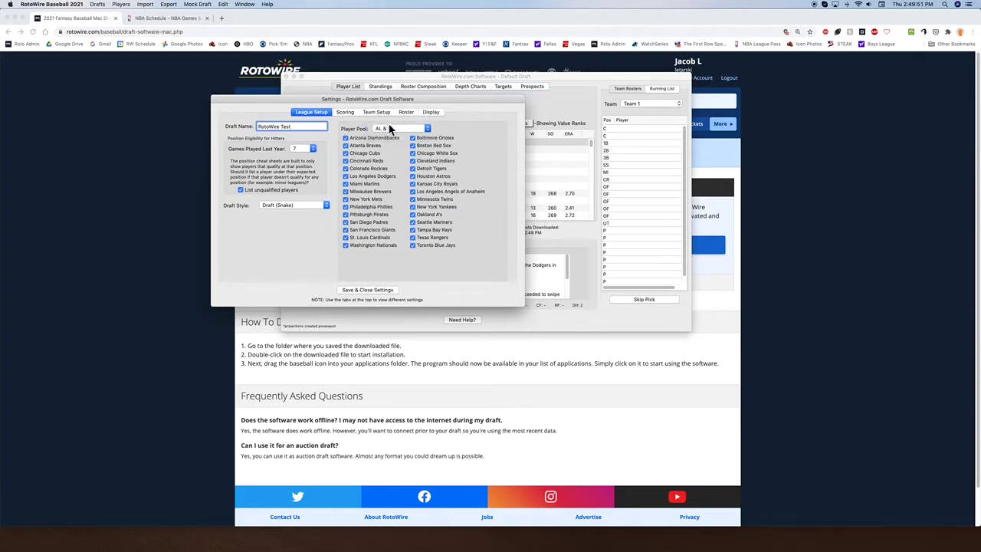
Review the available draft styles and keep Draft (Snake)
{"action": "left_click", "coordinate": [284, 207]}
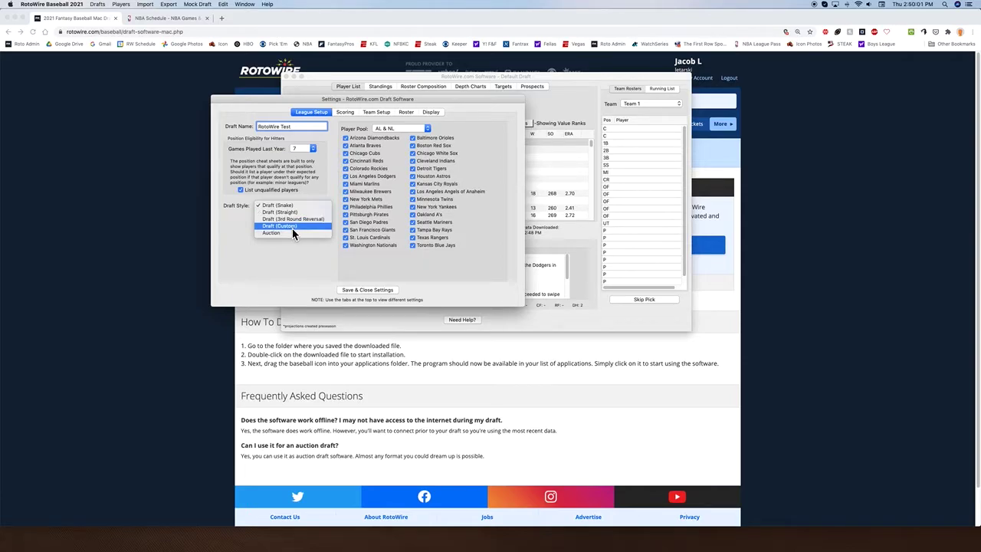
{"action": "left_click", "coordinate": [281, 206]}
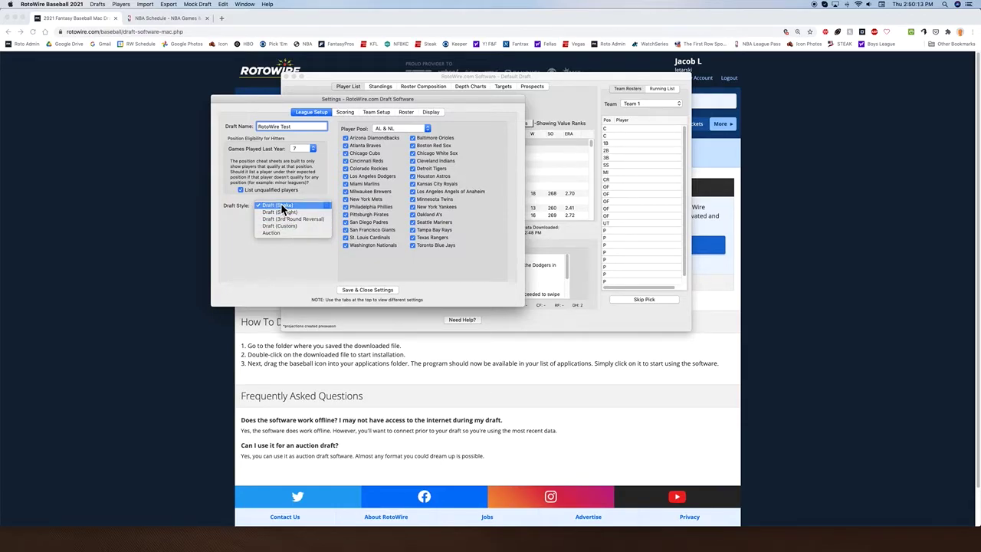
Try adding Caught Stealing and Walks to the batting scoring categories, and deselect both again
{"action": "left_click", "coordinate": [346, 112]}
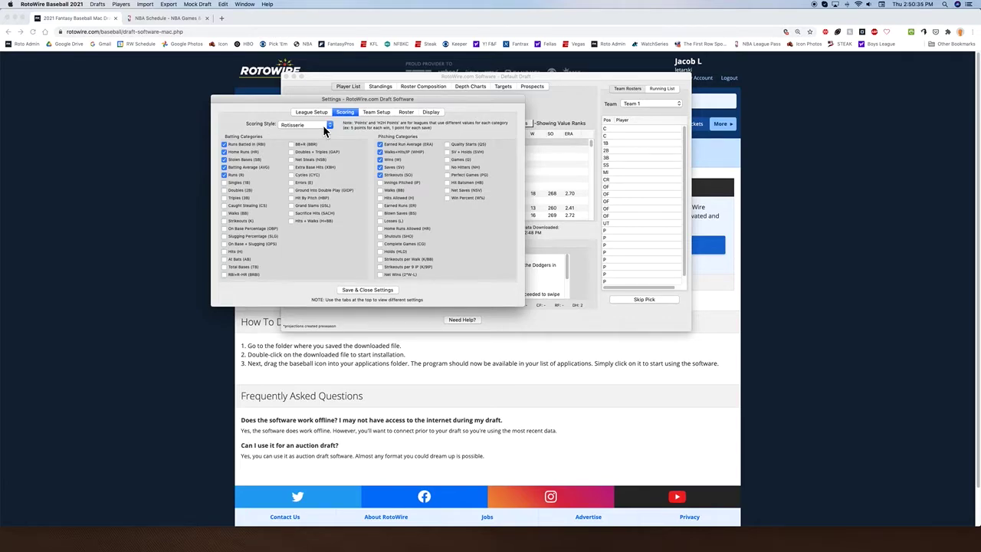
{"action": "left_click", "coordinate": [224, 206]}
{"action": "left_click", "coordinate": [225, 213]}
{"action": "left_click", "coordinate": [224, 213]}
{"action": "left_click", "coordinate": [224, 206]}
Try the Points scoring style with sample batting values of 1 and 2, and return the scoring style to Rotisserie
{"action": "left_click", "coordinate": [317, 129]}
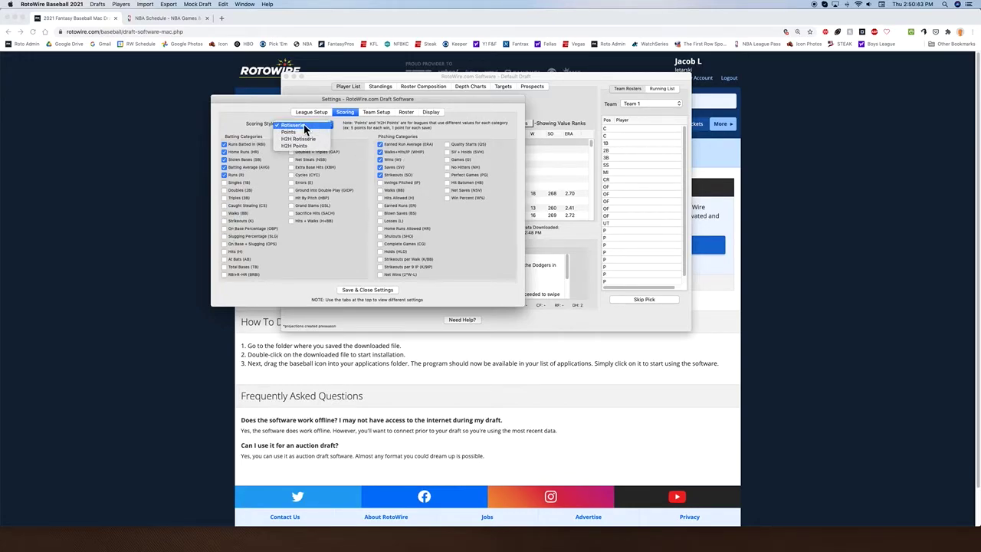
{"action": "left_click", "coordinate": [305, 132]}
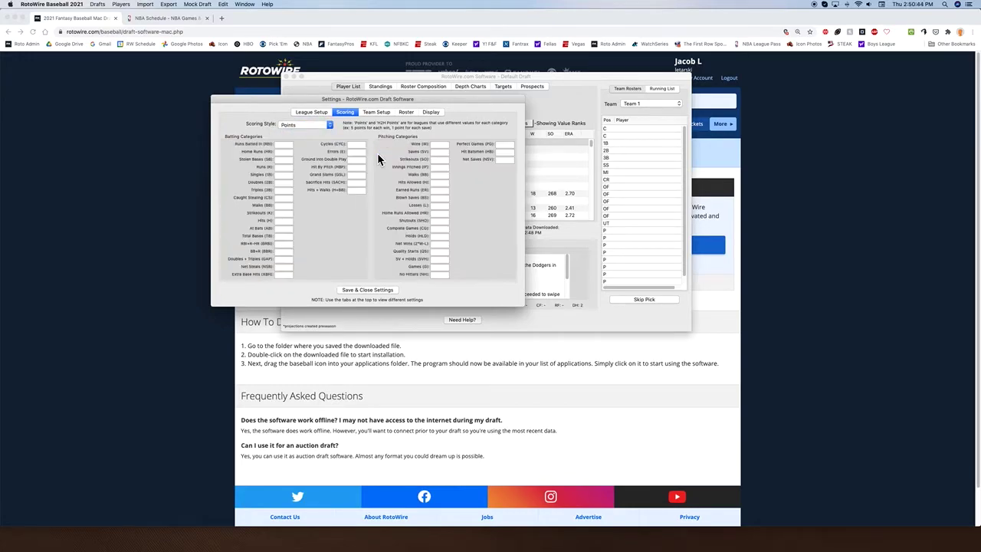
{"action": "left_click", "coordinate": [287, 146]}
{"action": "type", "text": "1"}
{"action": "key", "text": "Tab"}
{"action": "key", "text": "Tab"}
{"action": "type", "text": "2"}
{"action": "left_click", "coordinate": [292, 126]}
{"action": "left_click", "coordinate": [293, 119]}
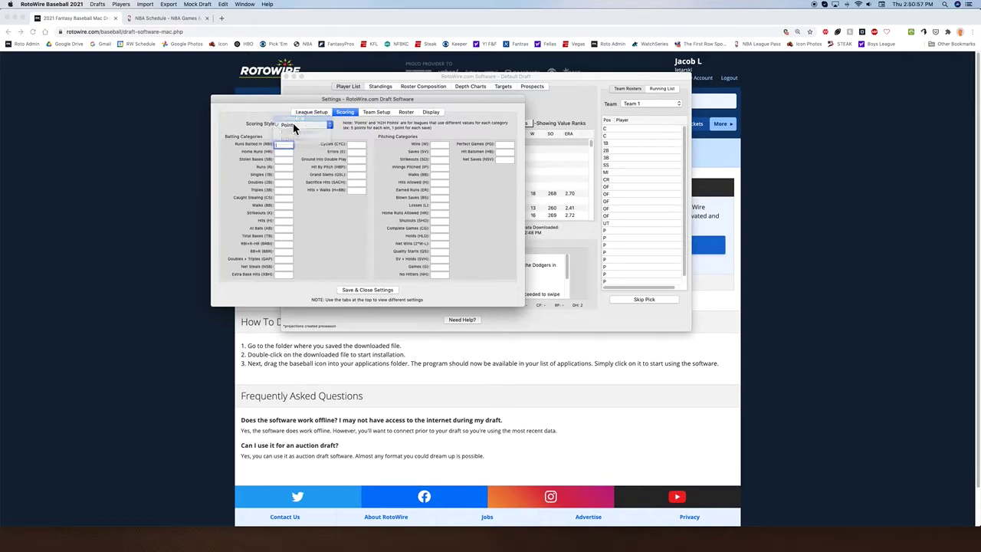
{"action": "left_click", "coordinate": [301, 128]}
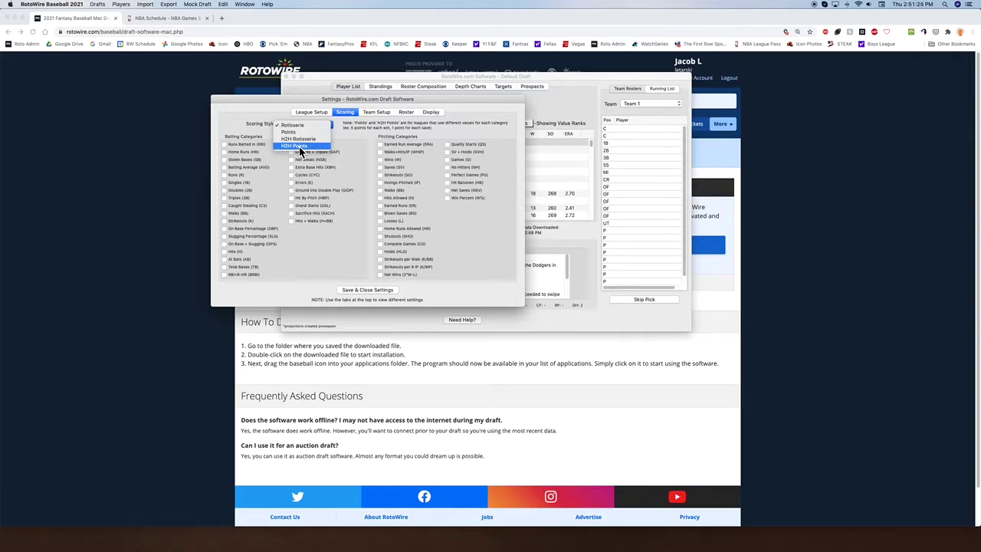
{"action": "key", "text": "Escape"}
Reselect the Rotisserie scoring categories, including Runs Batted In, Stolen Bases, Batting Average, Runs and pitching Strikeouts
{"action": "left_click", "coordinate": [376, 114]}
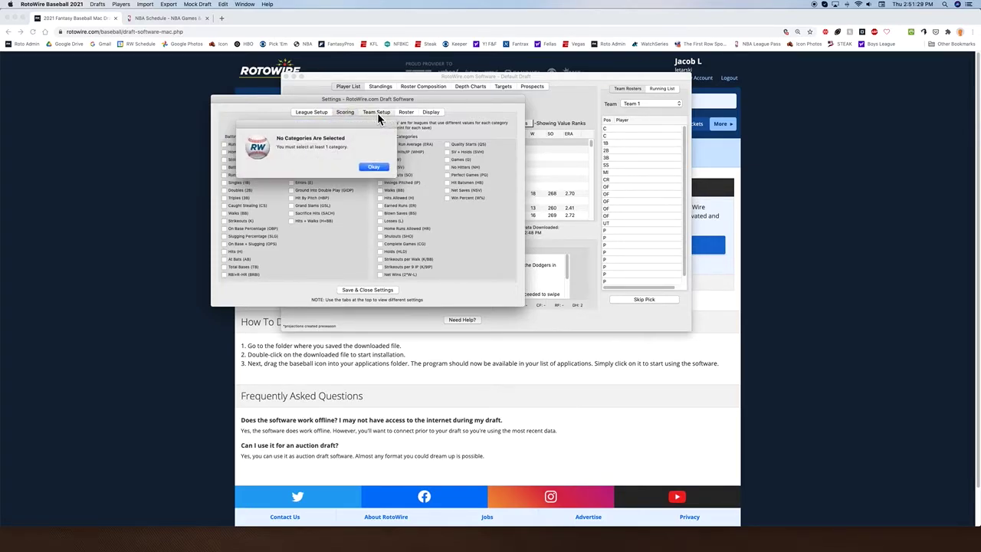
{"action": "left_click", "coordinate": [371, 167]}
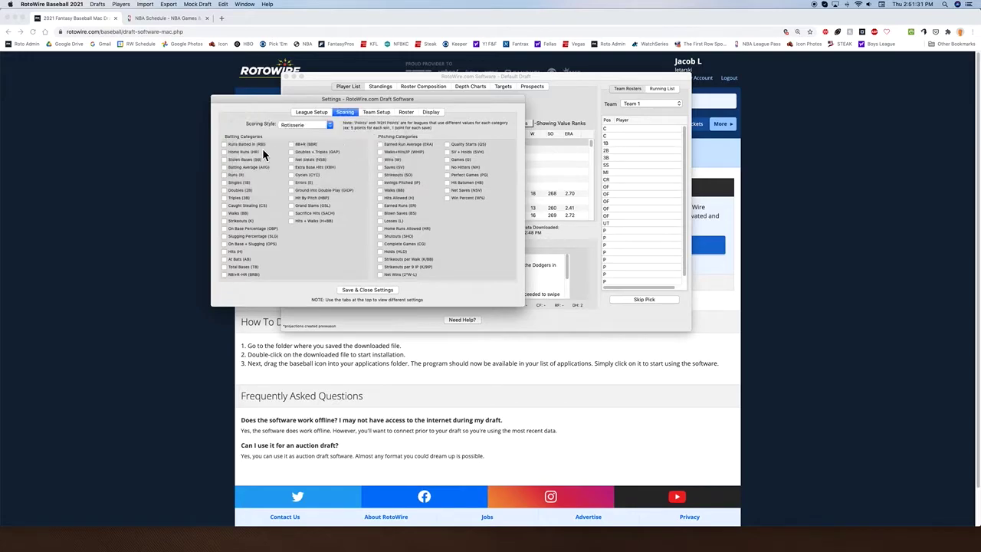
{"action": "left_click", "coordinate": [224, 145]}
{"action": "left_click", "coordinate": [224, 159]}
{"action": "left_click", "coordinate": [224, 167]}
{"action": "left_click", "coordinate": [225, 174]}
{"action": "left_click", "coordinate": [380, 175]}
Rename Team 1 in the team setup with the owner's first name
{"action": "left_click", "coordinate": [375, 112]}
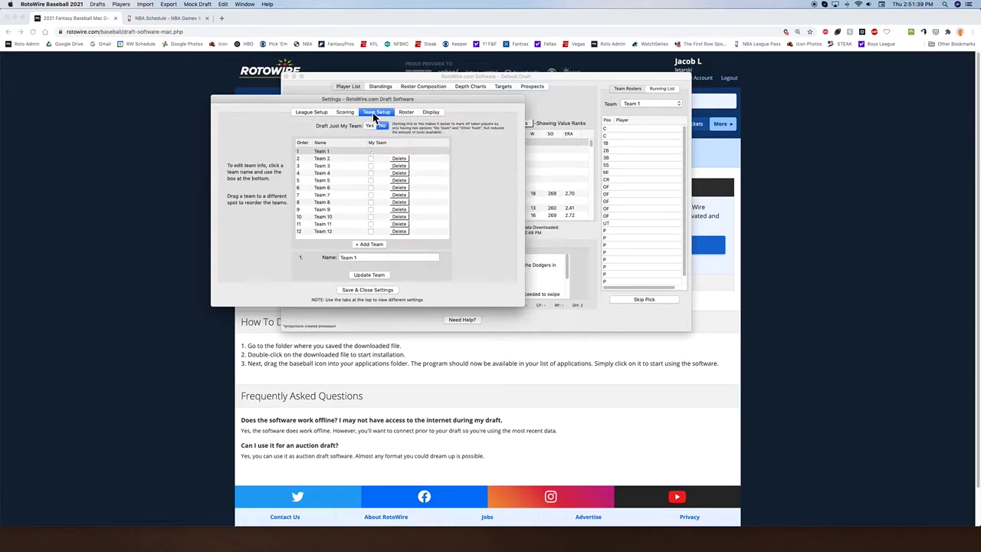
{"action": "left_click", "coordinate": [330, 151]}
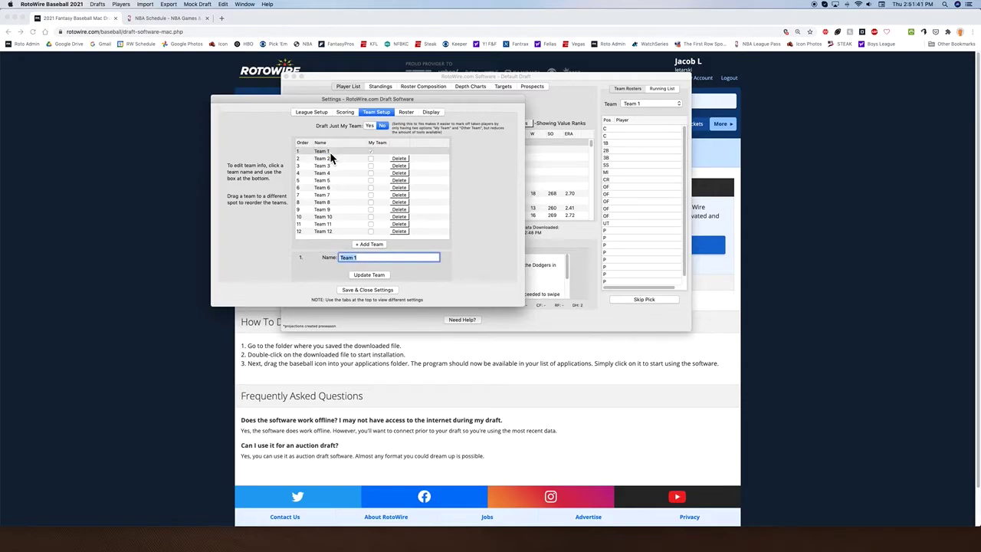
{"action": "left_click", "coordinate": [321, 153]}
{"action": "type", "text": "Jake"}
{"action": "key", "text": "Return"}
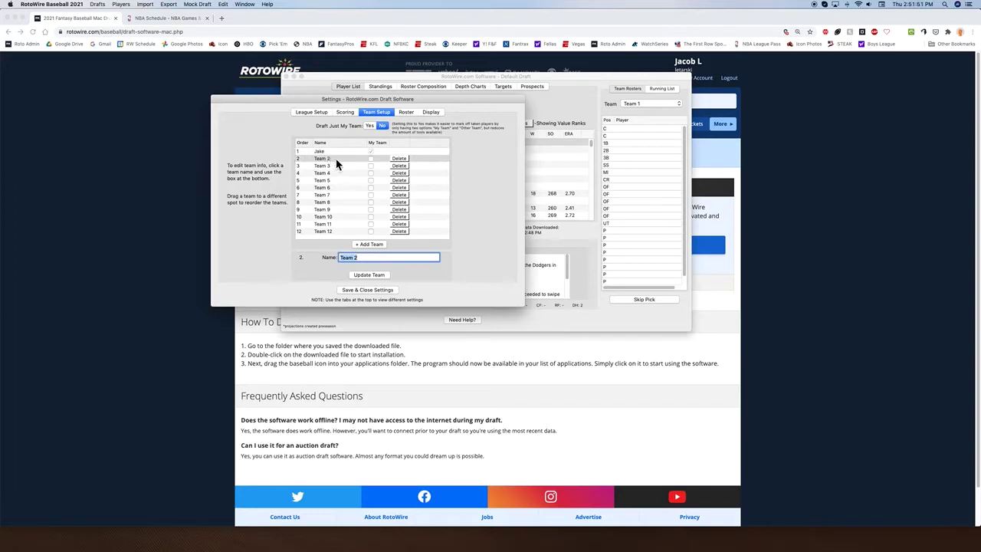
Rename Teams 2 through 6 with the other league members' first names
{"action": "type", "text": "Peter"}
{"action": "key", "text": "Return"}
{"action": "type", "text": "Paul"}
{"action": "key", "text": "Return"}
{"action": "type", "text": "Mary"}
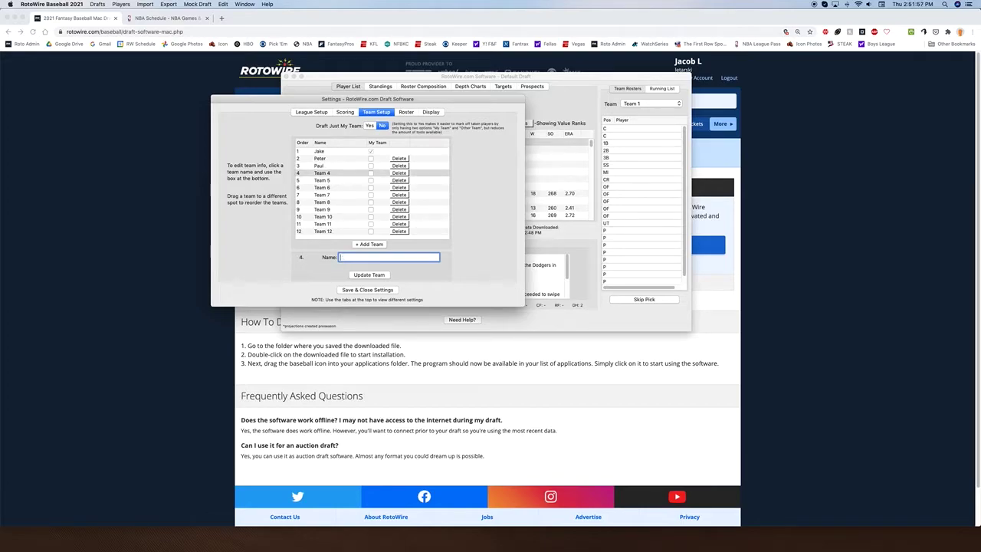
{"action": "key", "text": "Return"}
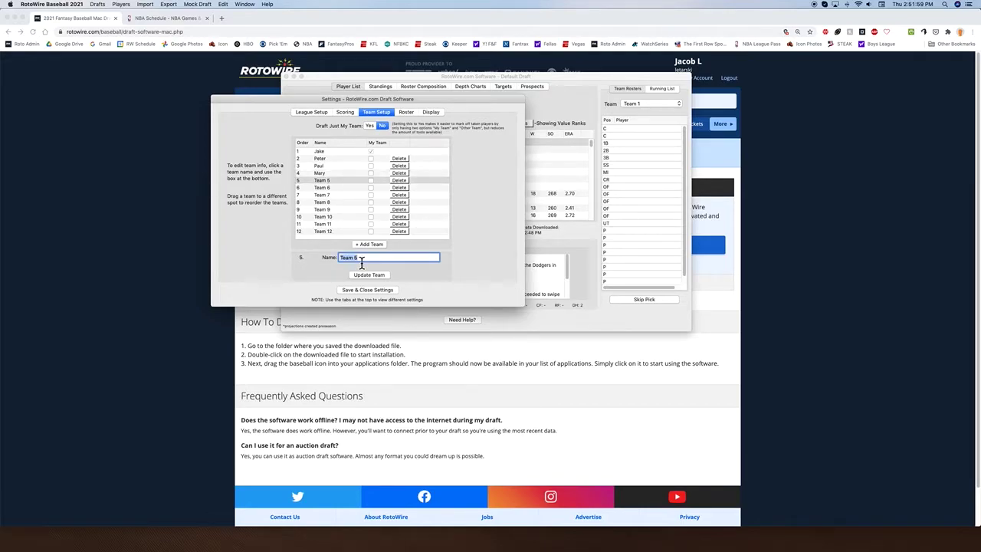
{"action": "type", "text": "Bill"}
{"action": "left_click", "coordinate": [382, 277]}
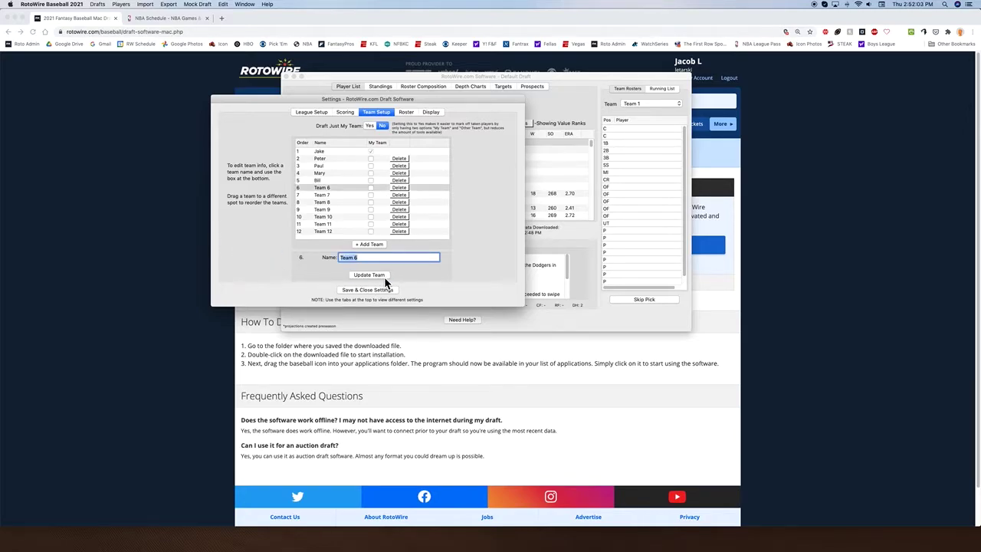
{"action": "type", "text": "John"}
{"action": "left_click", "coordinate": [375, 278]}
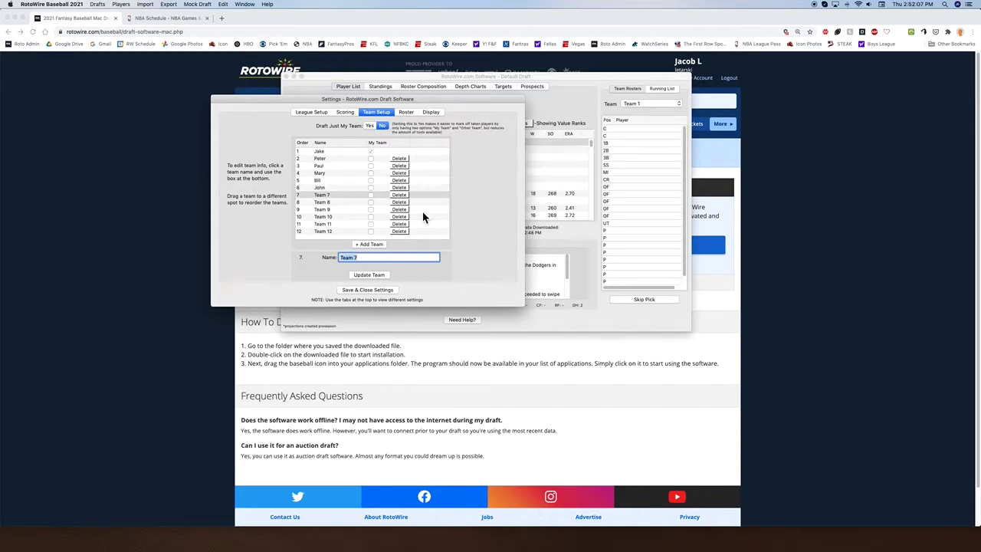
Delete Team 12 and Team 11, and add new teams until the league has 16
{"action": "left_click", "coordinate": [399, 233]}
{"action": "left_click", "coordinate": [326, 176]}
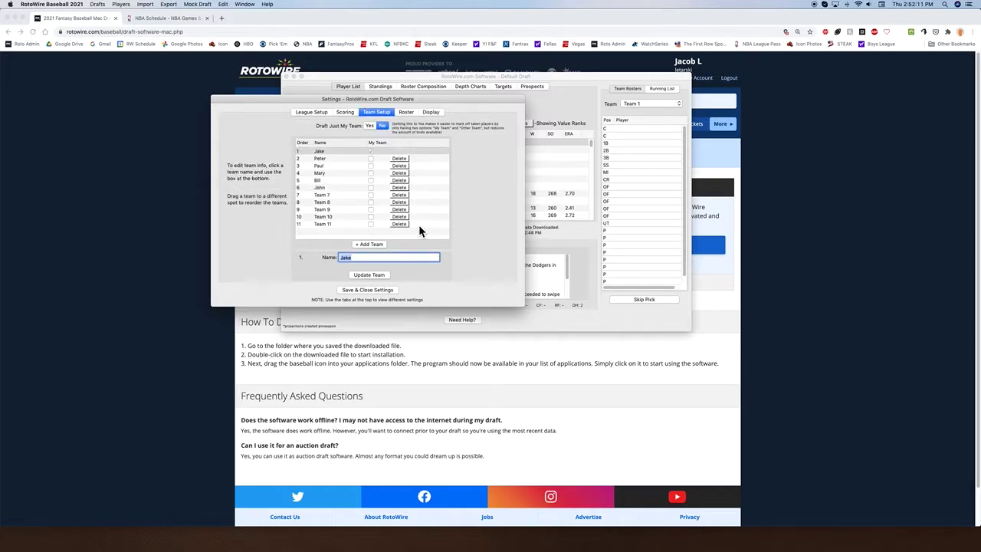
{"action": "left_click", "coordinate": [399, 224]}
{"action": "left_click", "coordinate": [323, 174]}
{"action": "left_click", "coordinate": [374, 246]}
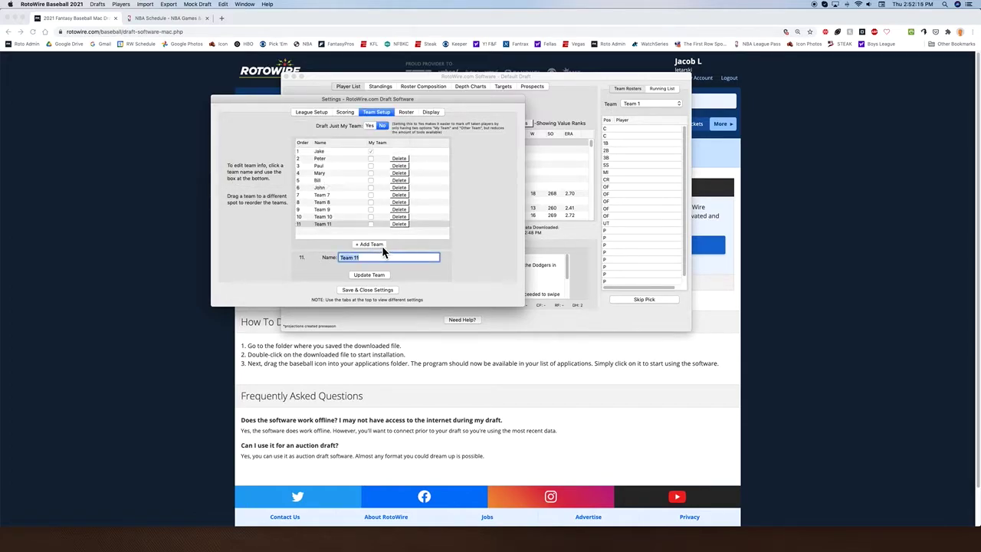
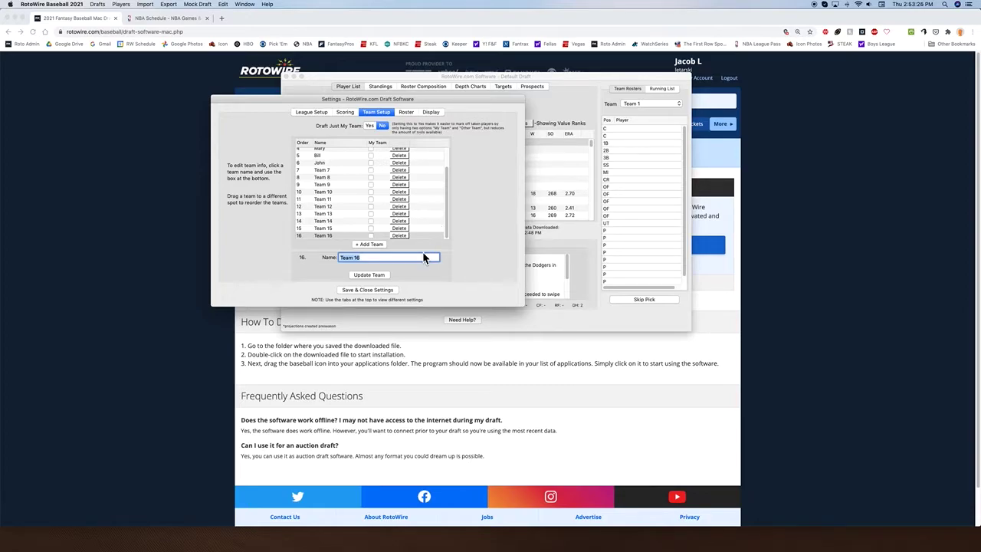
Set the number of reserves on the roster to 6
{"action": "left_click", "coordinate": [406, 114]}
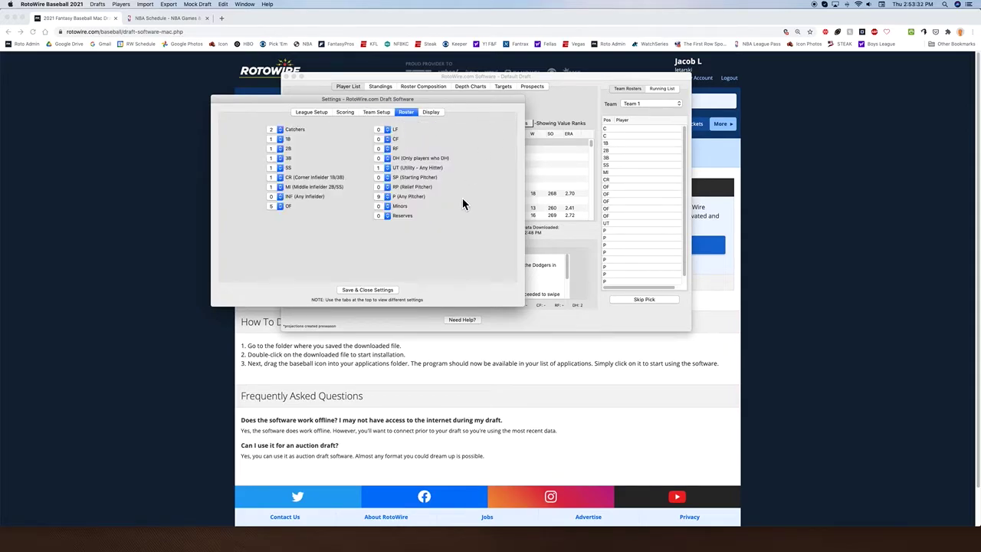
{"action": "left_click", "coordinate": [379, 216]}
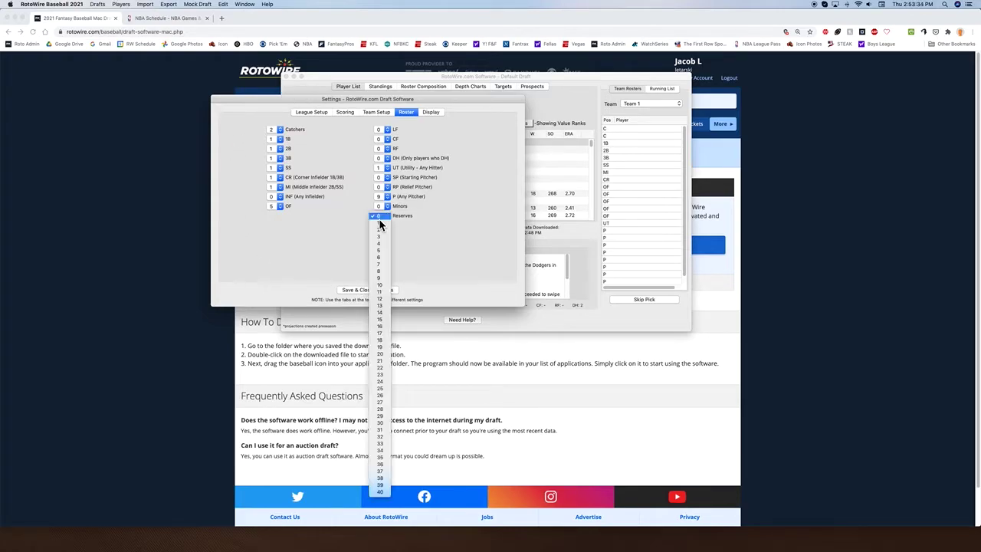
{"action": "left_click", "coordinate": [380, 258]}
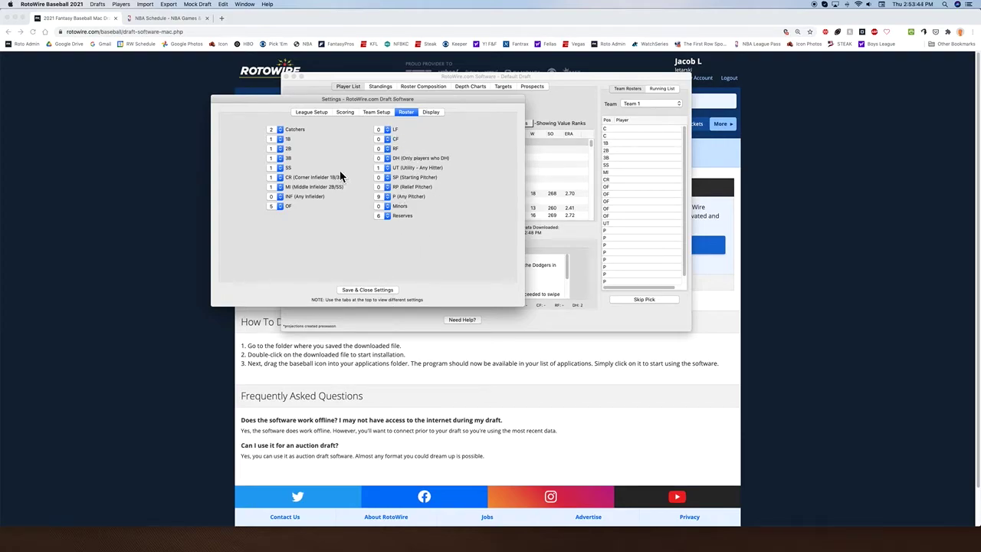
Change the number of catchers and utility hitters on the roster
{"action": "left_click", "coordinate": [278, 132]}
{"action": "left_click", "coordinate": [273, 123]}
{"action": "left_click", "coordinate": [386, 168]}
{"action": "left_click", "coordinate": [385, 175]}
In the display settings, move On Base + Slugging (OPS) to first among the batting stats and Batting Average (AVG) to eighth
{"action": "left_click", "coordinate": [438, 114]}
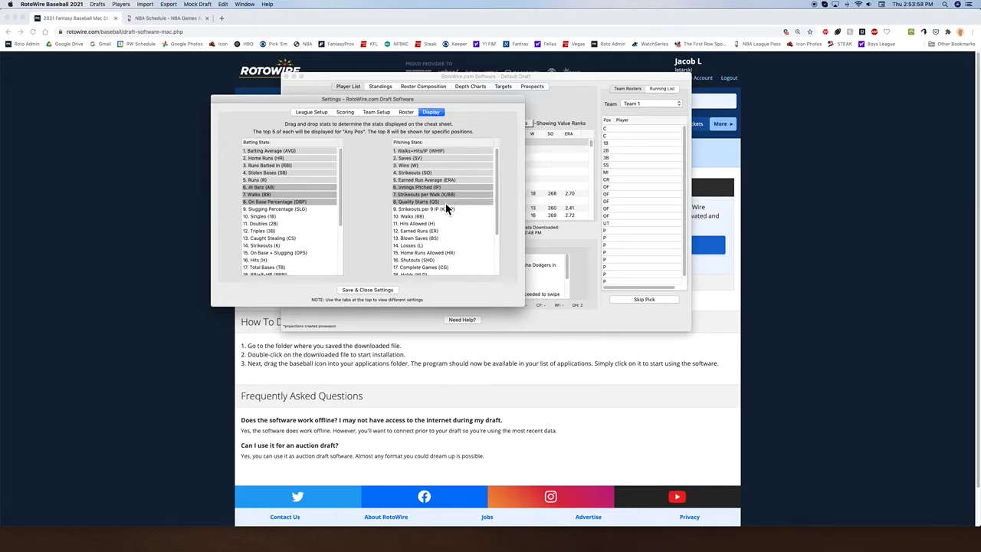
{"action": "left_click_drag", "start_coordinate": [389, 97], "coordinate": [511, 224]}
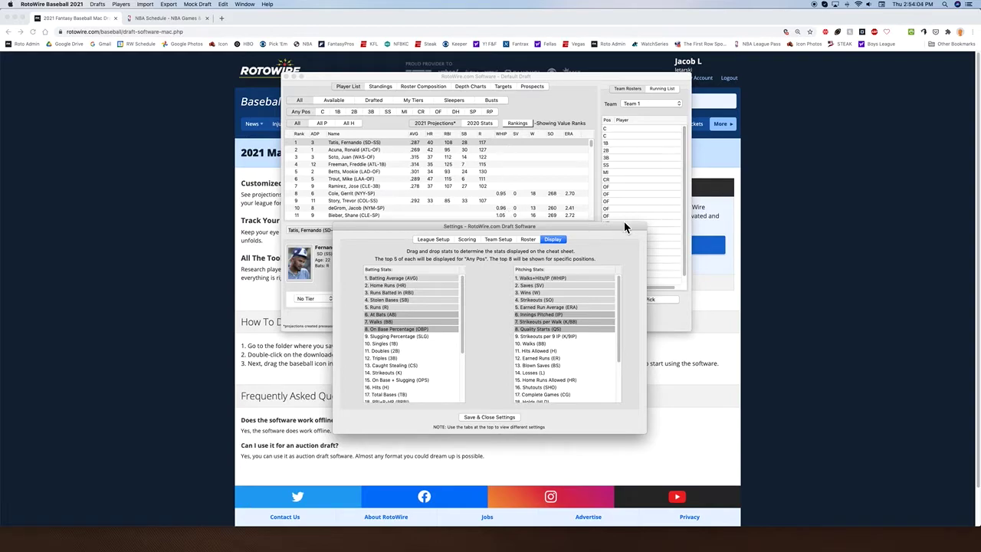
{"action": "left_click_drag", "start_coordinate": [586, 225], "coordinate": [642, 157]}
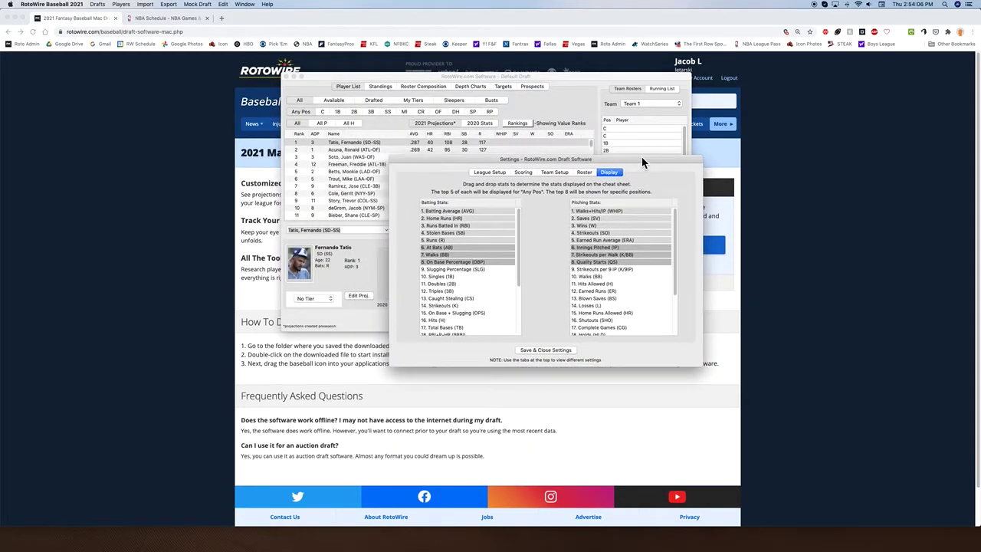
{"action": "left_click_drag", "start_coordinate": [502, 162], "coordinate": [454, 85]}
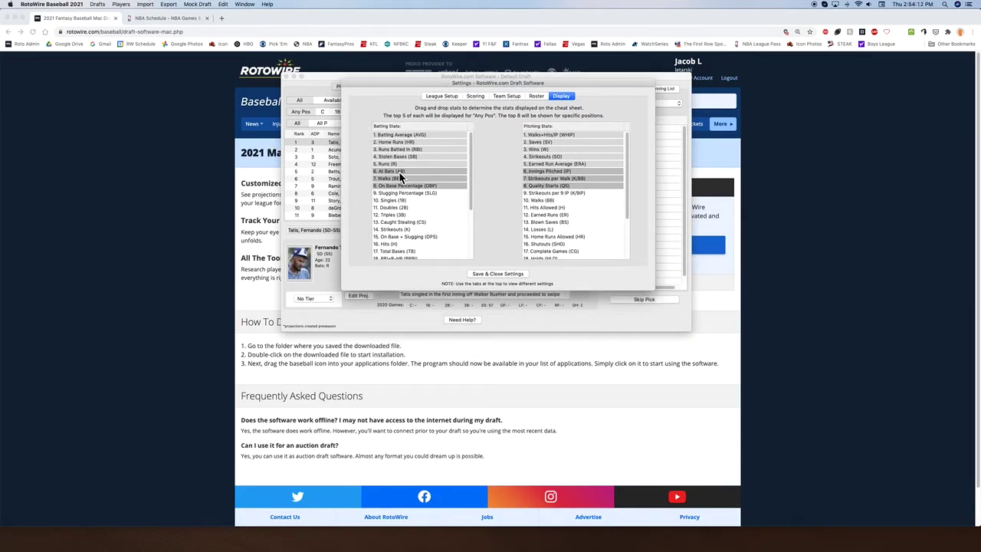
{"action": "mouse_move", "coordinate": [395, 193]}
{"action": "left_mouse_down"}
{"action": "mouse_move", "coordinate": [453, 208]}
{"action": "mouse_move", "coordinate": [446, 217]}
{"action": "mouse_move", "coordinate": [418, 191]}
{"action": "mouse_move", "coordinate": [421, 153]}
{"action": "mouse_move", "coordinate": [423, 210]}
{"action": "mouse_move", "coordinate": [433, 218]}
{"action": "mouse_move", "coordinate": [422, 134]}
{"action": "mouse_move", "coordinate": [423, 197]}
{"action": "left_mouse_up"}
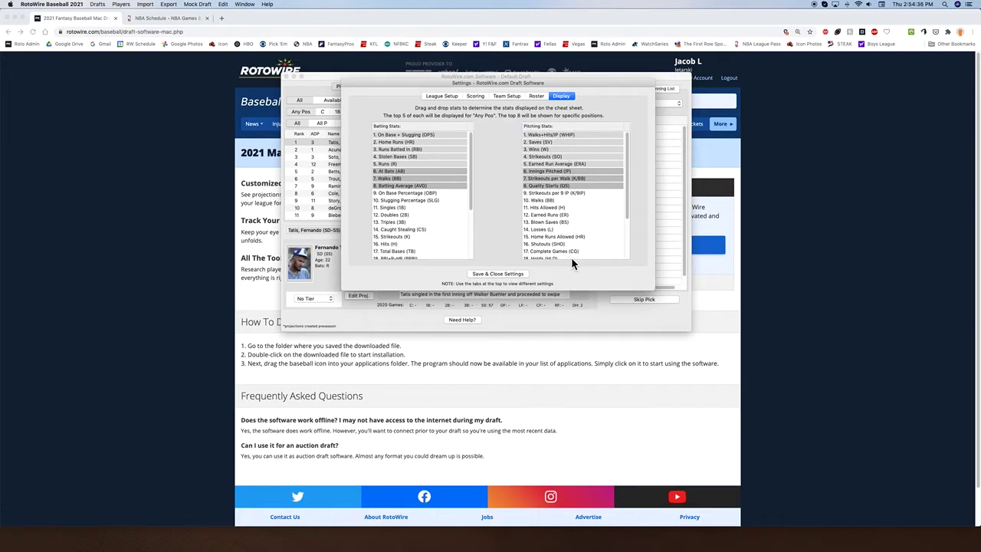
Look through the remaining batting and pitching stats, recheck the league setup, and save and close the settings
{"action": "scroll", "coordinate": [580, 213], "scroll_direction": "down", "scroll_amount": 5}
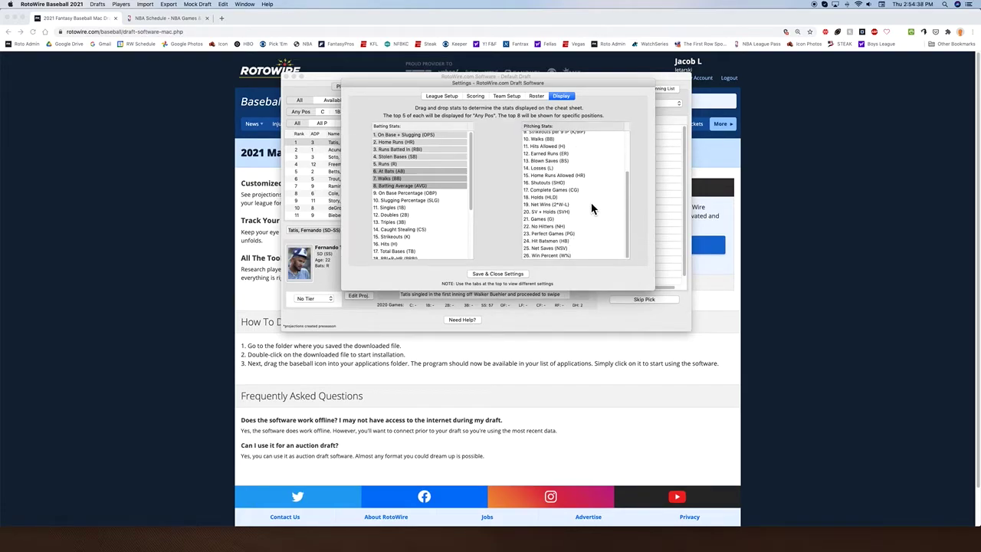
{"action": "scroll", "coordinate": [447, 221], "scroll_direction": "down", "scroll_amount": 5}
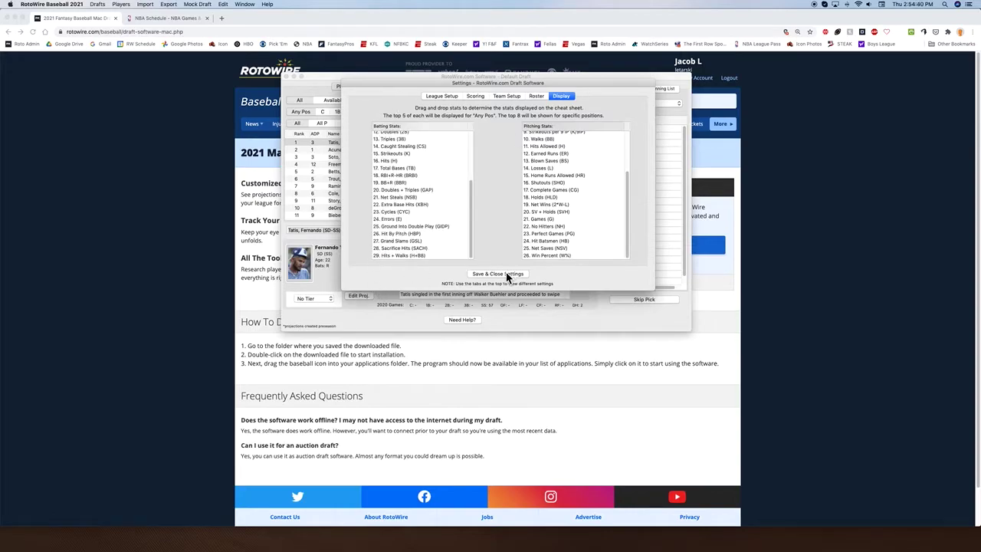
{"action": "left_click", "coordinate": [443, 97]}
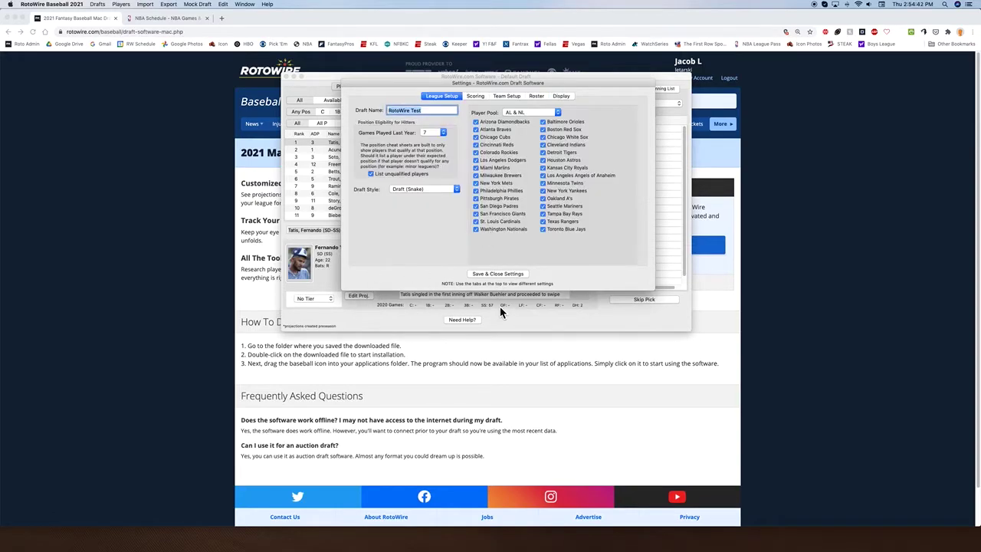
{"action": "left_click", "coordinate": [484, 273]}
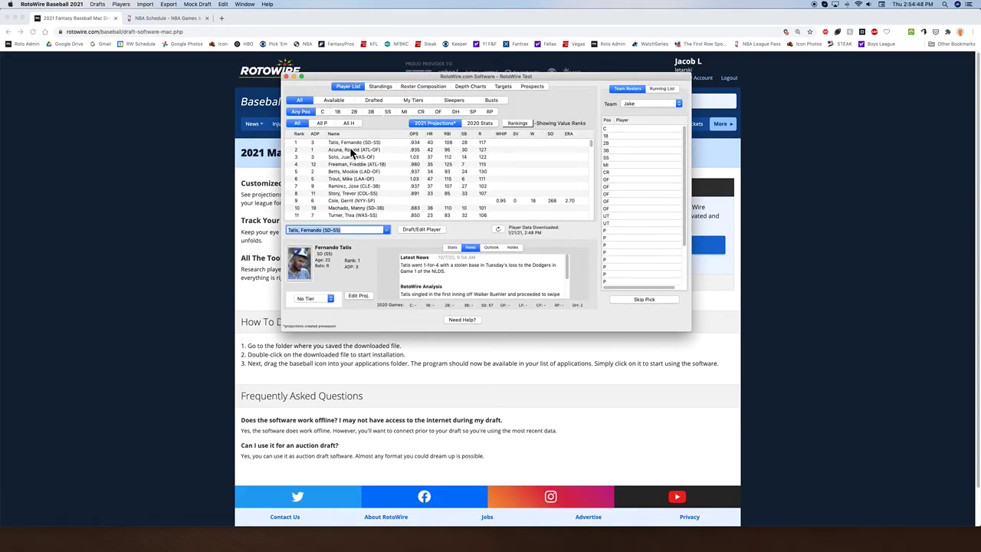
Limit the player list to available players, and look at the list of teams and the running list of picks
{"action": "left_click", "coordinate": [333, 102]}
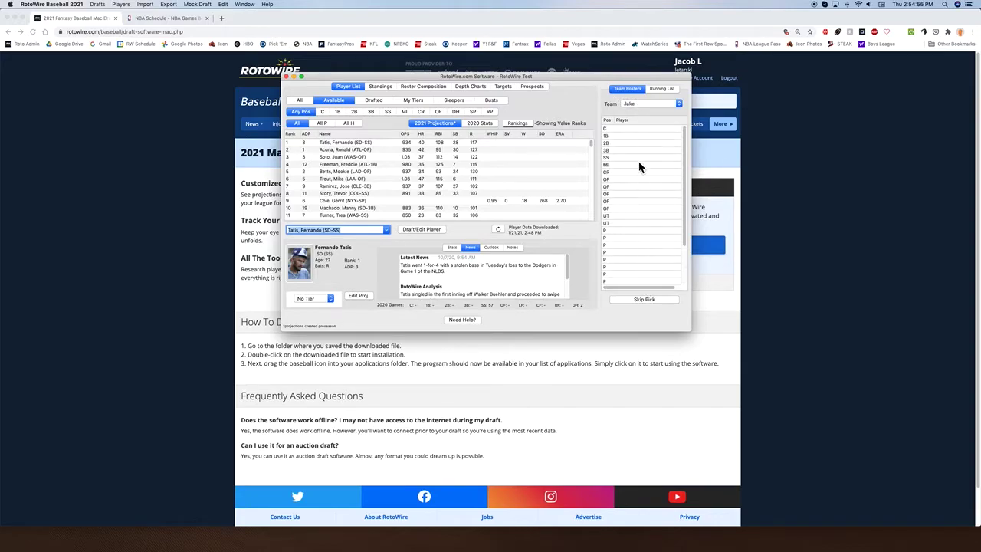
{"action": "left_click", "coordinate": [651, 104]}
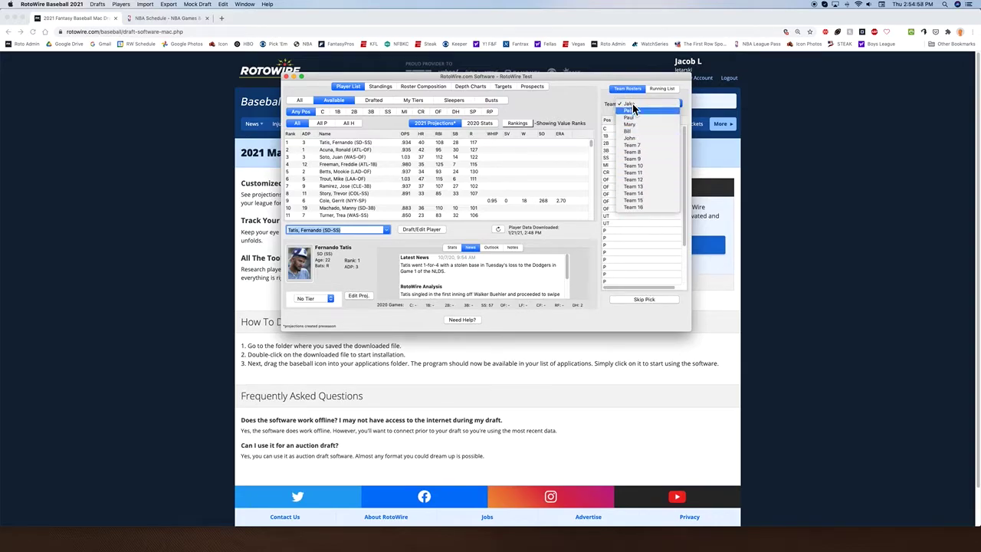
{"action": "left_click", "coordinate": [644, 90]}
{"action": "left_click", "coordinate": [660, 88]}
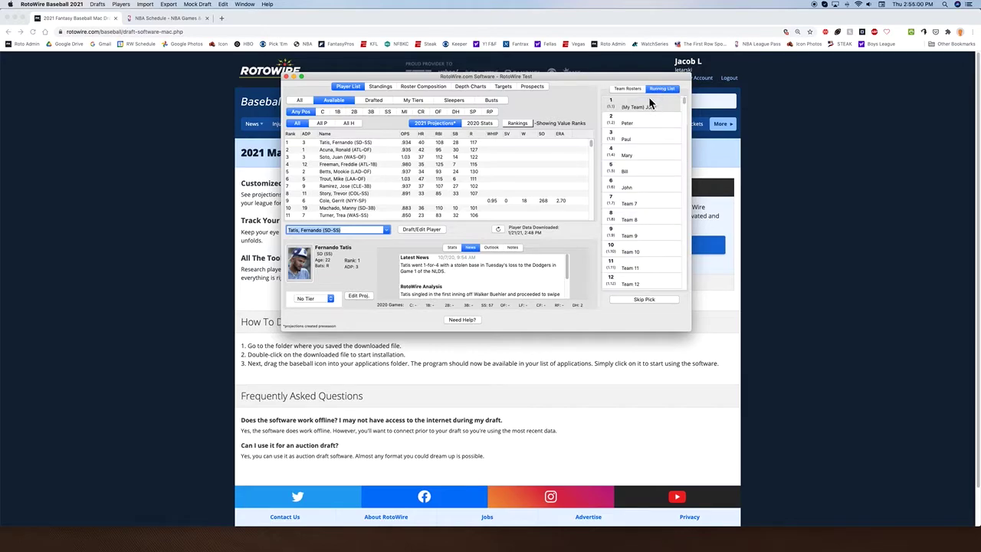
{"action": "left_click", "coordinate": [625, 90]}
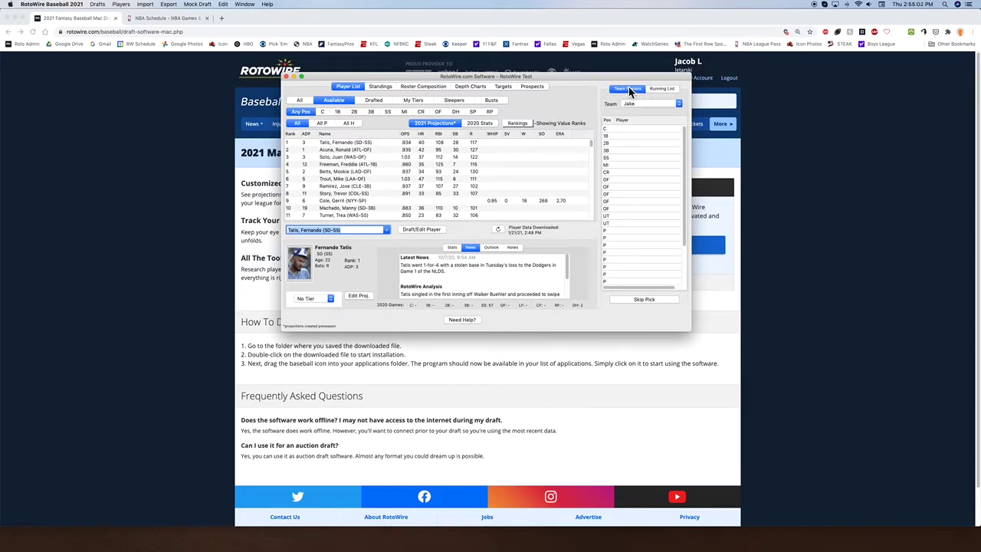
Draft Fernando Tatis at SS for your own team with the first pick of round 1
{"action": "double_click", "coordinate": [359, 144]}
{"action": "left_click_drag", "start_coordinate": [190, 207], "coordinate": [437, 131]}
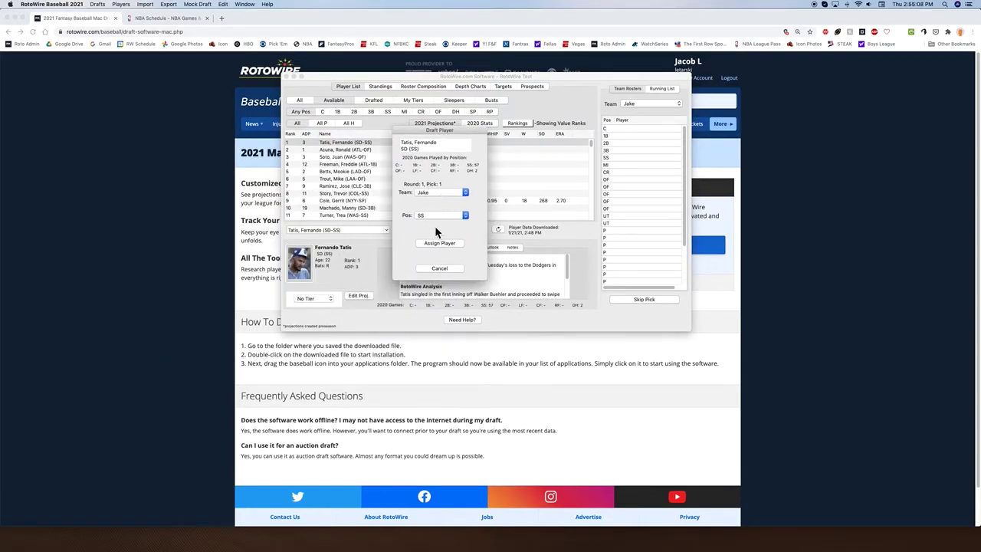
{"action": "left_click", "coordinate": [428, 216]}
{"action": "left_click", "coordinate": [429, 217]}
{"action": "left_click", "coordinate": [433, 243]}
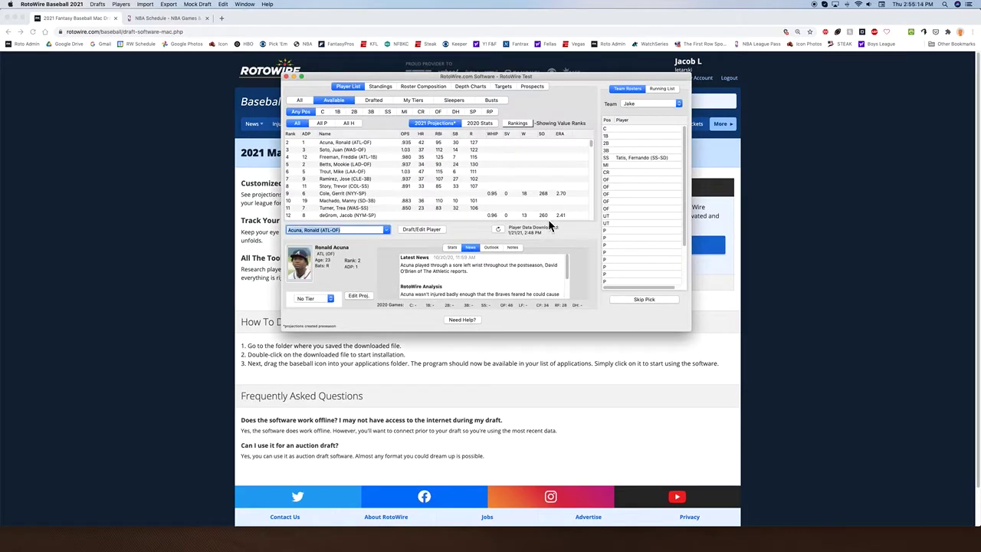
Show the running list and draft outfielders Juan Soto with pick 2 and Ronald Acuna with pick 3 for the teams on the clock
{"action": "left_click", "coordinate": [658, 89]}
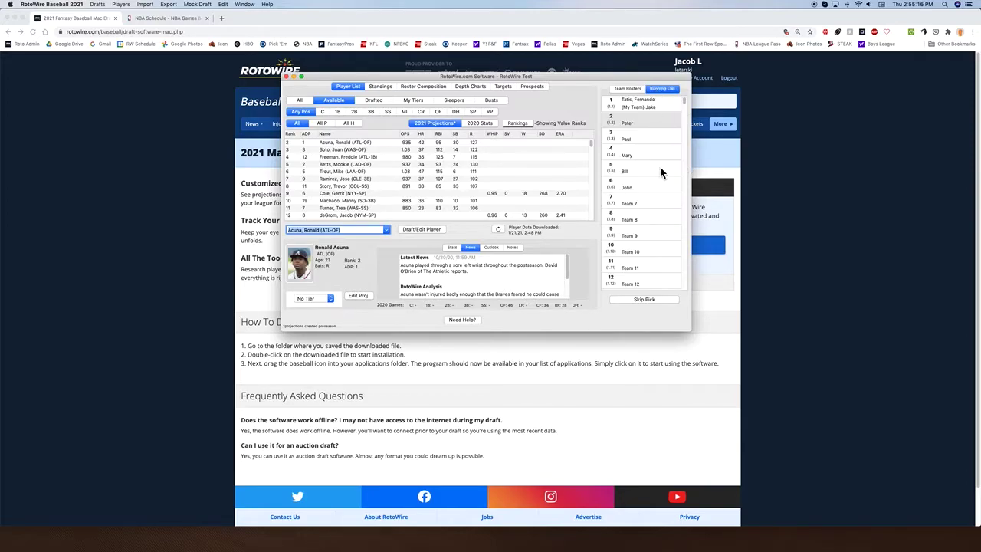
{"action": "double_click", "coordinate": [341, 152]}
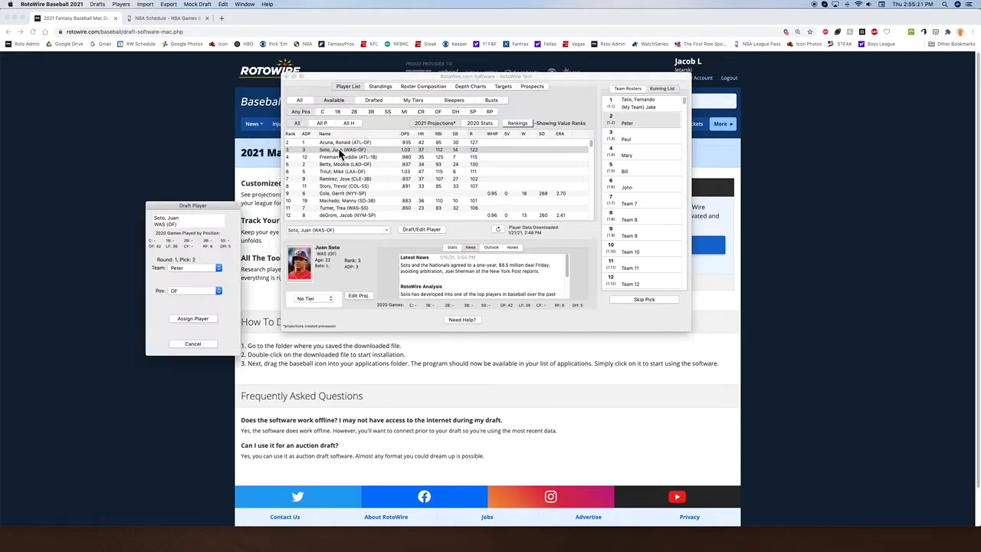
{"action": "left_click", "coordinate": [194, 321]}
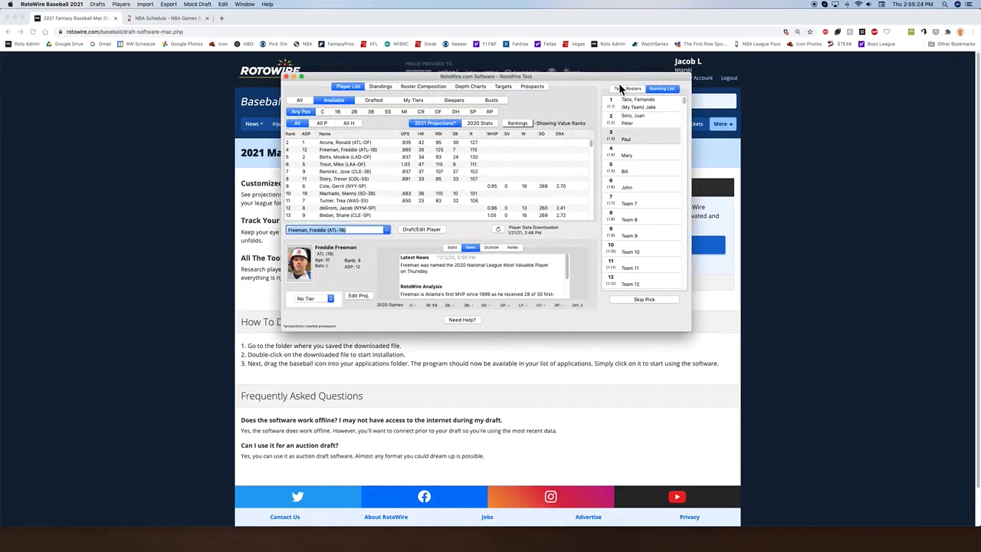
{"action": "double_click", "coordinate": [344, 143]}
{"action": "left_click", "coordinate": [195, 319]}
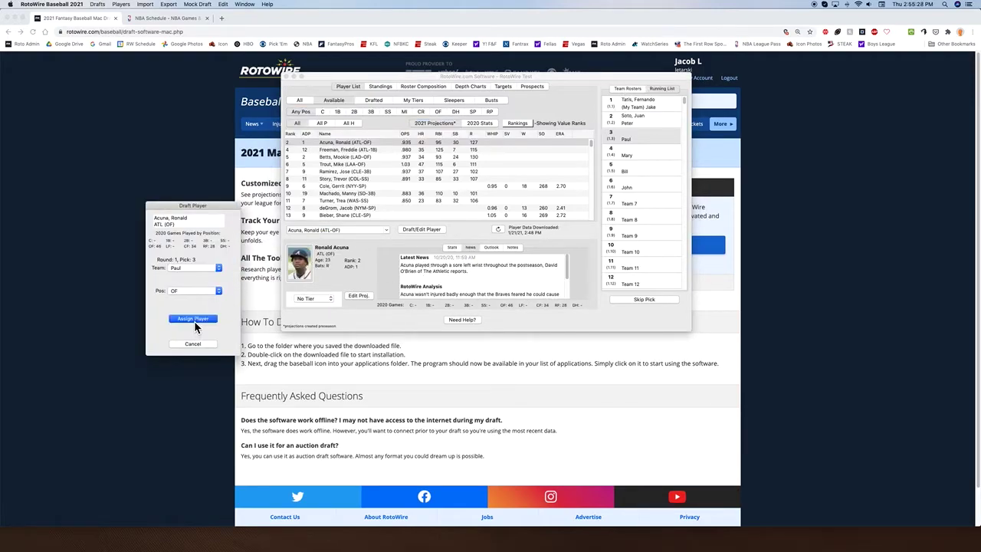
Draft Mookie Betts at OF with pick 4 and Jose Ramirez with pick 5 for the teams on the clock
{"action": "double_click", "coordinate": [342, 151]}
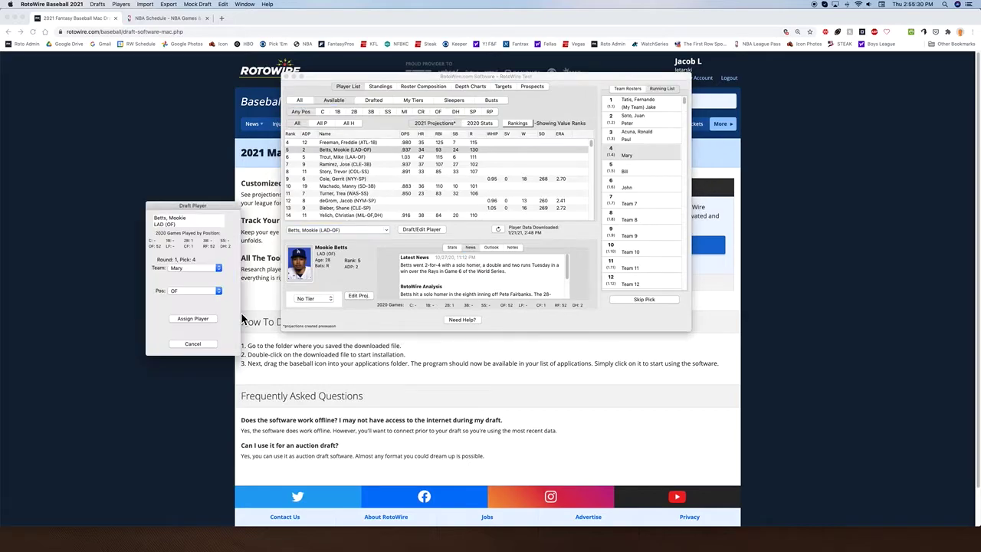
{"action": "left_click", "coordinate": [206, 319]}
{"action": "double_click", "coordinate": [345, 158]}
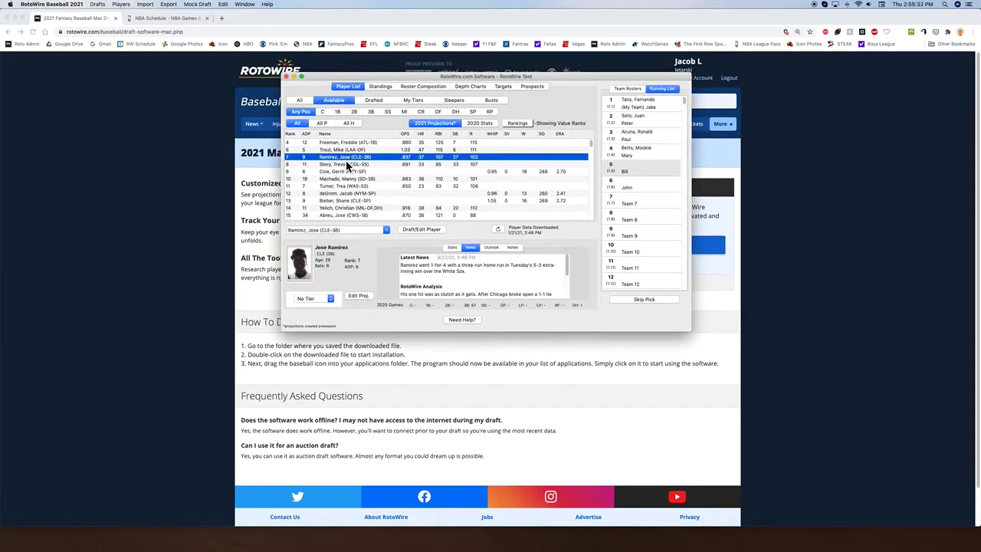
{"action": "left_click", "coordinate": [208, 320]}
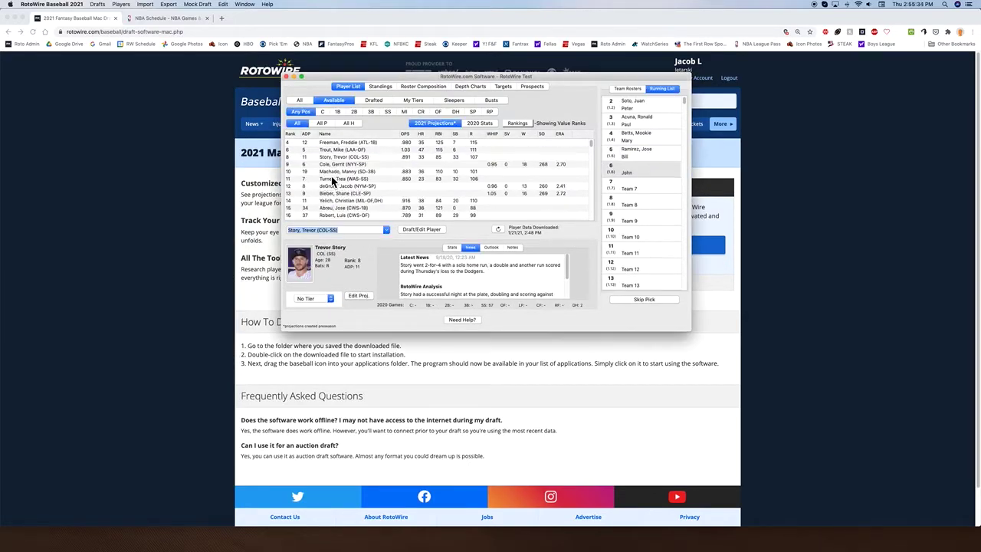
Check your own team's roster and compare the players' 2020 stats with their 2021 projections
{"action": "left_click", "coordinate": [622, 89]}
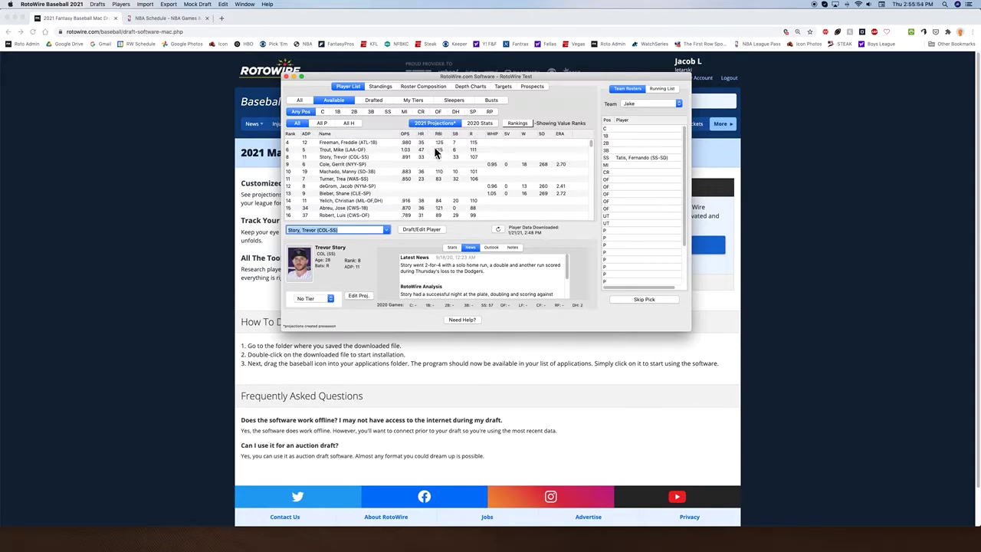
{"action": "left_click", "coordinate": [481, 124]}
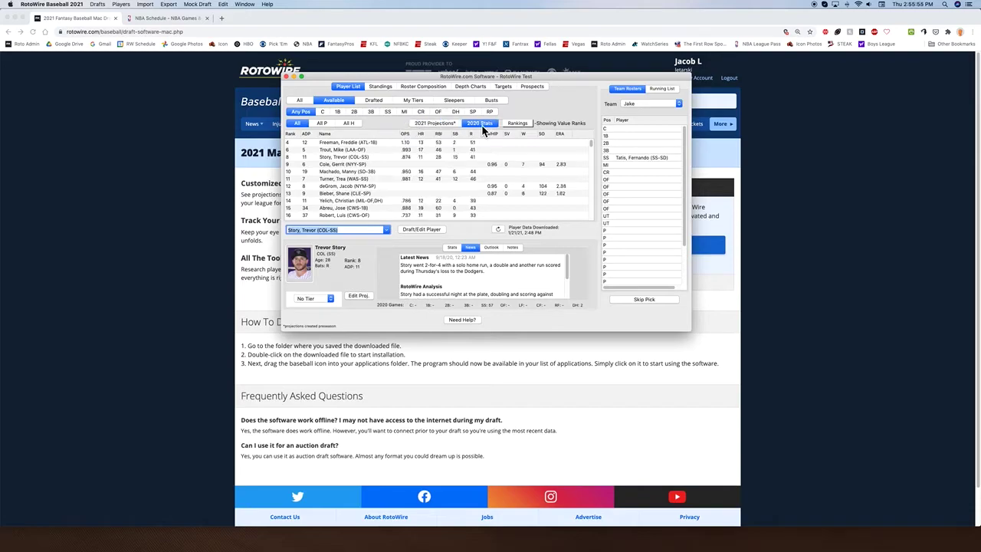
{"action": "left_click", "coordinate": [425, 123]}
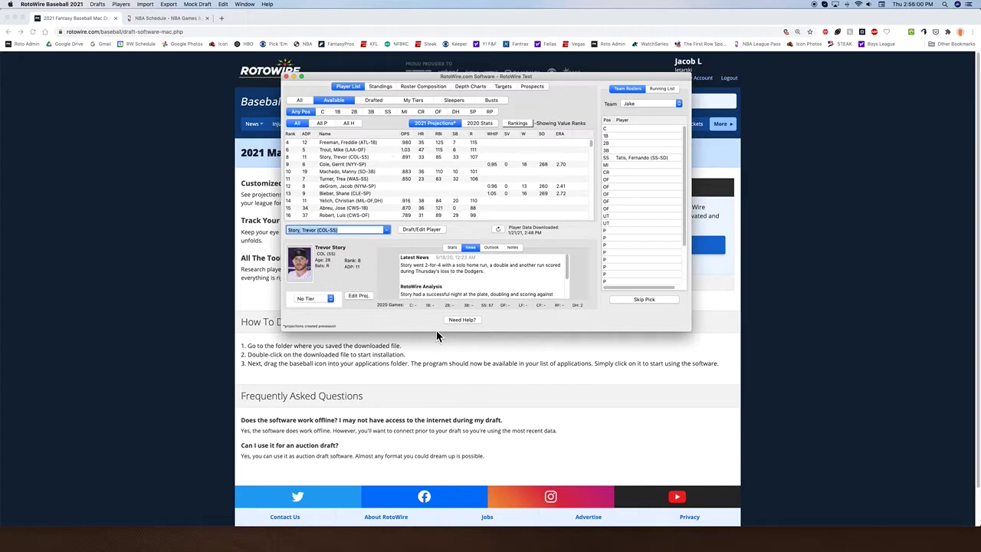
Switch the player rankings to manual and move Christian Yelich up to sixth place
{"action": "left_click", "coordinate": [515, 124]}
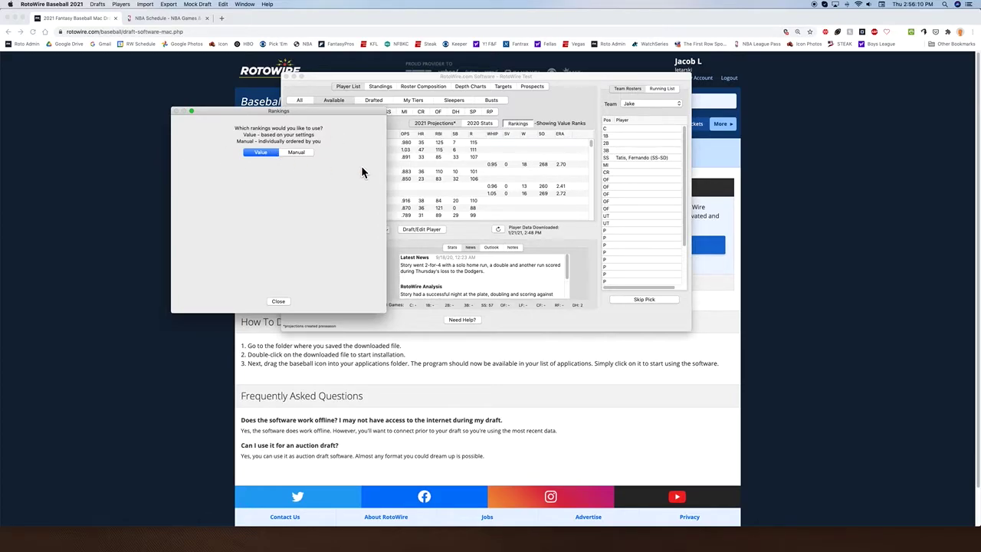
{"action": "left_click", "coordinate": [297, 154]}
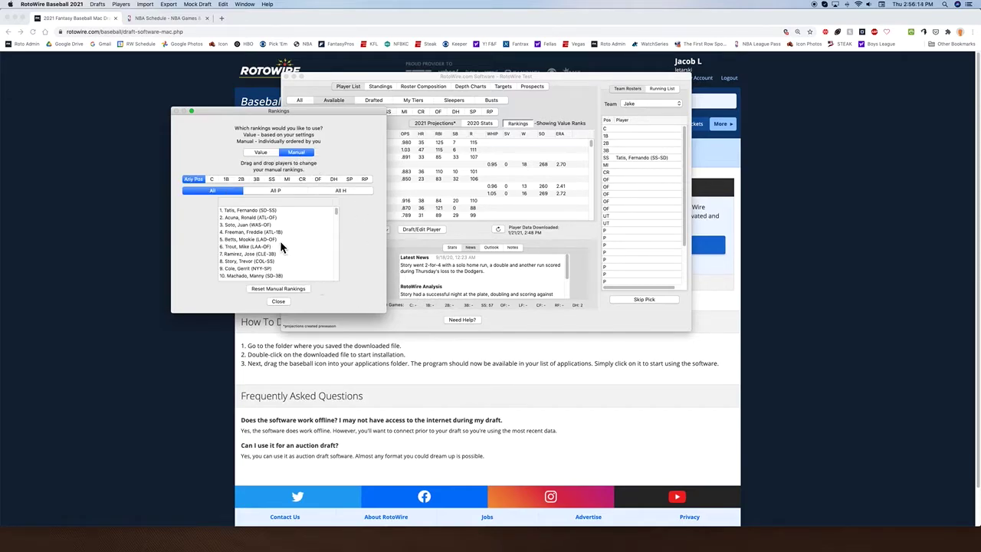
{"action": "scroll", "coordinate": [265, 259], "scroll_direction": "down", "scroll_amount": 3}
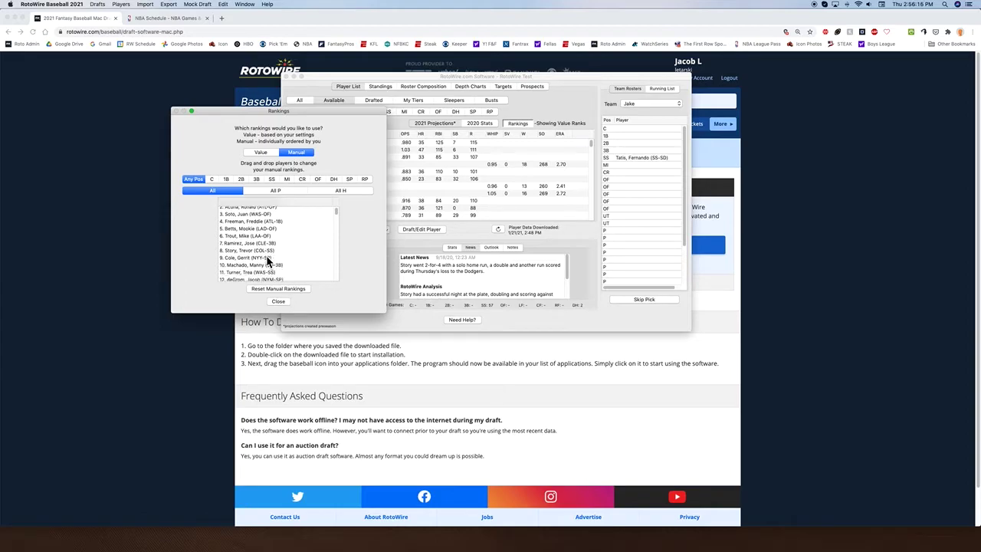
{"action": "left_click_drag", "start_coordinate": [267, 279], "coordinate": [258, 218]}
{"action": "scroll", "coordinate": [268, 249], "scroll_direction": "up", "scroll_amount": 3}
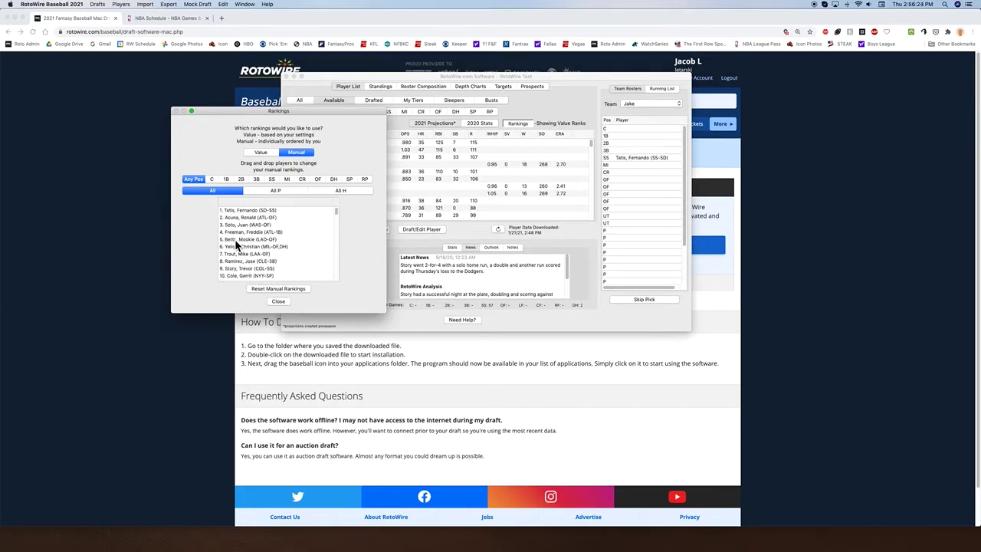
{"action": "left_click", "coordinate": [278, 301]}
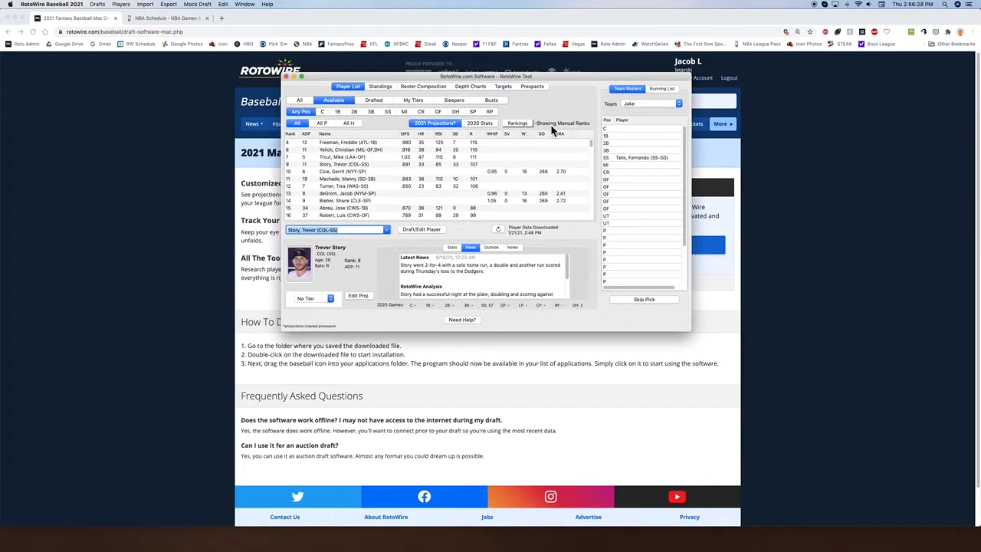
Set the player rankings back to value-based and close the rankings window
{"action": "left_click", "coordinate": [516, 122]}
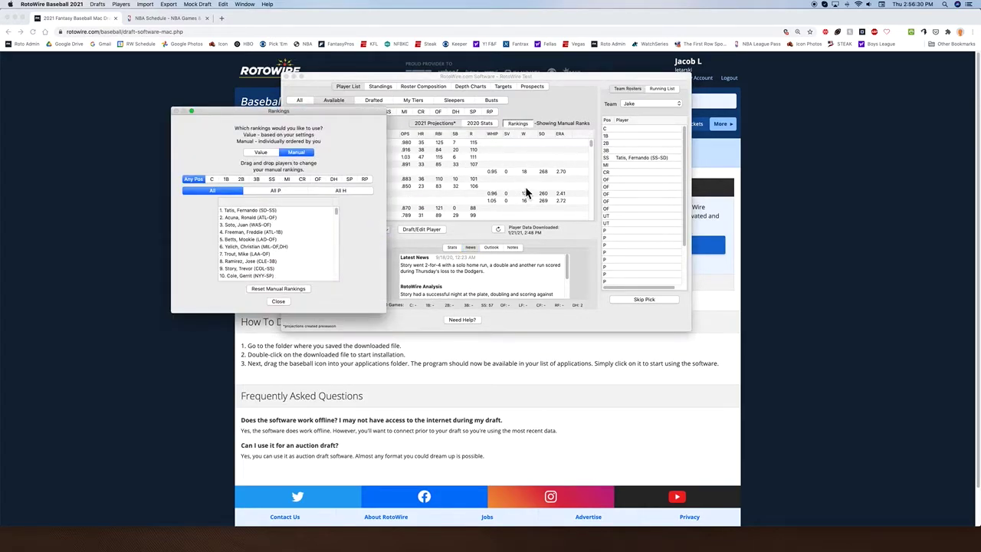
{"action": "left_click", "coordinate": [261, 152]}
{"action": "left_click", "coordinate": [278, 301]}
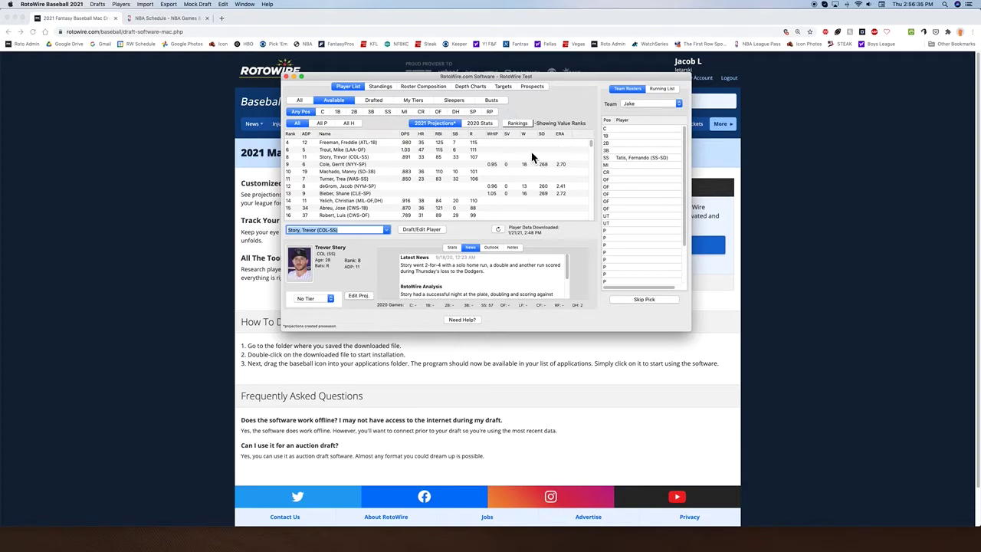
Review the projected league standings and each team's roster composition by position
{"action": "left_click_drag", "start_coordinate": [347, 77], "coordinate": [349, 77]}
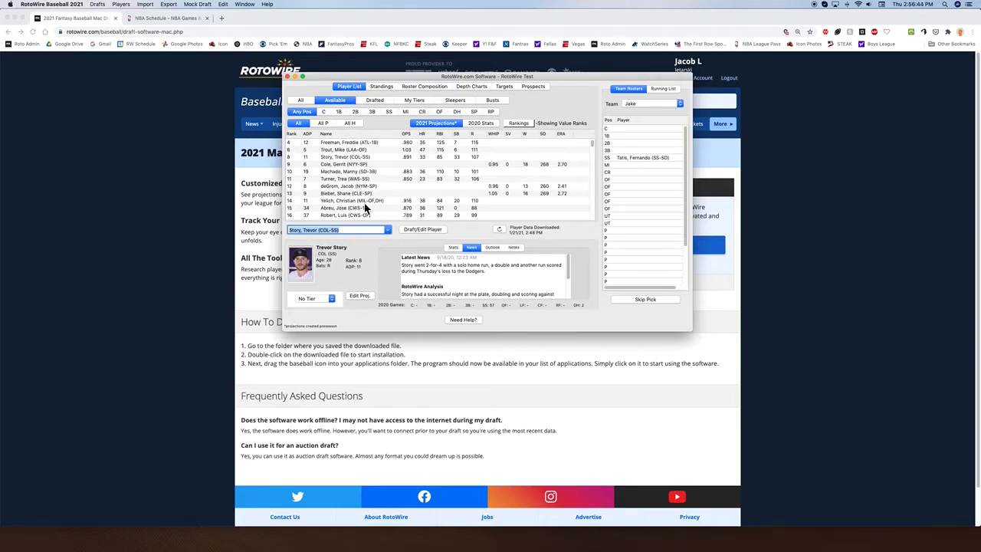
{"action": "left_click", "coordinate": [386, 87]}
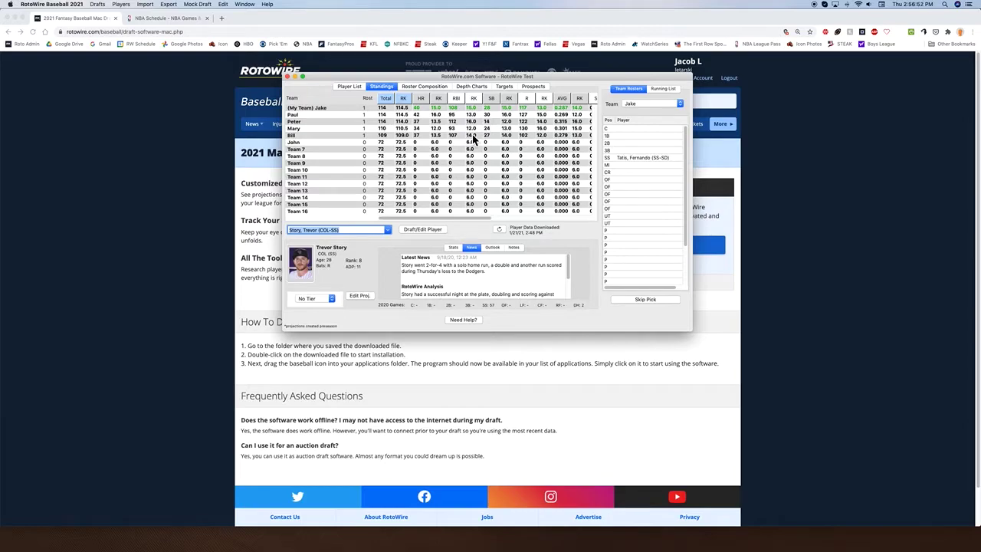
{"action": "left_click", "coordinate": [413, 86]}
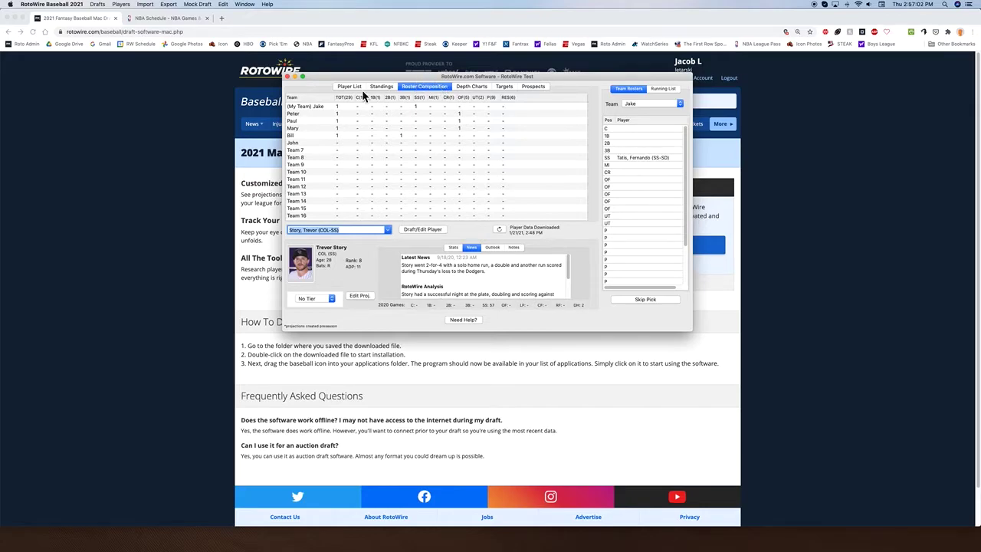
Review the depth charts for second base across all the teams
{"action": "left_click", "coordinate": [473, 87]}
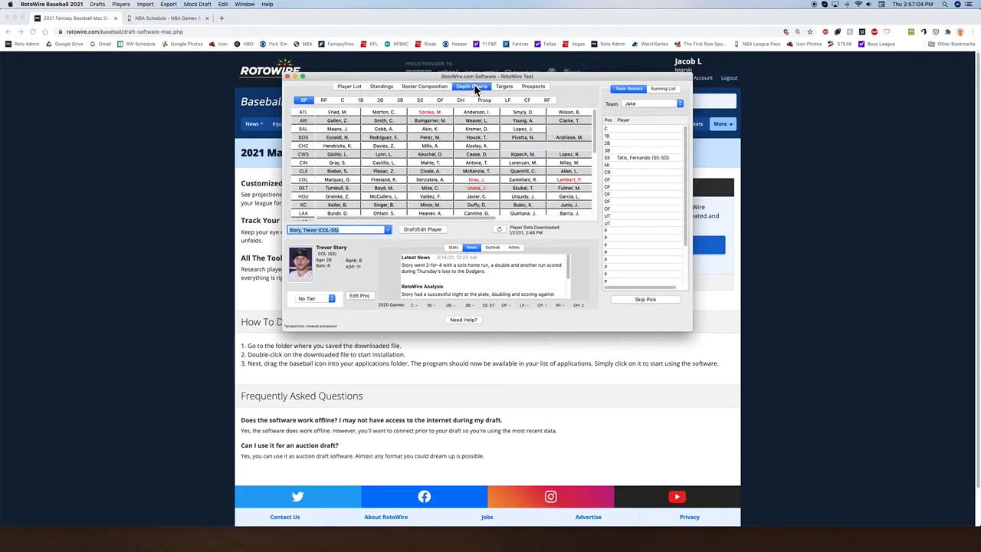
{"action": "left_click", "coordinate": [380, 101]}
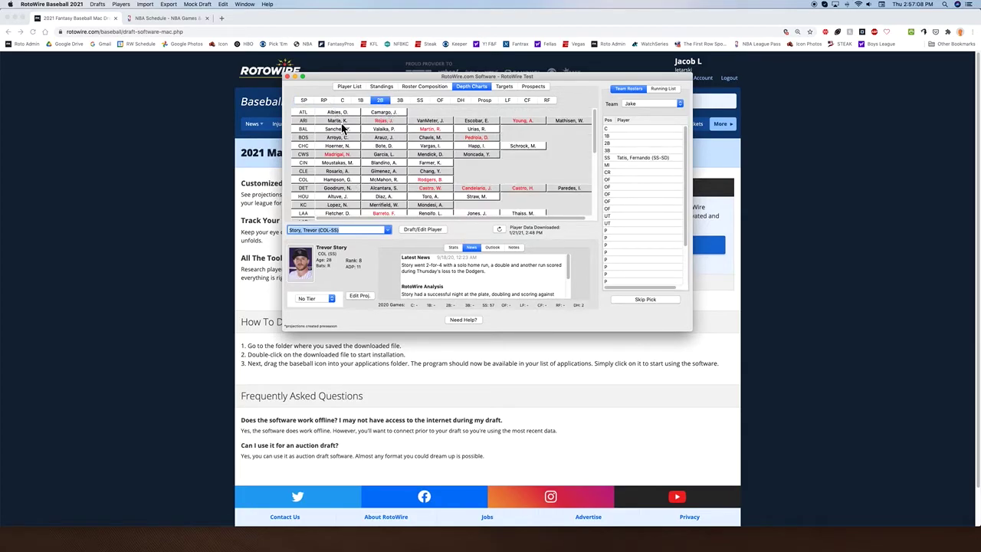
{"action": "scroll", "coordinate": [345, 146], "scroll_direction": "down", "scroll_amount": 3}
{"action": "scroll", "coordinate": [345, 157], "scroll_direction": "down", "scroll_amount": 5}
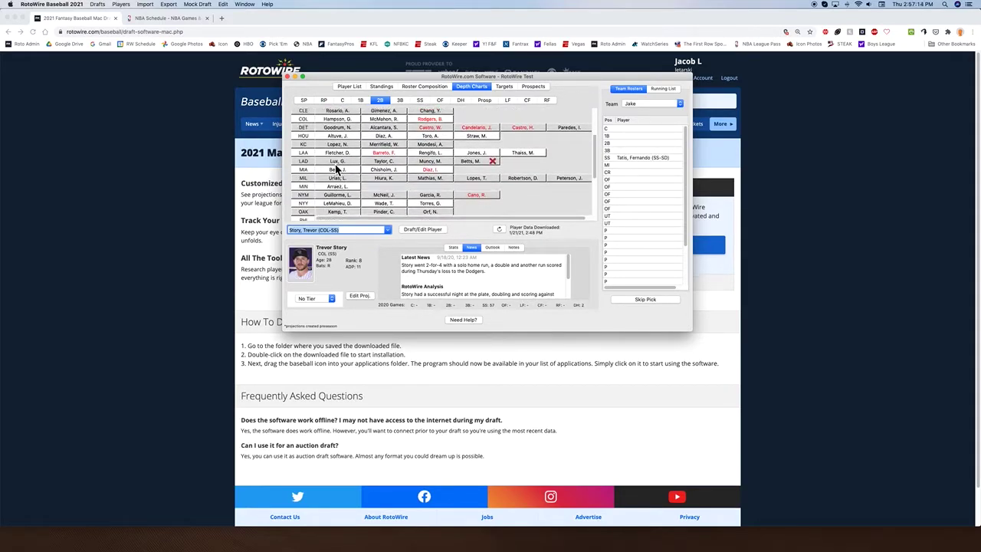
{"action": "scroll", "coordinate": [333, 149], "scroll_direction": "up", "scroll_amount": 7}
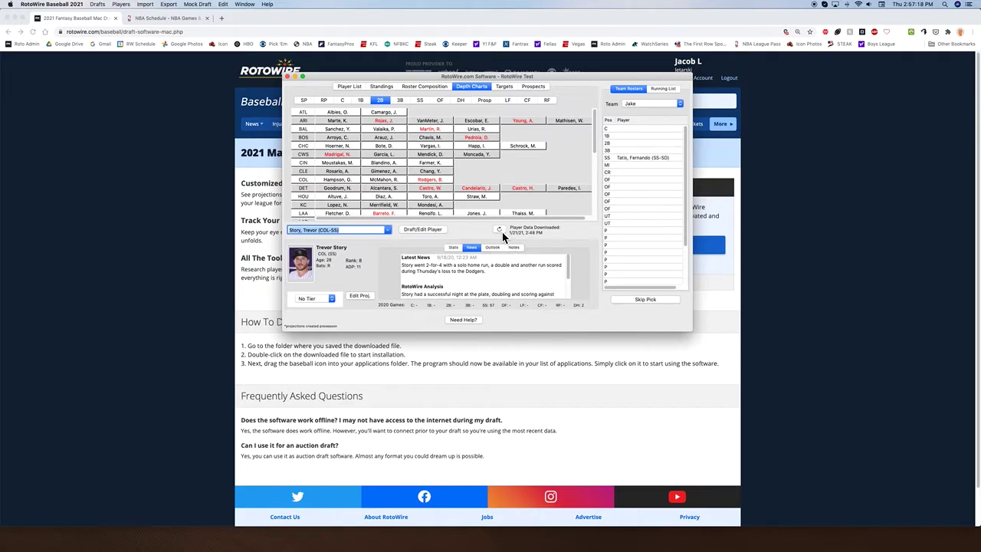
Download the latest player data and close the download window
{"action": "left_click", "coordinate": [501, 230]}
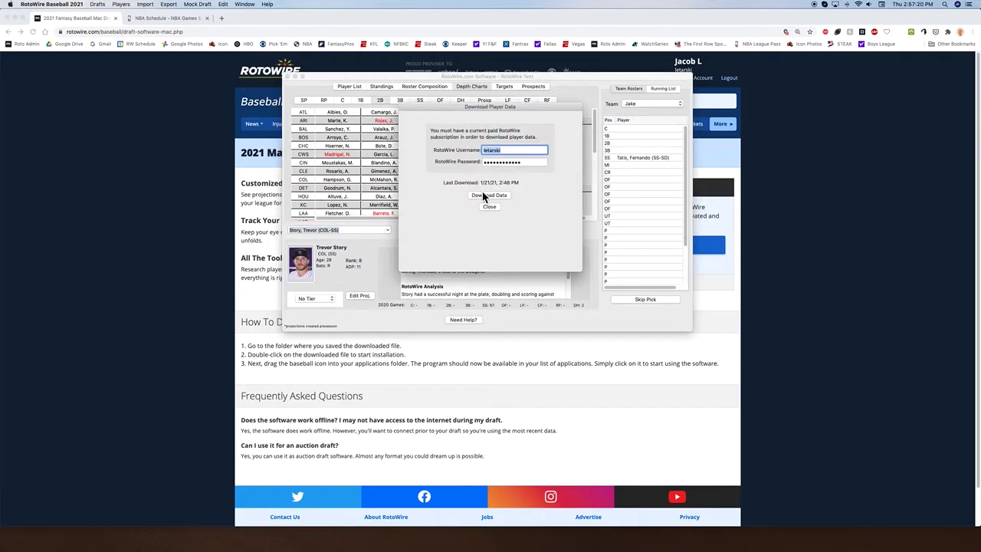
{"action": "left_click", "coordinate": [488, 197]}
{"action": "left_click", "coordinate": [567, 179]}
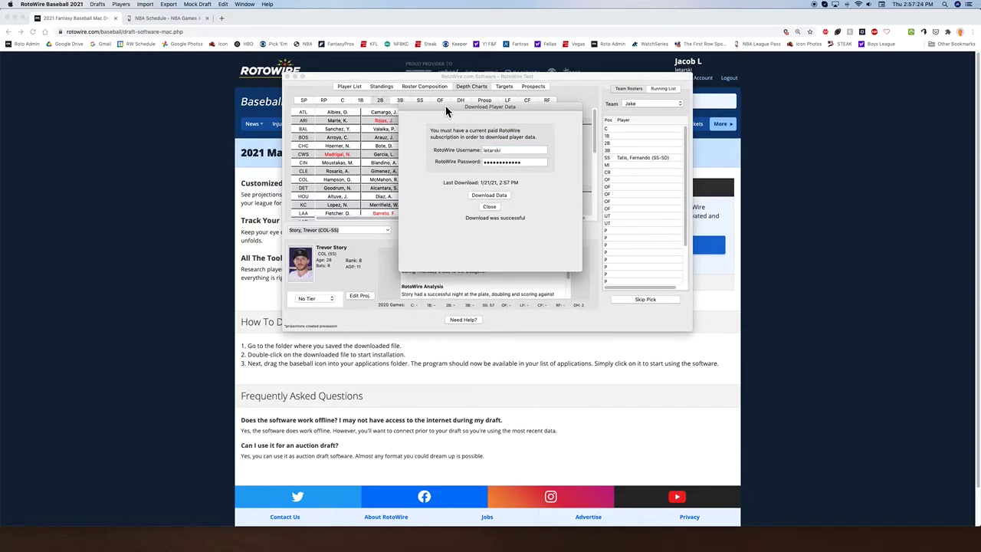
{"action": "left_click", "coordinate": [489, 207]}
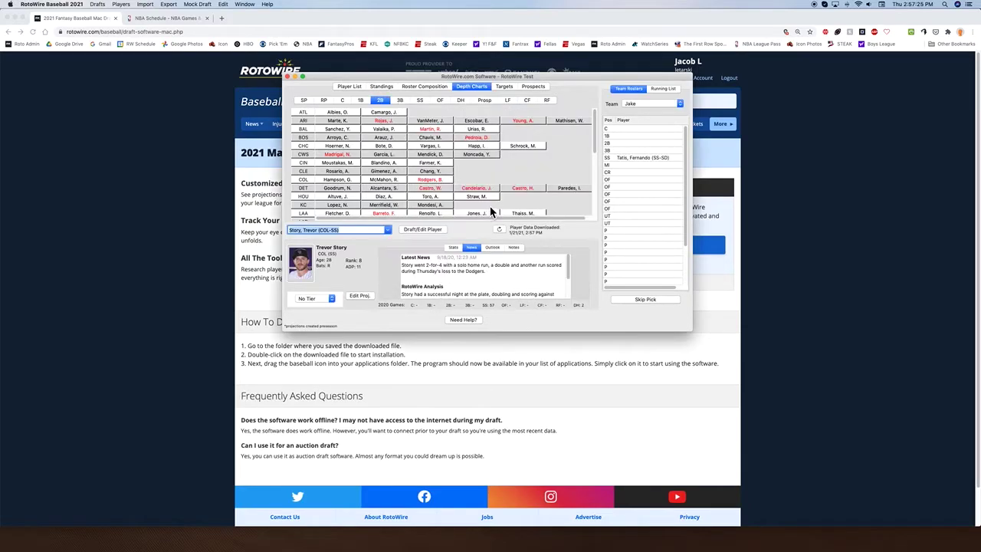
Set the category targets to 300 home runs and 100 wins, and hide the targets help text
{"action": "left_click", "coordinate": [501, 88]}
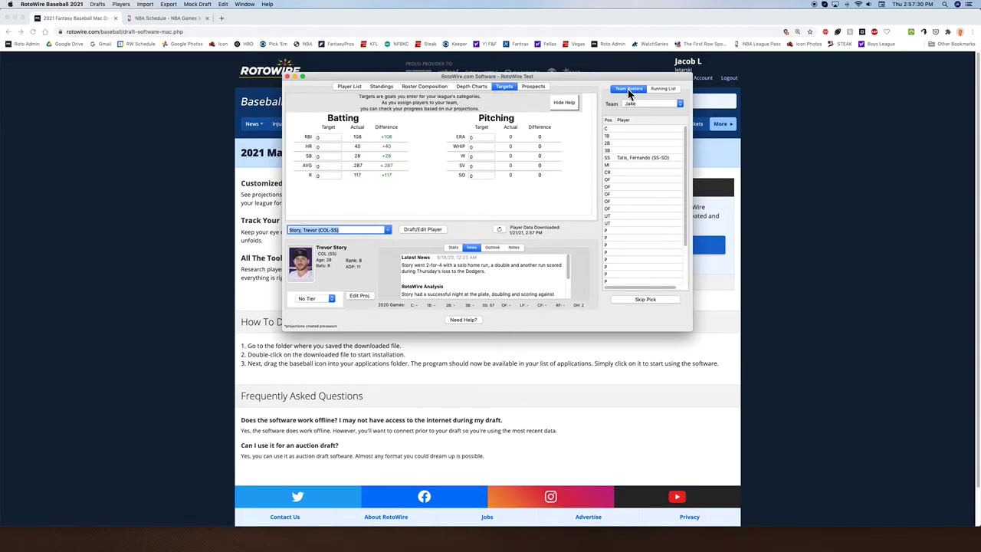
{"action": "left_click", "coordinate": [331, 148]}
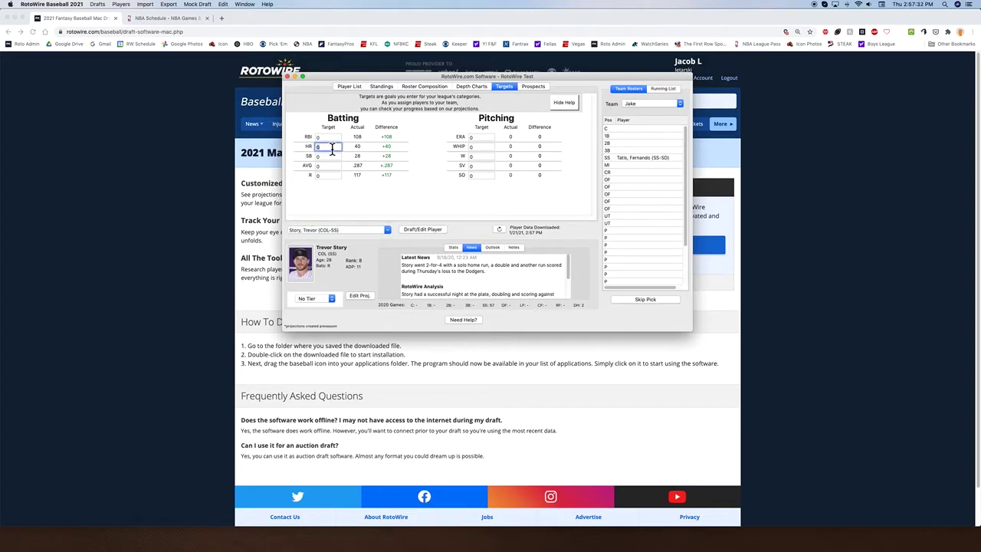
{"action": "type", "text": "300"}
{"action": "left_click", "coordinate": [482, 156]}
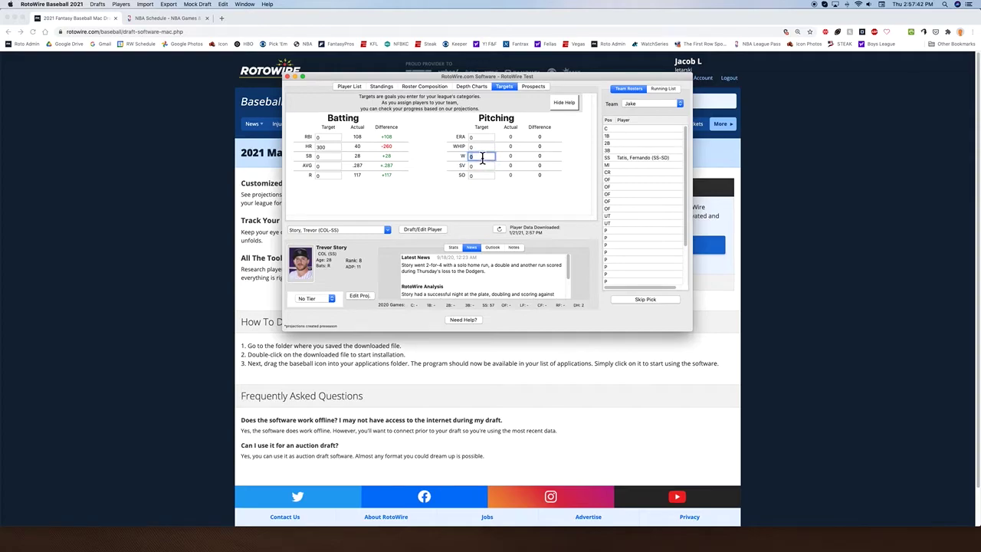
{"action": "type", "text": "300"}
{"action": "key", "text": "BackSpace"}
{"action": "type", "text": "100"}
{"action": "left_click", "coordinate": [567, 105]}
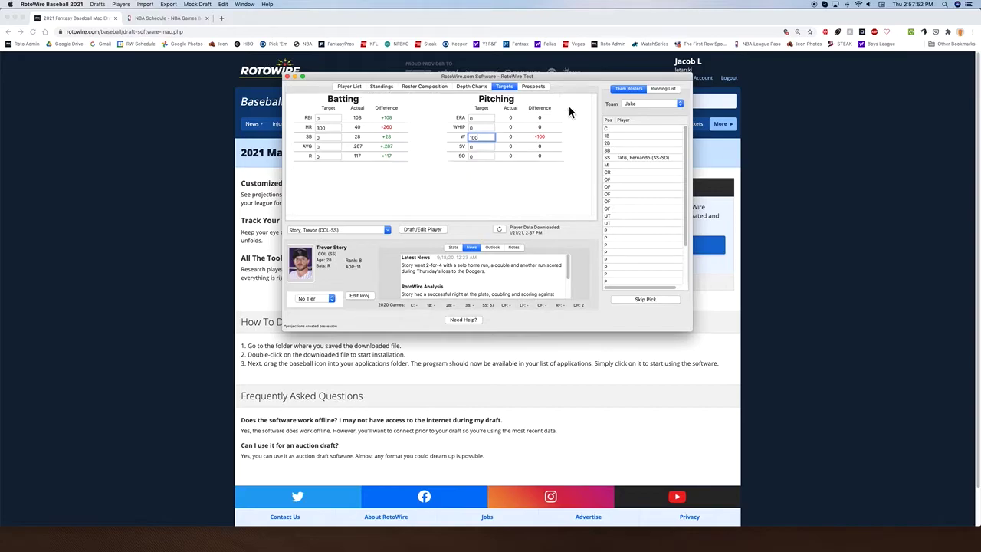
Update the prospects list with a new download and select the top prospect, Wander Franco
{"action": "left_click", "coordinate": [533, 87]}
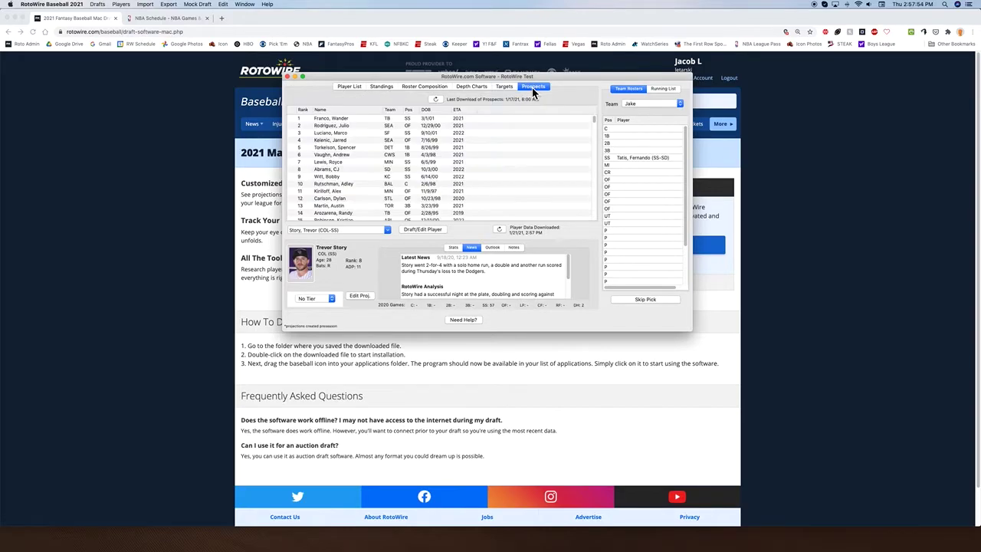
{"action": "left_click", "coordinate": [436, 100]}
{"action": "left_click", "coordinate": [397, 162]}
{"action": "left_click", "coordinate": [340, 120]}
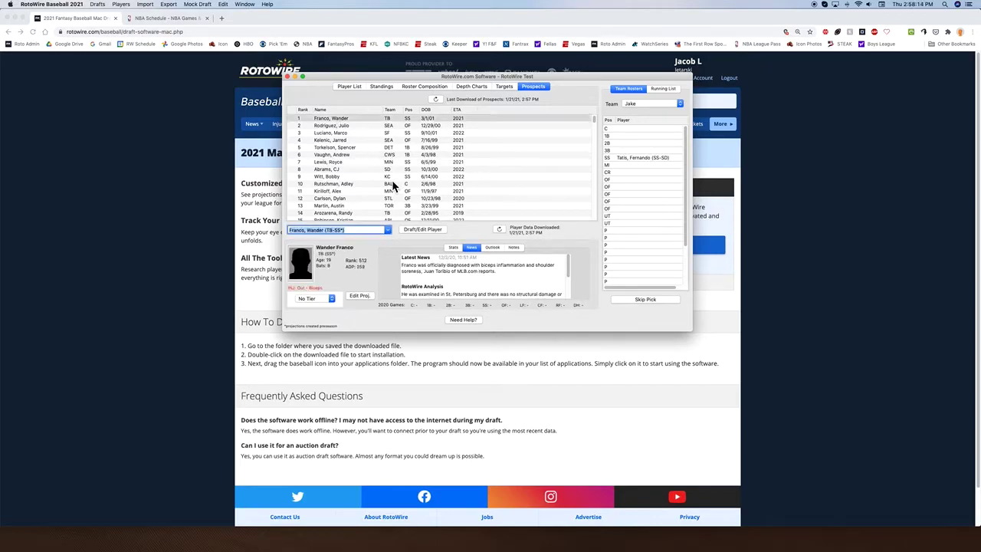
Show all players, drafted ones included, and examine Fernando Tatis's stats, latest news and outlook
{"action": "left_click", "coordinate": [348, 86]}
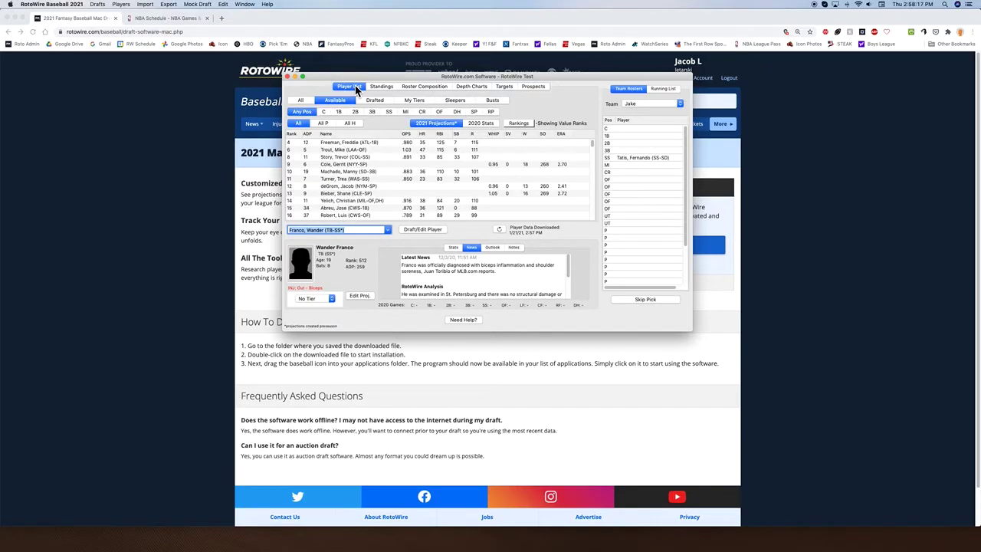
{"action": "left_click", "coordinate": [341, 143]}
{"action": "left_click", "coordinate": [300, 100]}
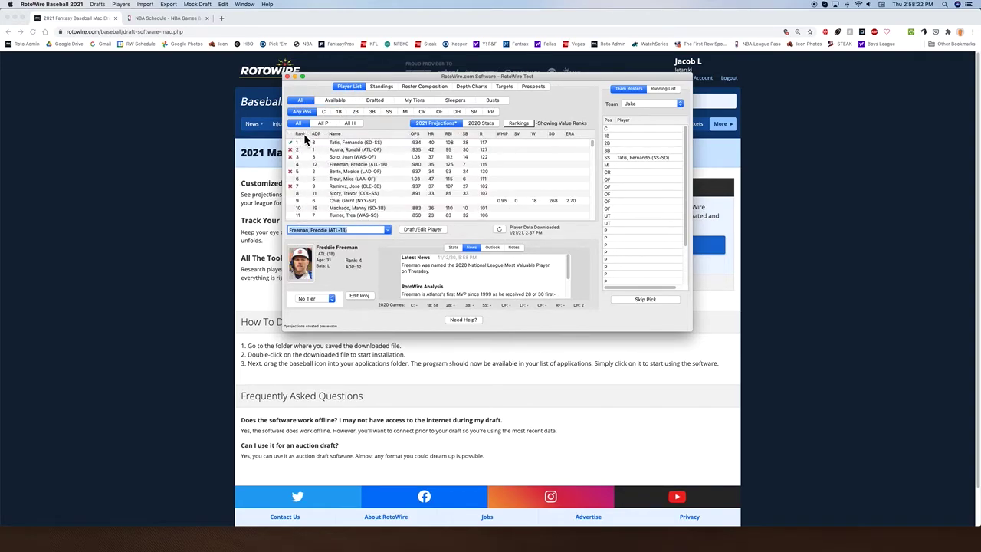
{"action": "left_click", "coordinate": [354, 142]}
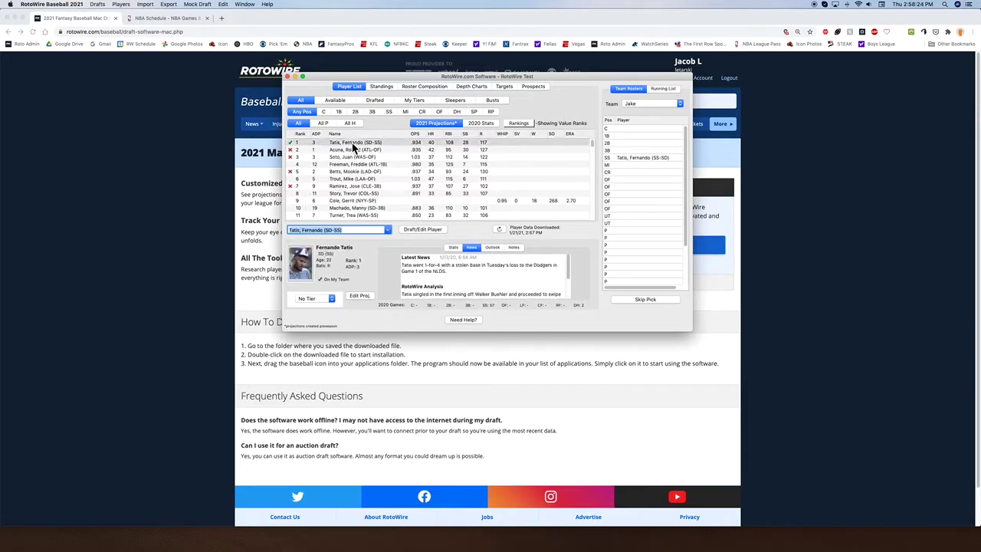
{"action": "left_click", "coordinate": [452, 249]}
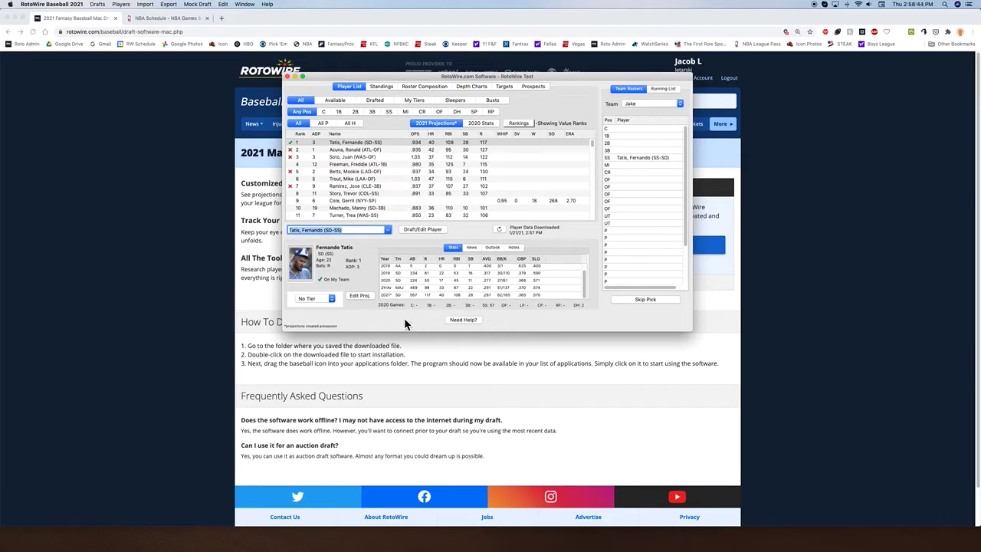
{"action": "left_click", "coordinate": [471, 247]}
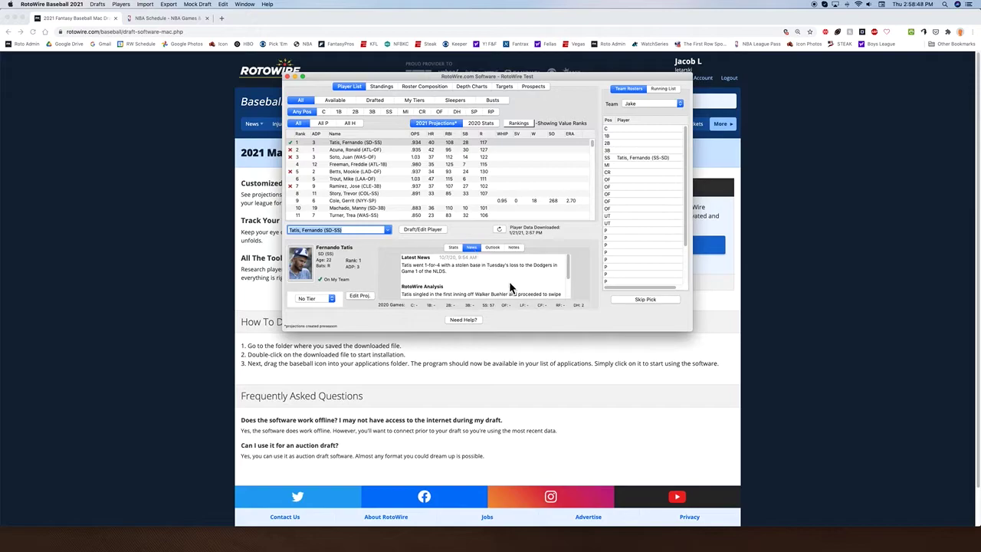
{"action": "left_click", "coordinate": [493, 247]}
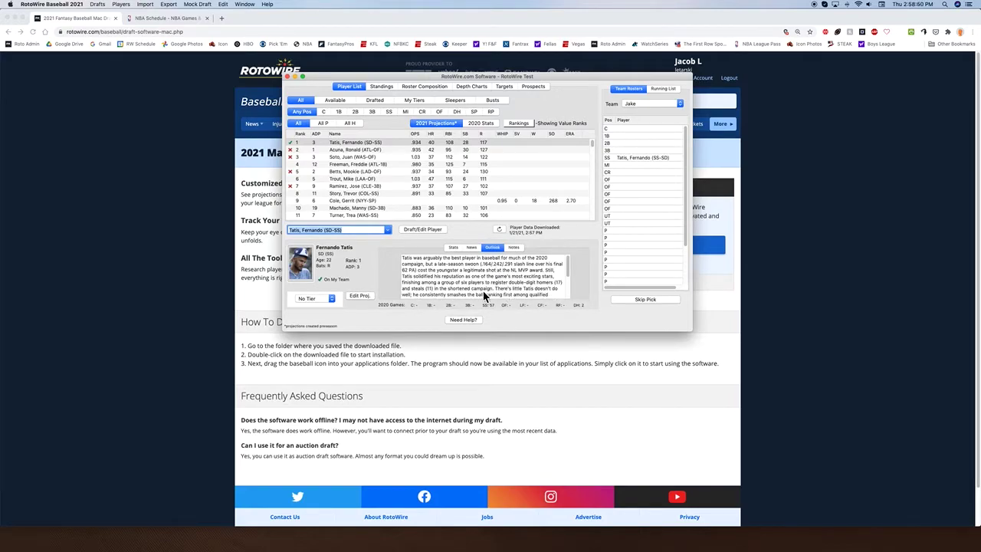
Add the note "No. 1 player in fantasy" to Fernando Tatis and check that it is kept after switching players
{"action": "left_click", "coordinate": [513, 247]}
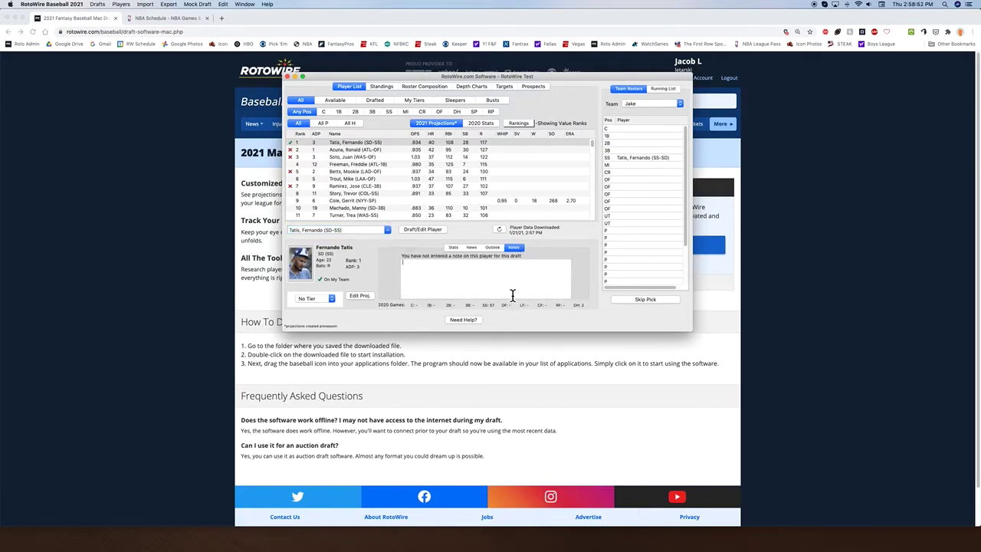
{"action": "left_click", "coordinate": [512, 295]}
{"action": "type", "text": "No. 1 player in fantasy"}
{"action": "left_click", "coordinate": [493, 247]}
{"action": "left_click", "coordinate": [454, 247]}
{"action": "left_click", "coordinate": [358, 164]}
{"action": "left_click", "coordinate": [341, 143]}
{"action": "left_click", "coordinate": [511, 247]}
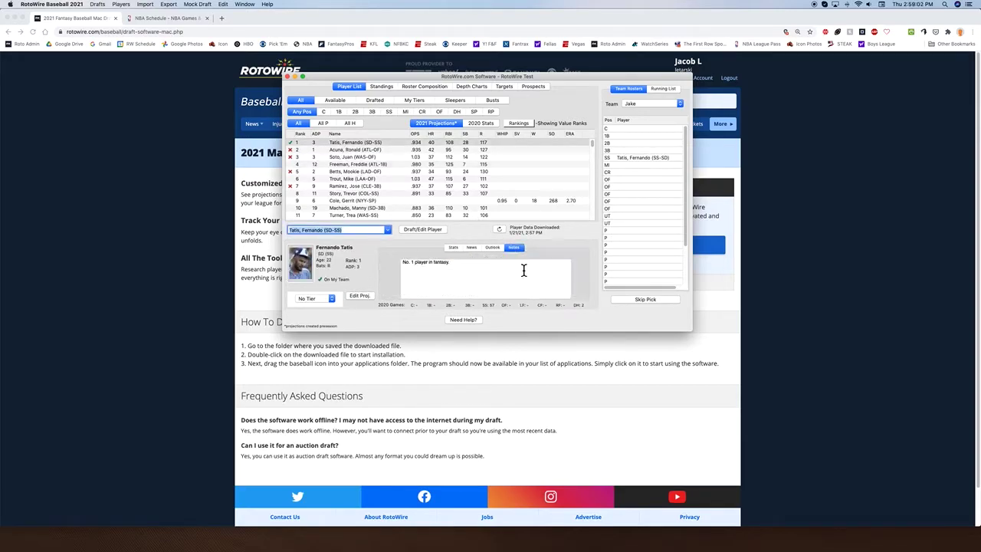
{"action": "left_click", "coordinate": [492, 267]}
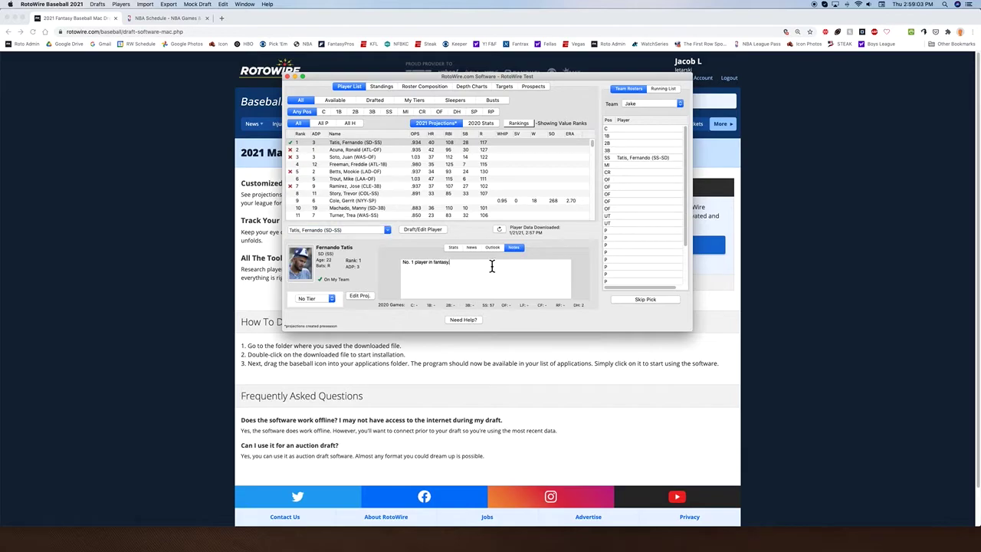
Try the Sleeper label on Fernando Tatis, and assign him to Tier 1 instead
{"action": "left_click", "coordinate": [330, 299]}
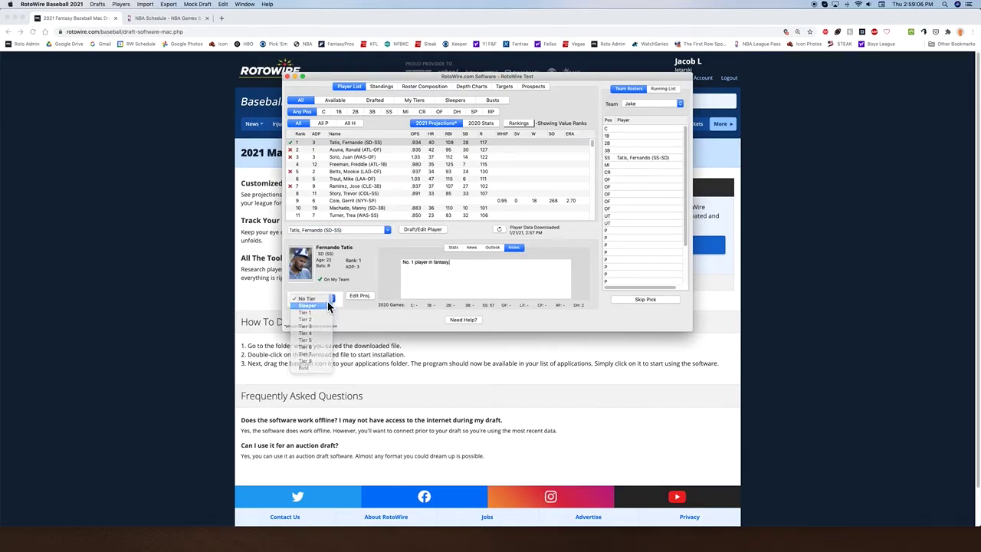
{"action": "left_click", "coordinate": [320, 306]}
{"action": "left_click", "coordinate": [319, 297]}
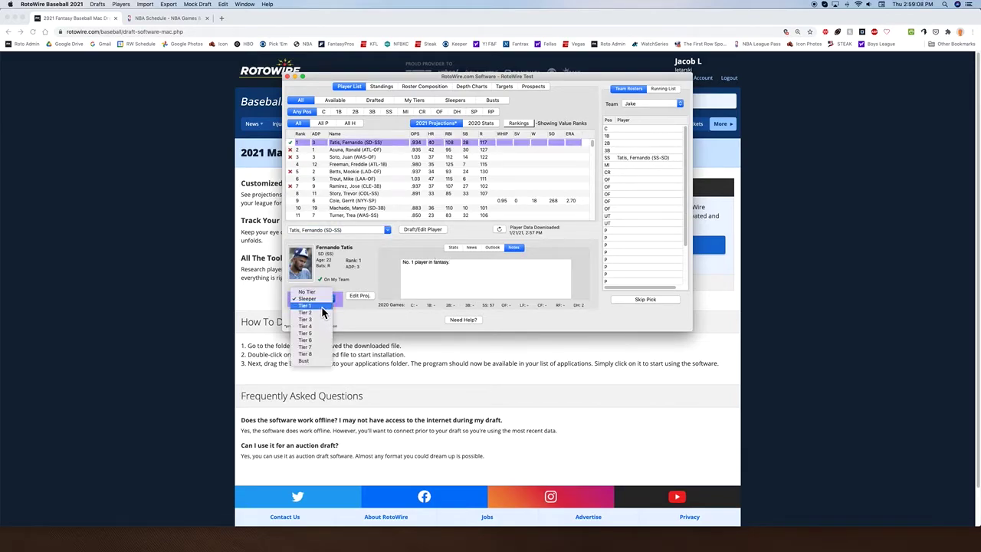
{"action": "left_click", "coordinate": [327, 307]}
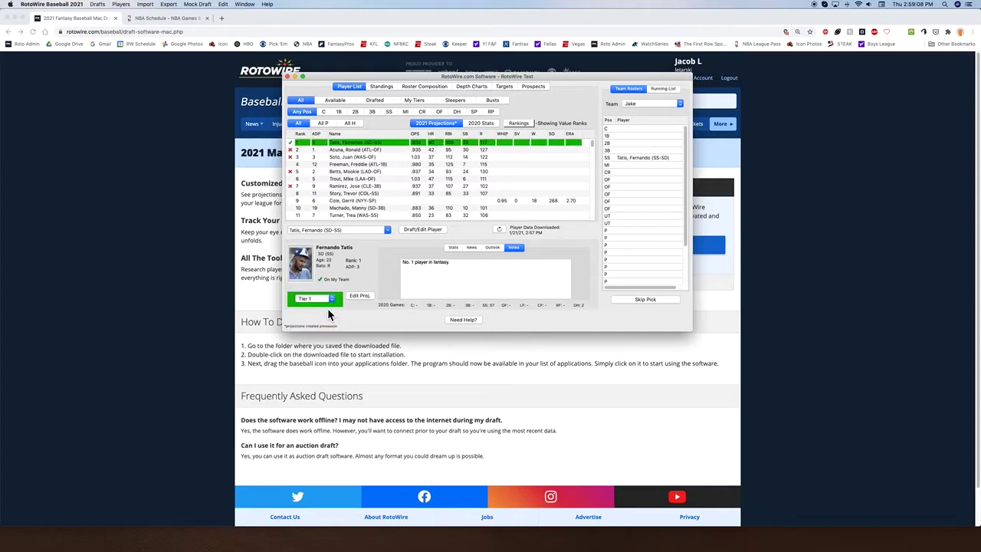
Filter the player list to shortstops and assign Trevor Story and Trea Turner to Tier 2
{"action": "left_click", "coordinate": [383, 164]}
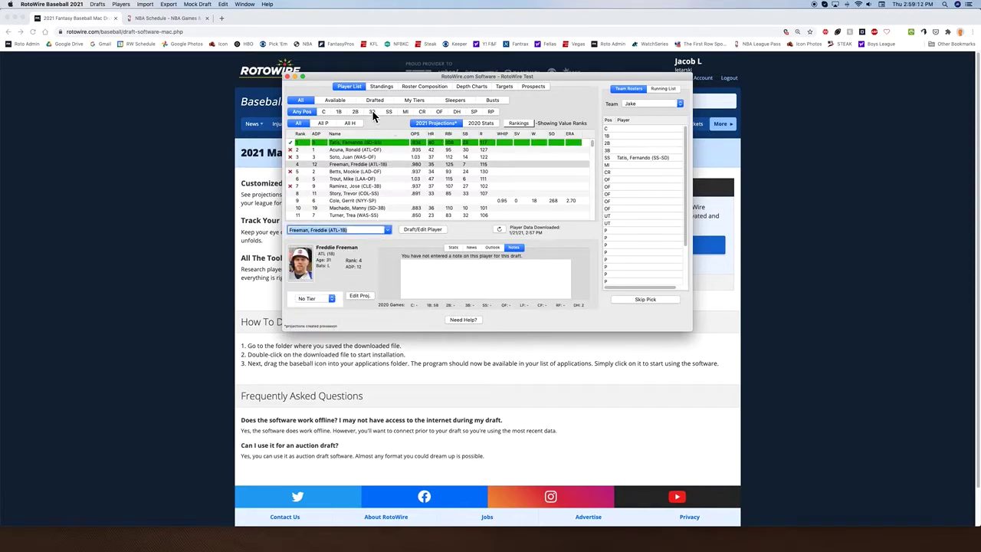
{"action": "left_click", "coordinate": [389, 112]}
{"action": "left_click", "coordinate": [346, 151]}
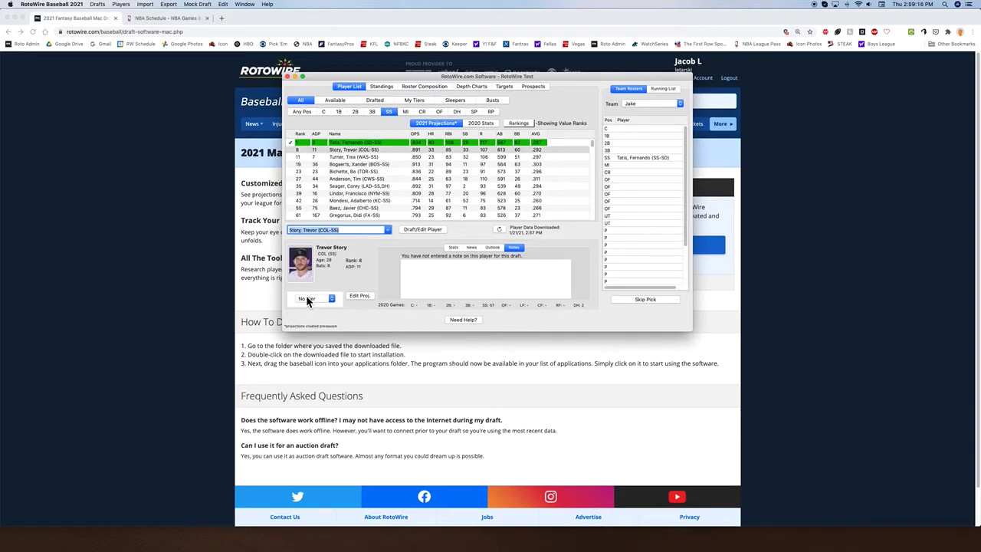
{"action": "left_click", "coordinate": [307, 297]}
{"action": "left_click", "coordinate": [320, 322]}
{"action": "left_click", "coordinate": [371, 157]}
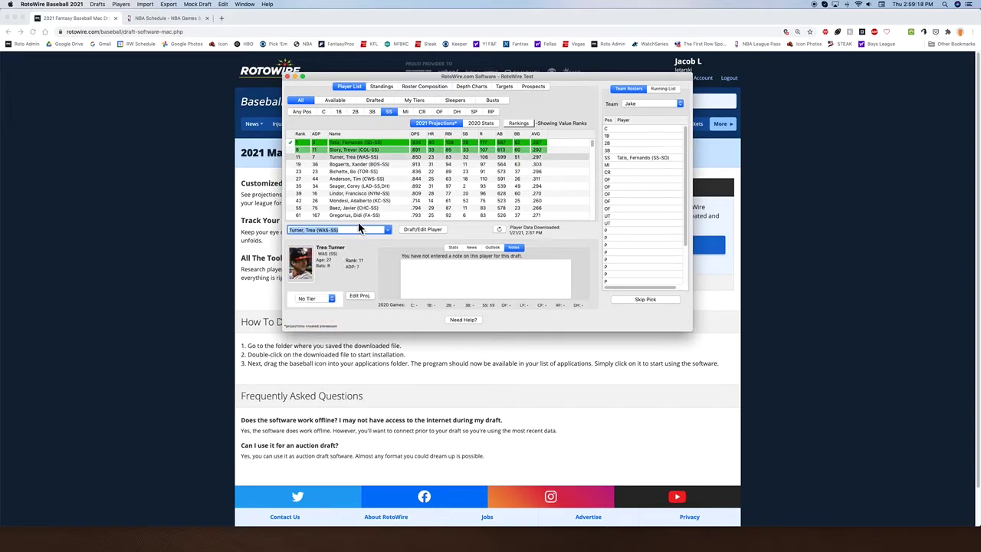
{"action": "left_click", "coordinate": [320, 299]}
{"action": "left_click", "coordinate": [320, 323]}
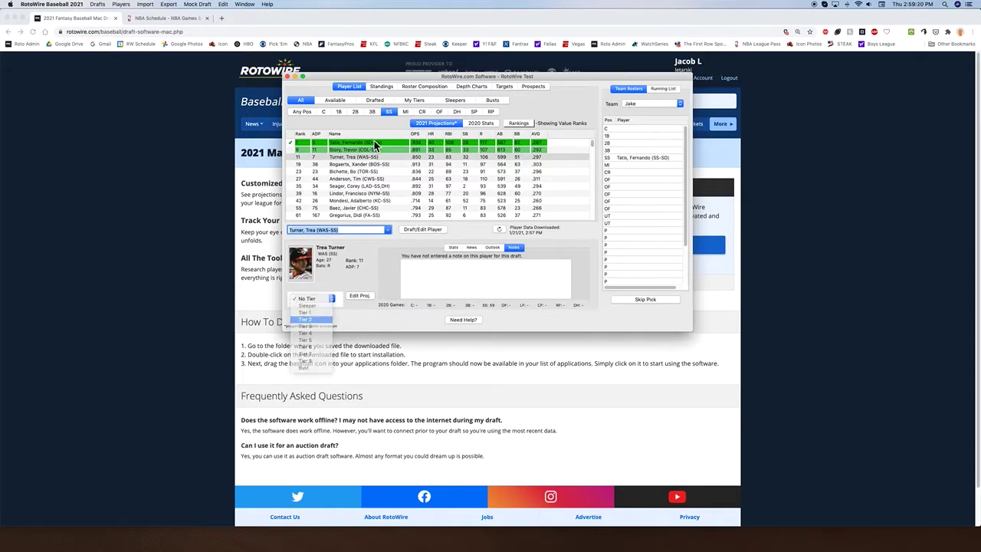
Assign Xander Bogaerts and Bo Bichette to a lower tier than Story and Turner
{"action": "left_click", "coordinate": [360, 165]}
{"action": "left_click", "coordinate": [323, 298]}
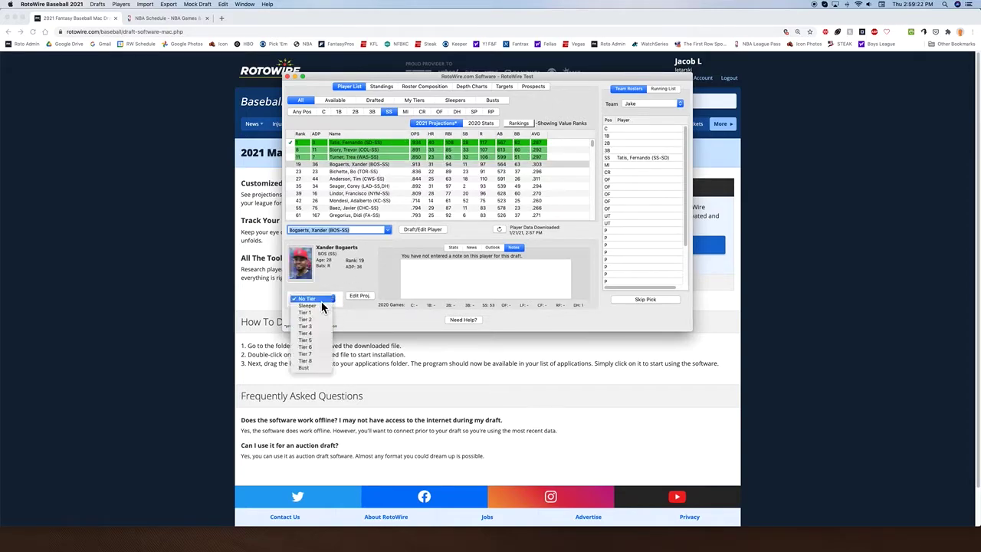
{"action": "left_click", "coordinate": [324, 331]}
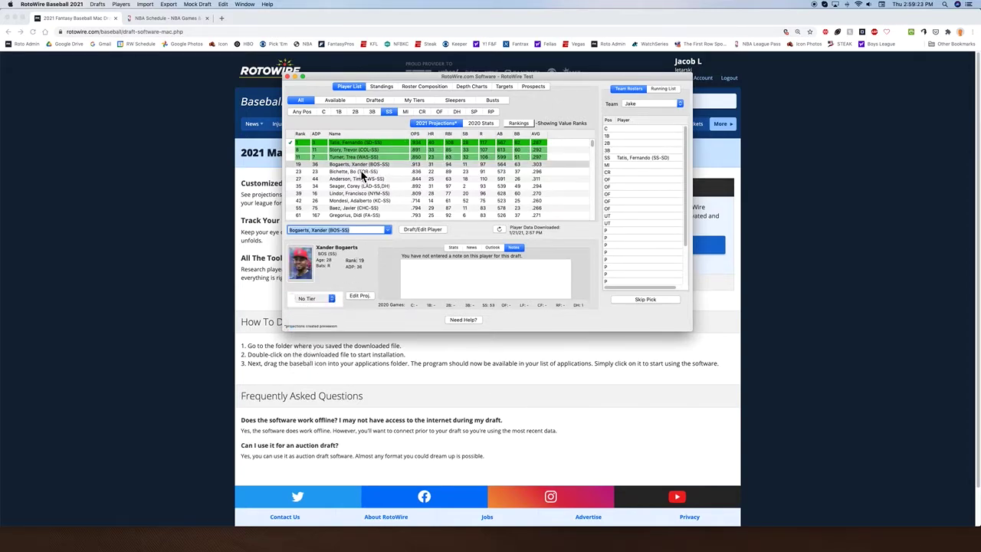
{"action": "left_click", "coordinate": [317, 297]}
{"action": "left_click", "coordinate": [324, 331]}
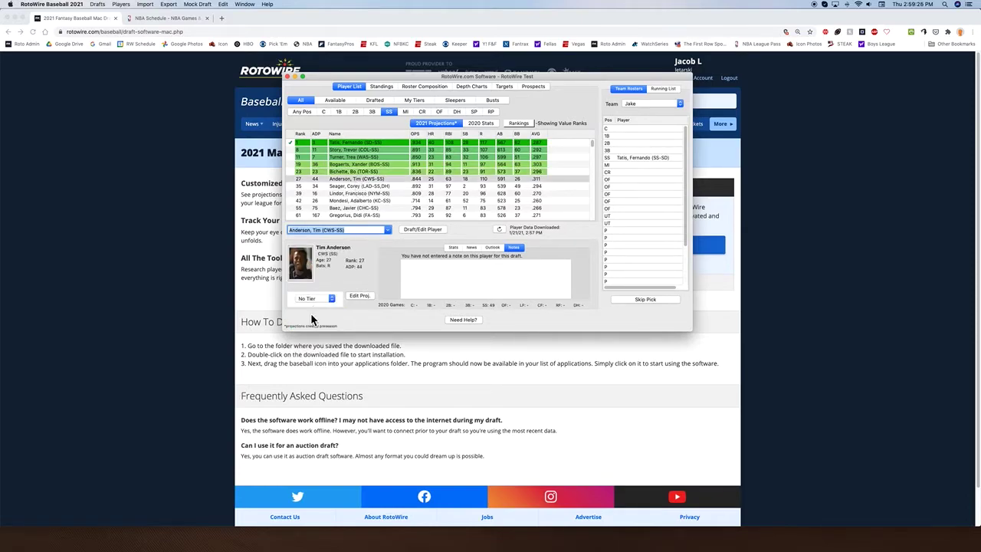
Mark Javier Baez as a Bust and display the list of players labelled as busts
{"action": "left_click", "coordinate": [315, 299]}
{"action": "left_click", "coordinate": [356, 204]}
{"action": "left_click", "coordinate": [357, 200]}
{"action": "left_click", "coordinate": [364, 209]}
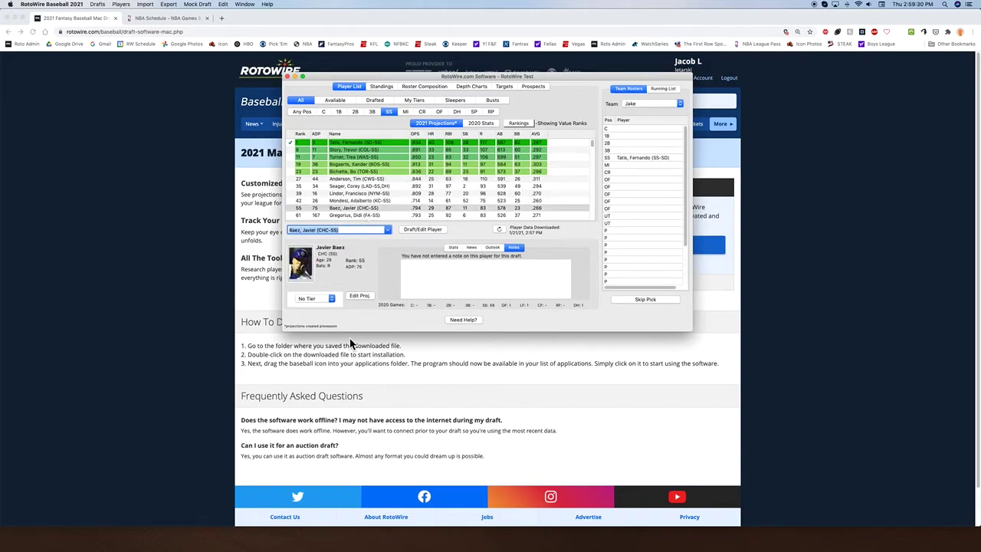
{"action": "left_click", "coordinate": [328, 298]}
{"action": "left_click", "coordinate": [320, 367]}
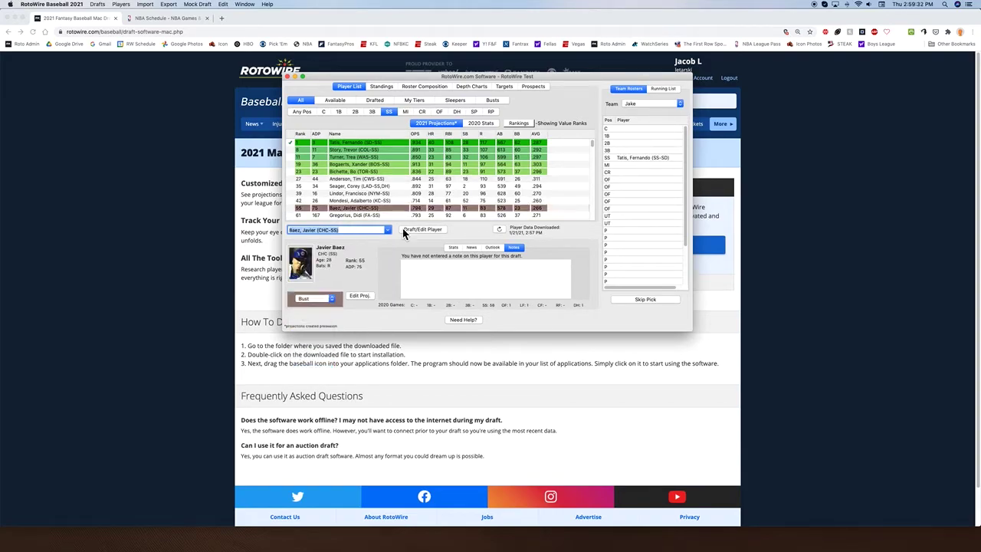
{"action": "left_click", "coordinate": [497, 102]}
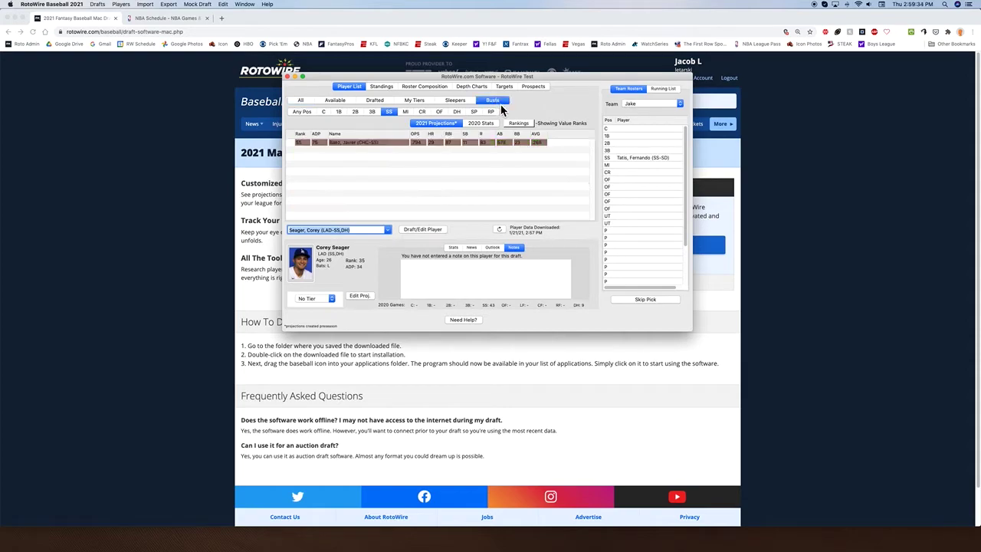
Look through the sleeper, bust, tiered, drafted and complete player lists for any position, and return to the available players
{"action": "left_click", "coordinate": [458, 101]}
{"action": "left_click", "coordinate": [492, 101]}
{"action": "left_click", "coordinate": [414, 100]}
{"action": "left_click", "coordinate": [301, 112]}
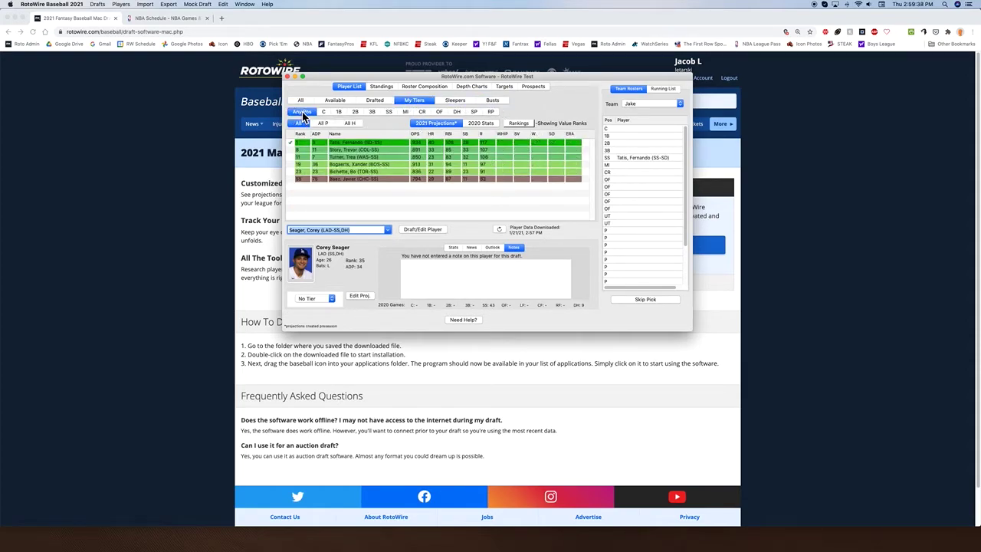
{"action": "left_click", "coordinate": [379, 101]}
{"action": "left_click", "coordinate": [303, 102]}
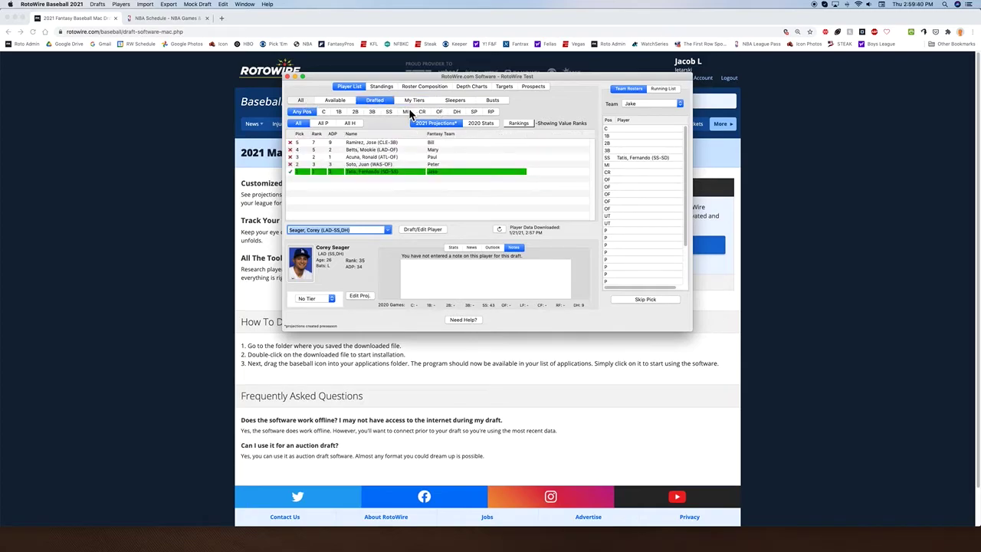
{"action": "left_click", "coordinate": [330, 101]}
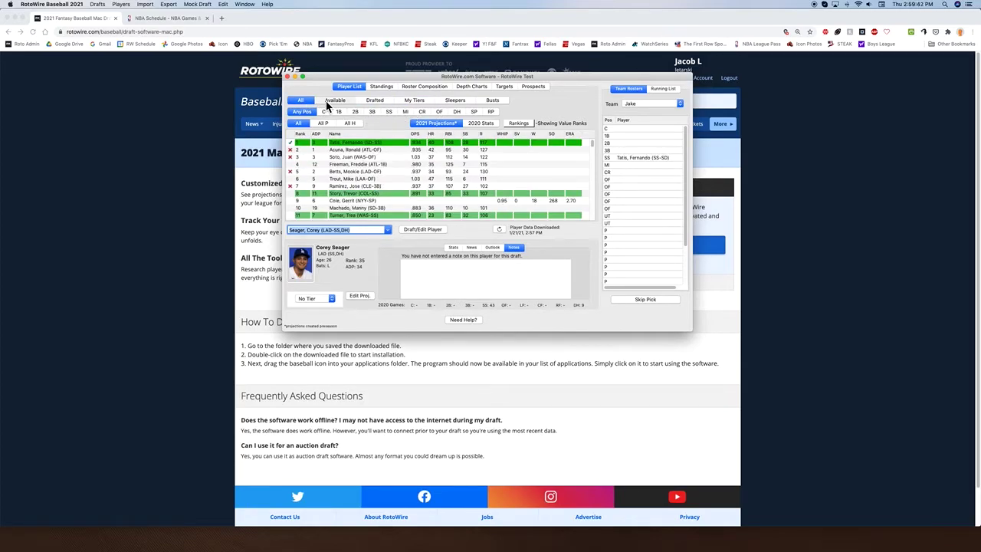
Display Corey Seager's yearly stats in place of his notes
{"action": "mouse_move", "coordinate": [508, 82]}
{"action": "left_mouse_down"}
{"action": "mouse_move", "coordinate": [529, 77]}
{"action": "mouse_move", "coordinate": [499, 78]}
{"action": "left_mouse_up"}
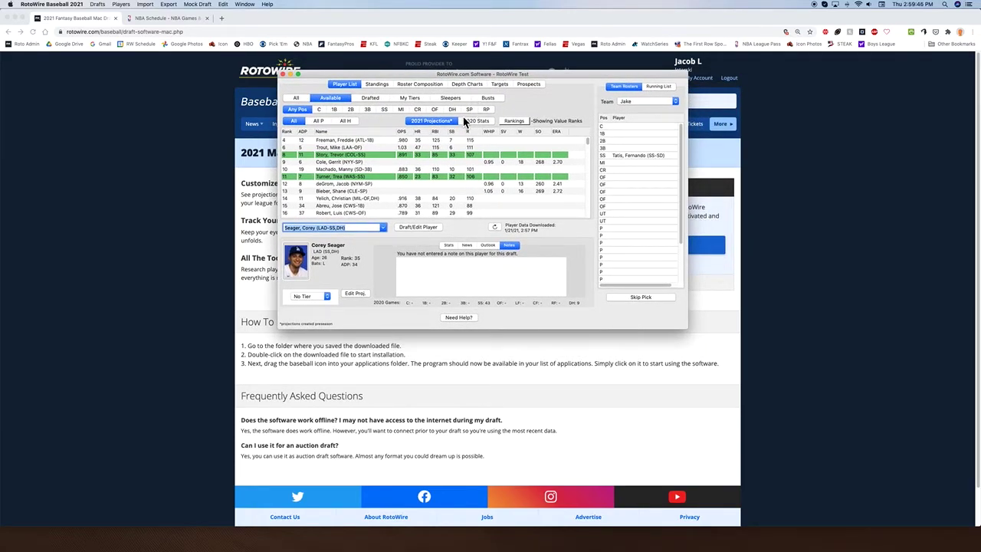
{"action": "left_click", "coordinate": [452, 246]}
{"action": "left_click_drag", "start_coordinate": [434, 80], "coordinate": [428, 76]}
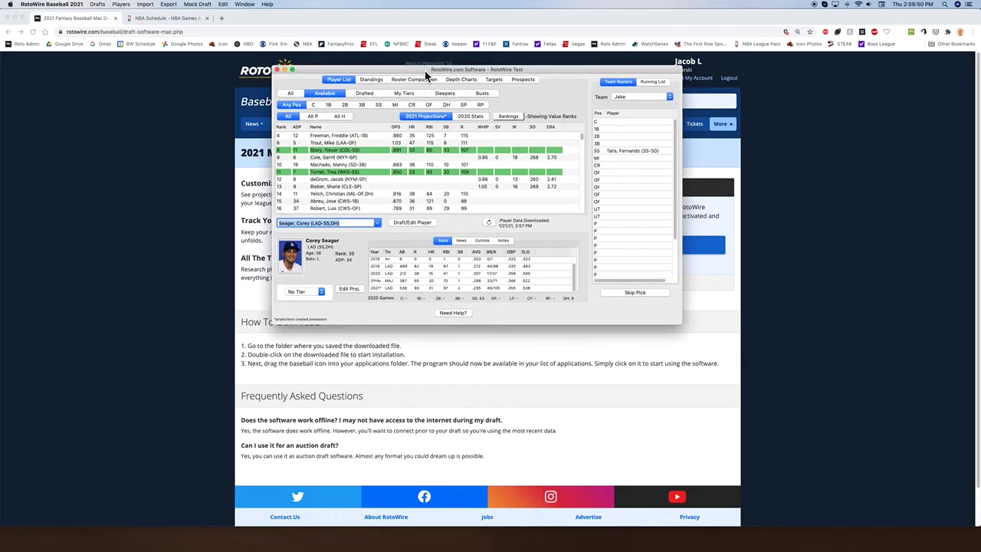
Examine the mock draft's player order options, and view the available players sorted by ADP and by rank
{"action": "left_click", "coordinate": [195, 5]}
{"action": "left_click", "coordinate": [201, 13]}
{"action": "left_click_drag", "start_coordinate": [268, 105], "coordinate": [436, 85]}
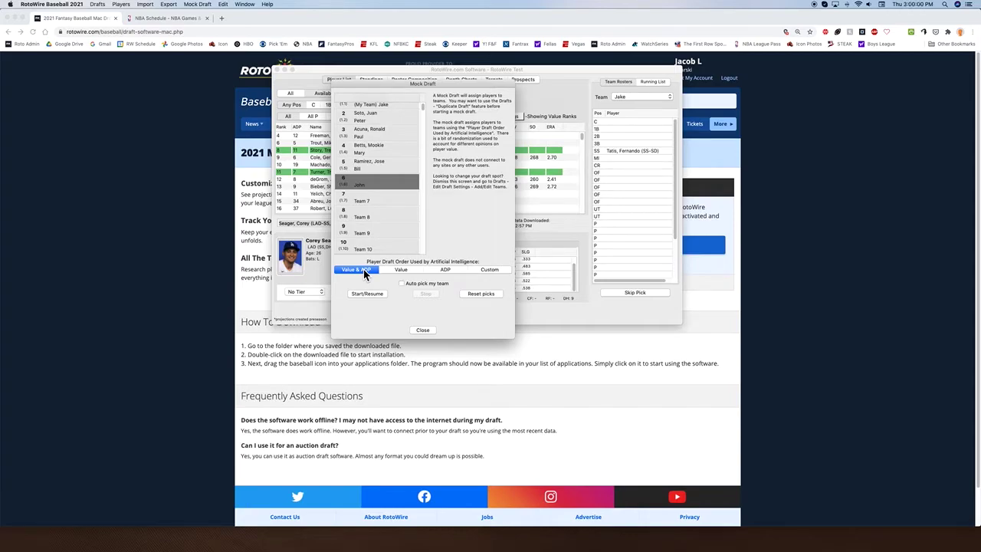
{"action": "left_click", "coordinate": [423, 330]}
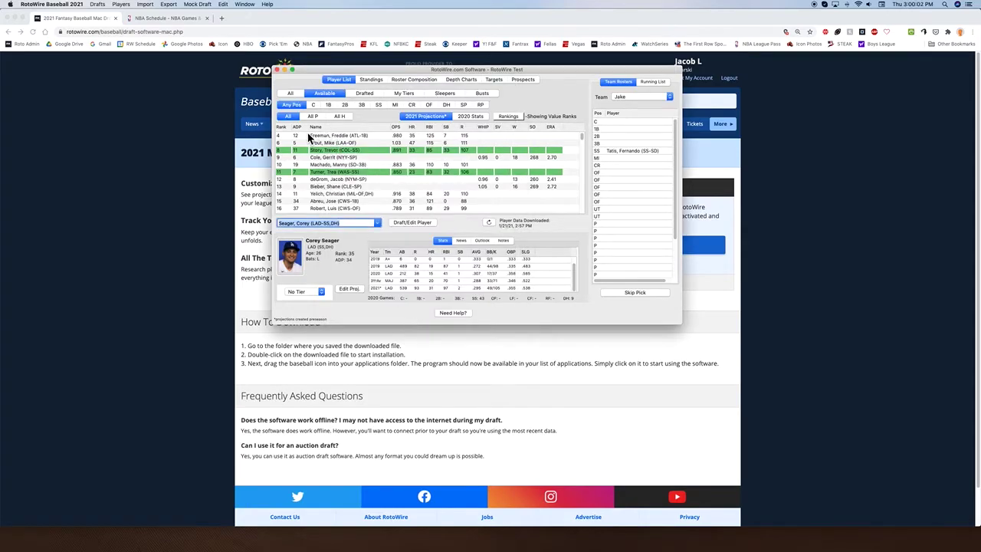
{"action": "left_click", "coordinate": [296, 126]}
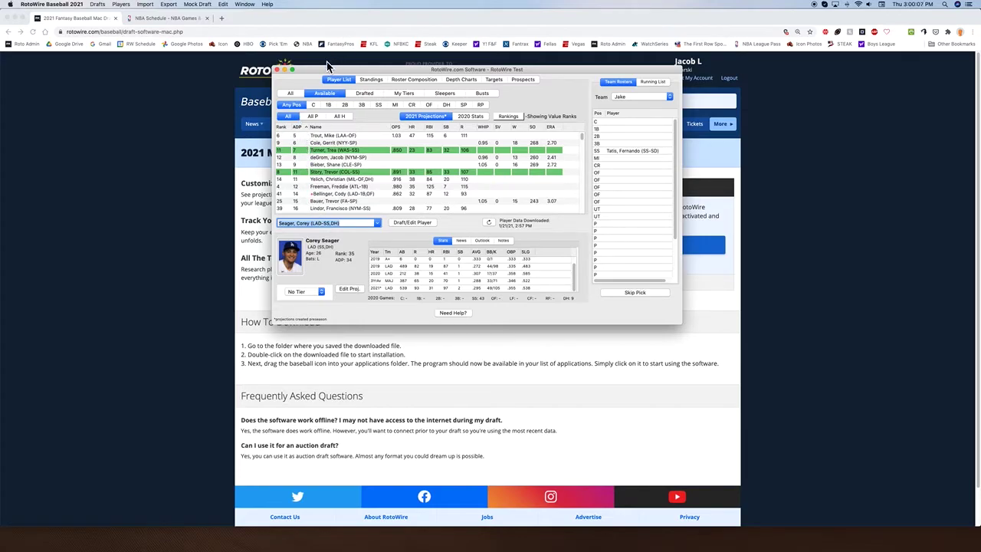
{"action": "left_click", "coordinate": [196, 4]}
{"action": "left_click", "coordinate": [290, 138]}
Run the mock draft with the Value & ADP player order up to the own team's second-round pick
{"action": "left_click", "coordinate": [192, 4]}
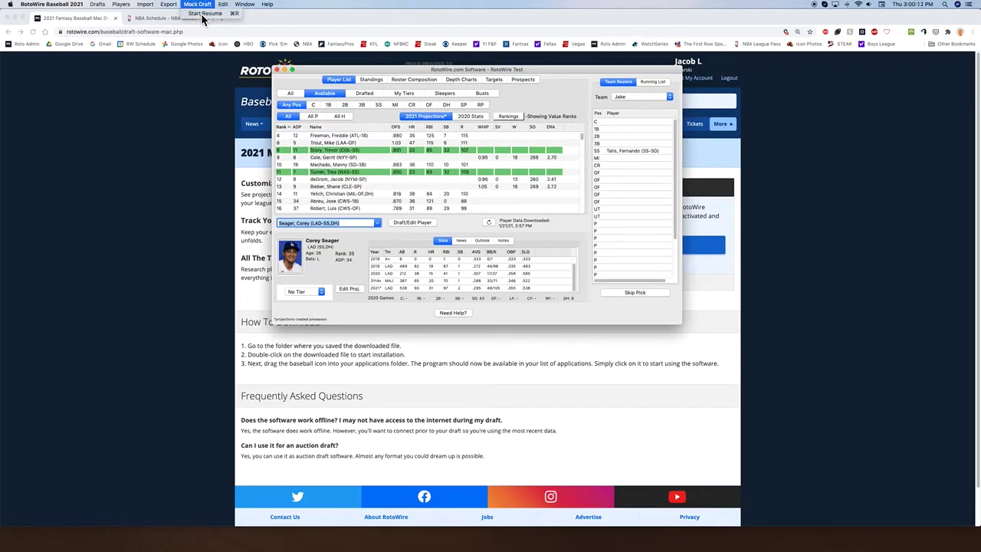
{"action": "left_click", "coordinate": [201, 13]}
{"action": "left_click_drag", "start_coordinate": [279, 107], "coordinate": [383, 46]}
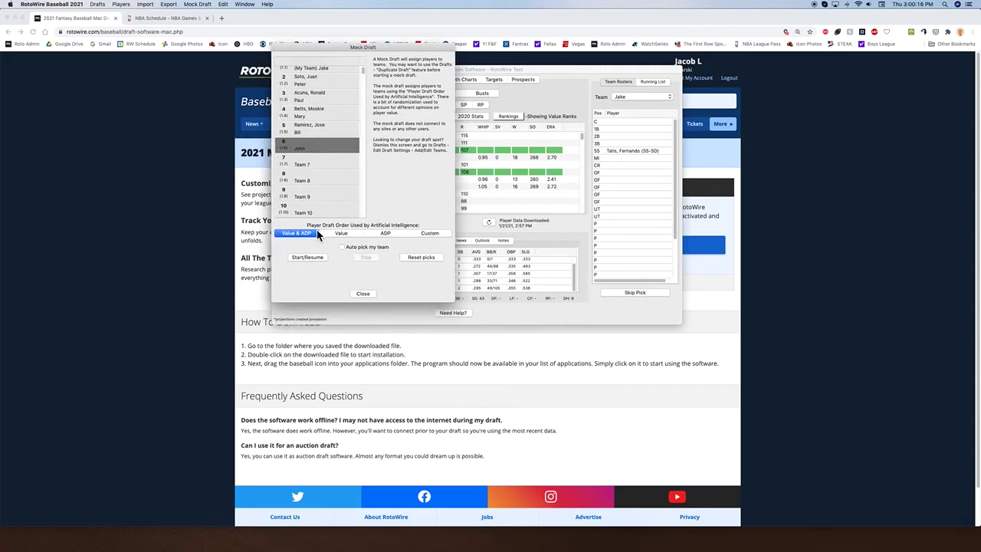
{"action": "left_click", "coordinate": [314, 258]}
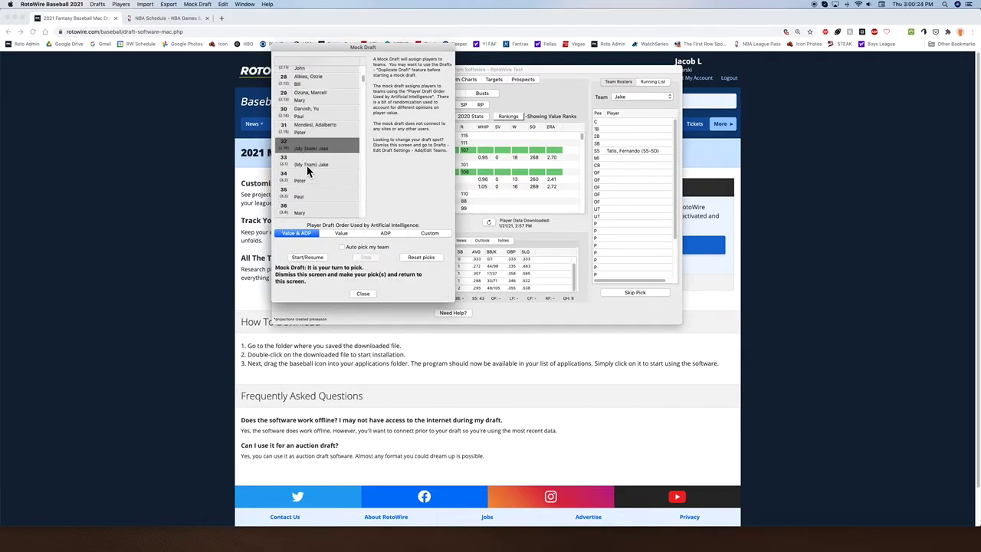
{"action": "left_click", "coordinate": [335, 149]}
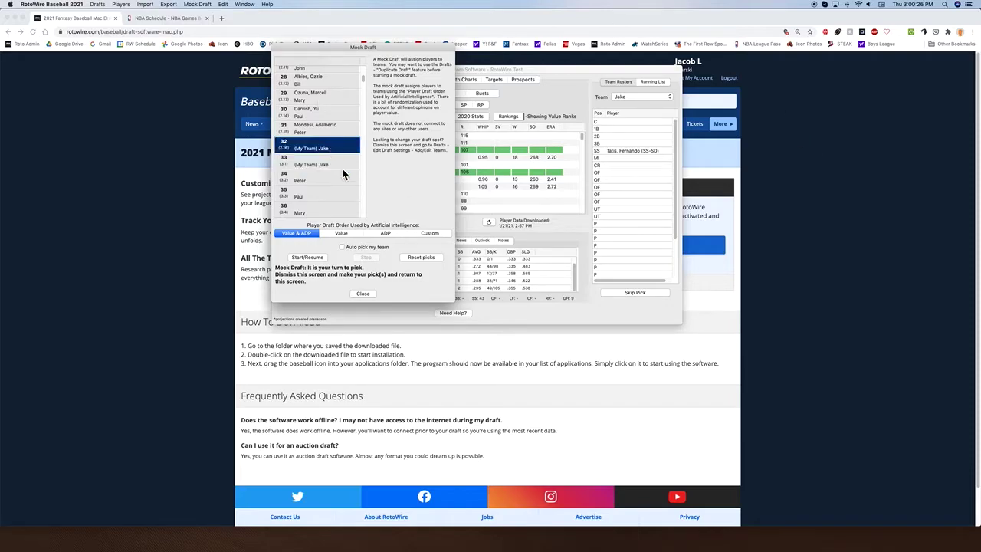
{"action": "key", "text": "Return"}
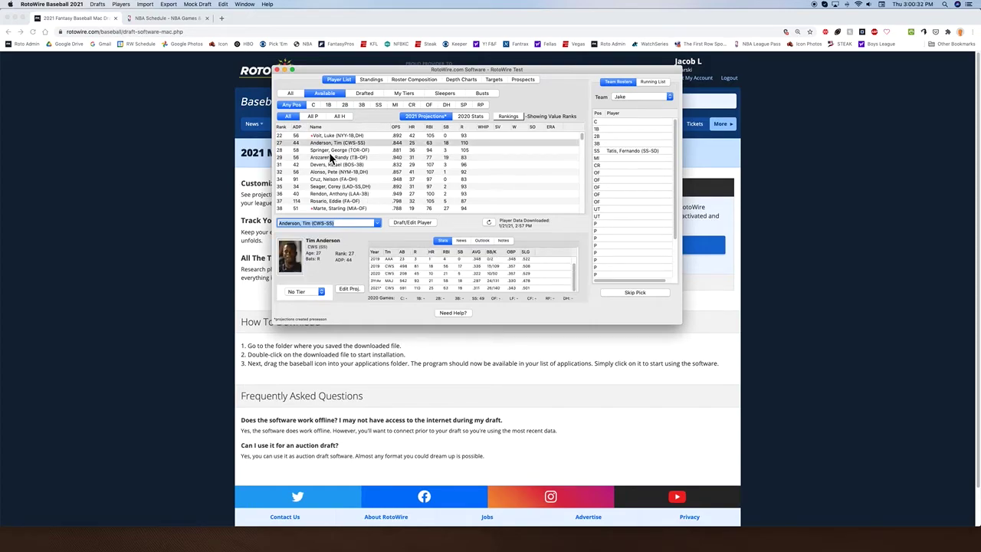
Draft George Springer as an outfielder and Zac Gallen as a pitcher for the own team
{"action": "double_click", "coordinate": [329, 152]}
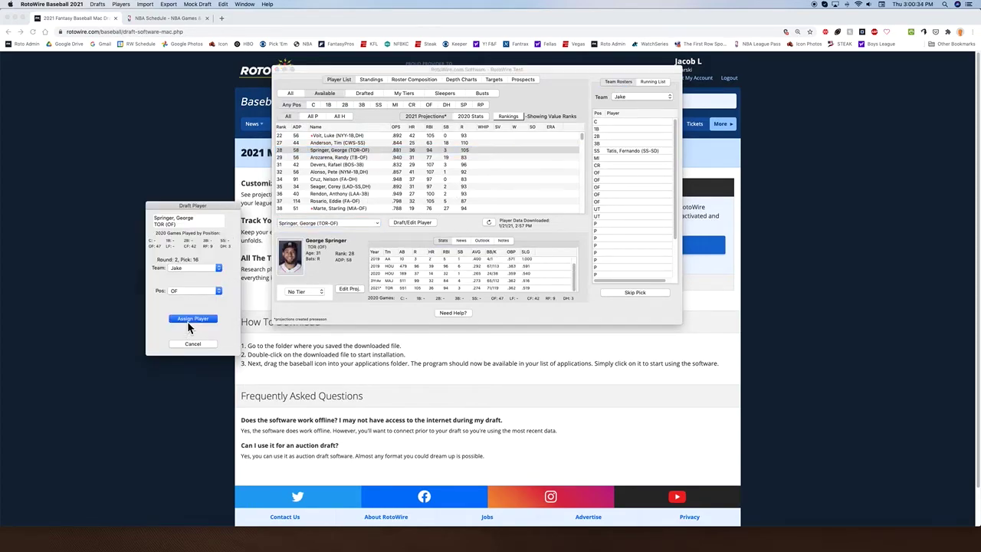
{"action": "left_click", "coordinate": [193, 318]}
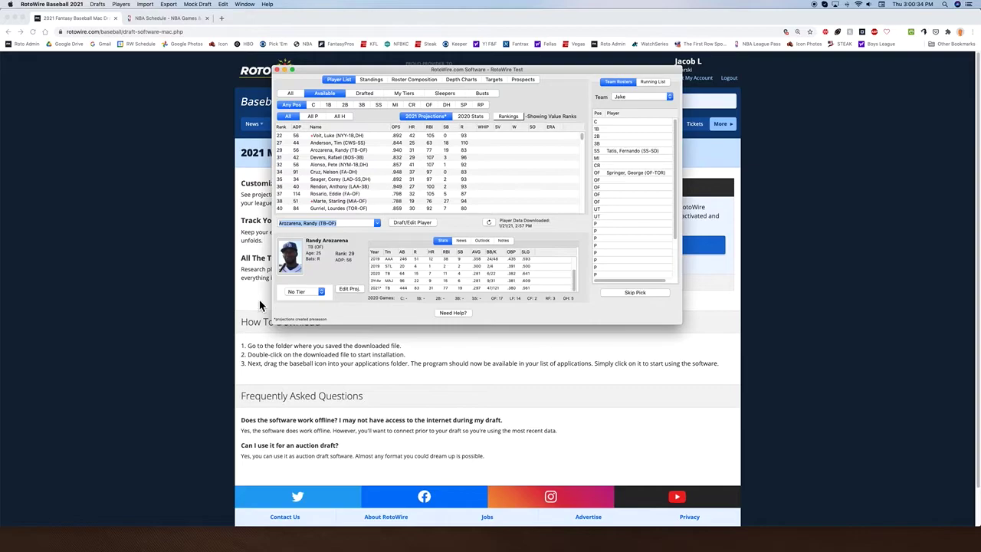
{"action": "left_click", "coordinate": [313, 119]}
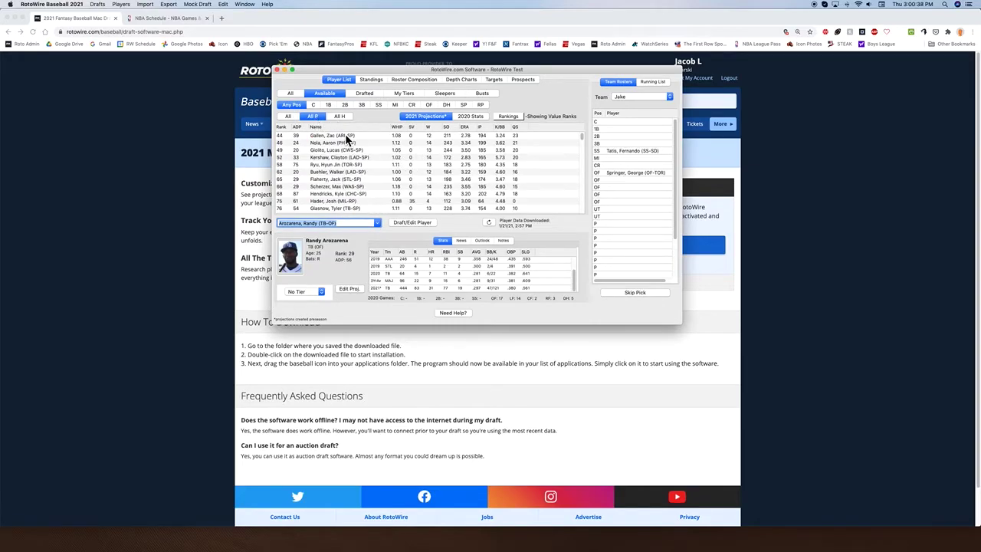
{"action": "double_click", "coordinate": [345, 136]}
{"action": "left_click", "coordinate": [192, 319]}
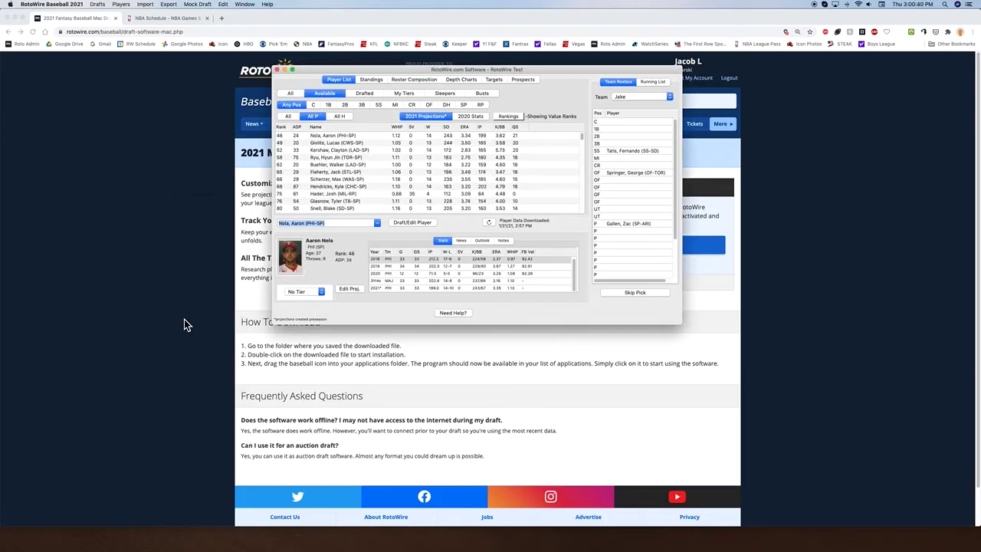
Resume the mock draft up to the own team's fourth-round pick and return to the player list
{"action": "left_click", "coordinate": [197, 4]}
{"action": "left_click", "coordinate": [200, 14]}
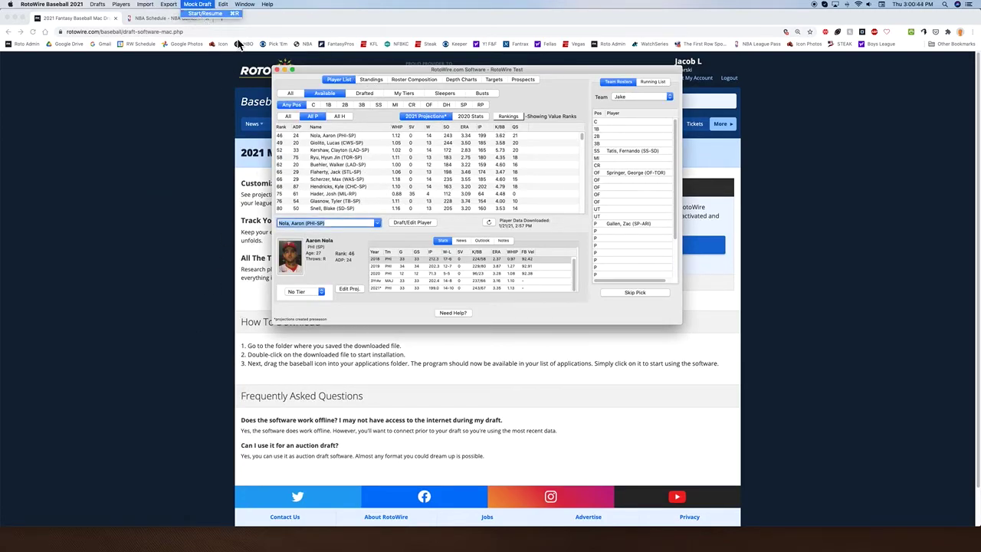
{"action": "left_click", "coordinate": [211, 315]}
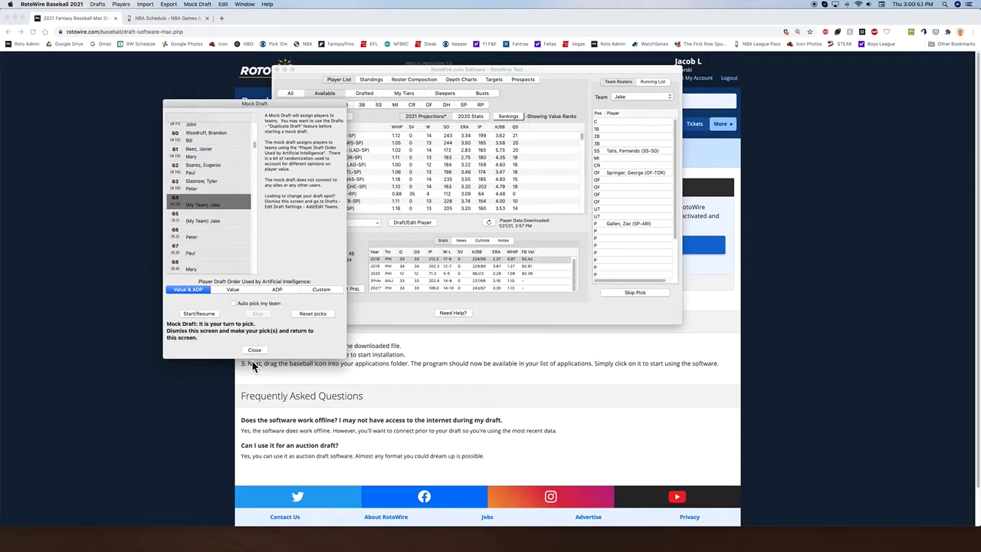
{"action": "left_click", "coordinate": [254, 351]}
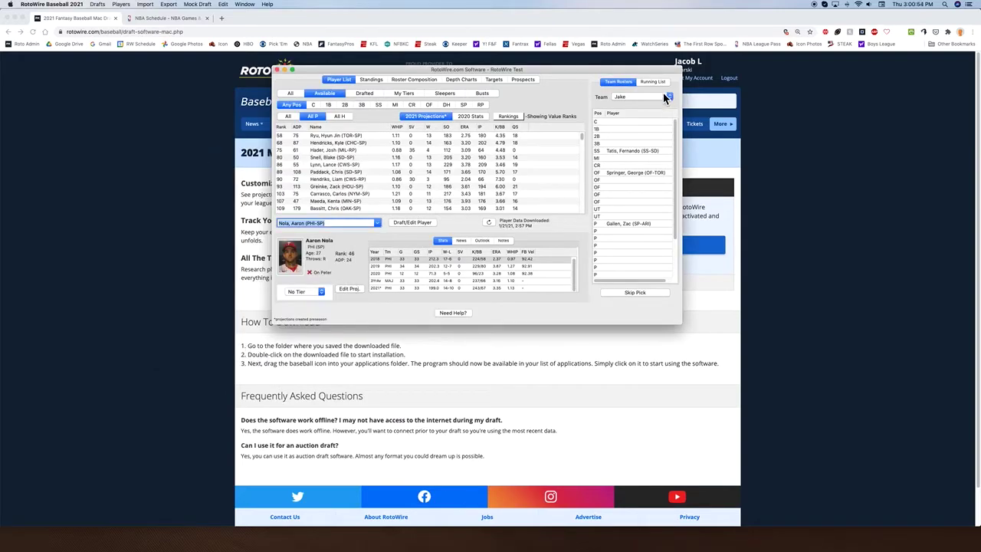
Check the running list of picks and the projected team standings
{"action": "left_click", "coordinate": [656, 82]}
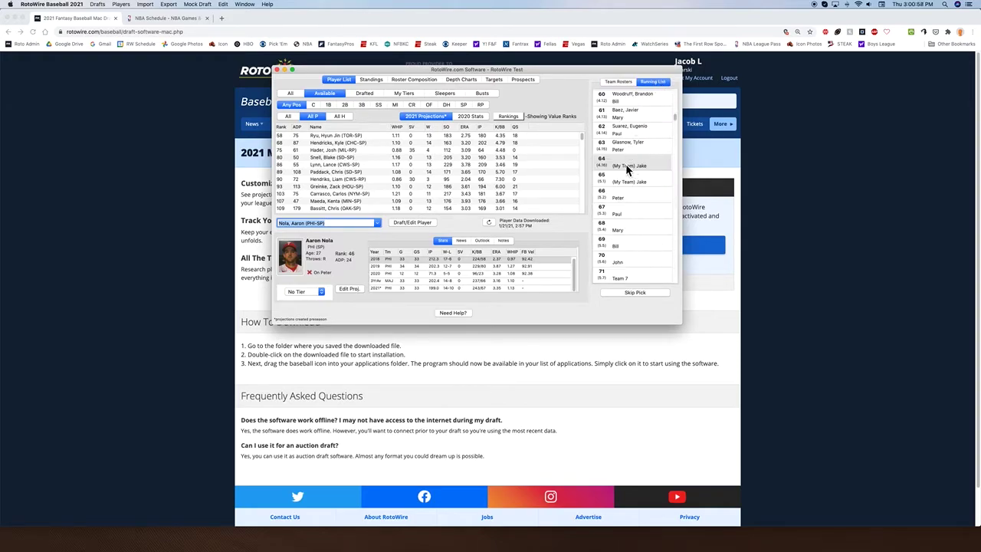
{"action": "left_click", "coordinate": [368, 80]}
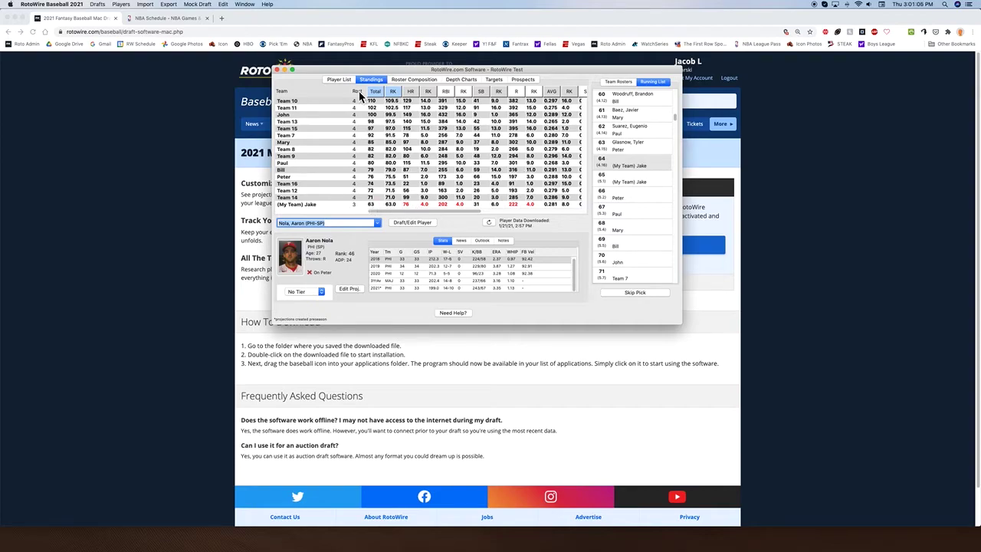
{"action": "left_click", "coordinate": [339, 80]}
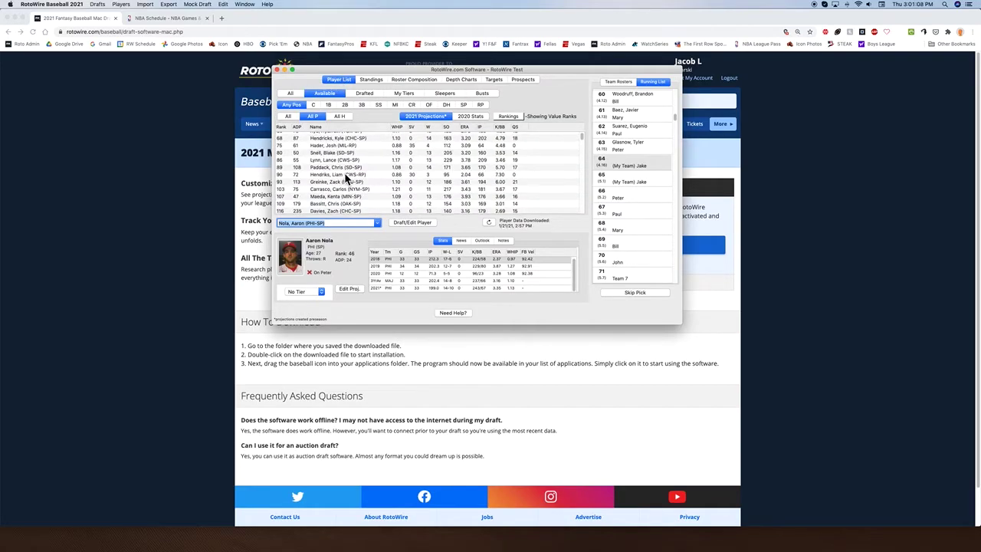
Draft Mike Yastrzemski as an outfielder, and review the hitting and pitching categories in the projected standings
{"action": "left_click", "coordinate": [289, 116]}
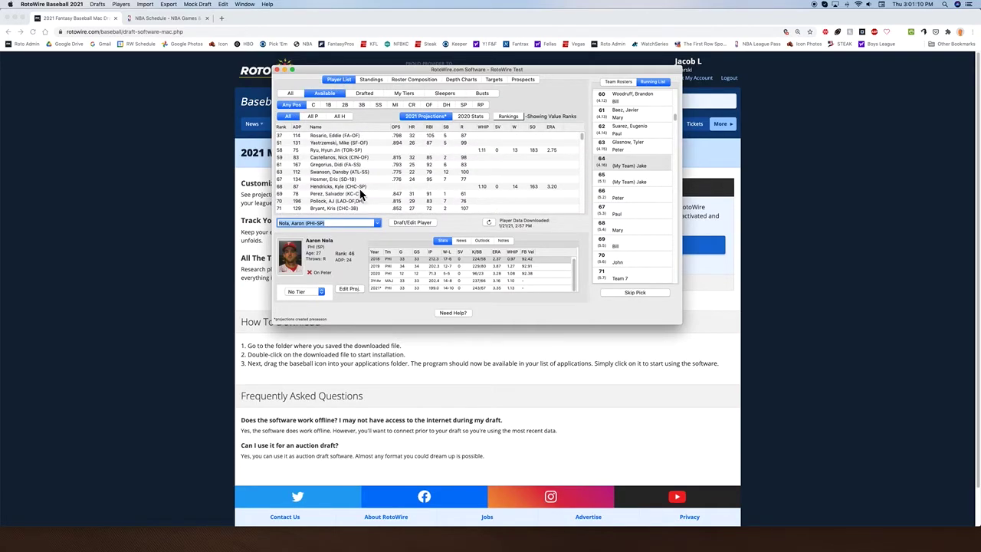
{"action": "double_click", "coordinate": [323, 144]}
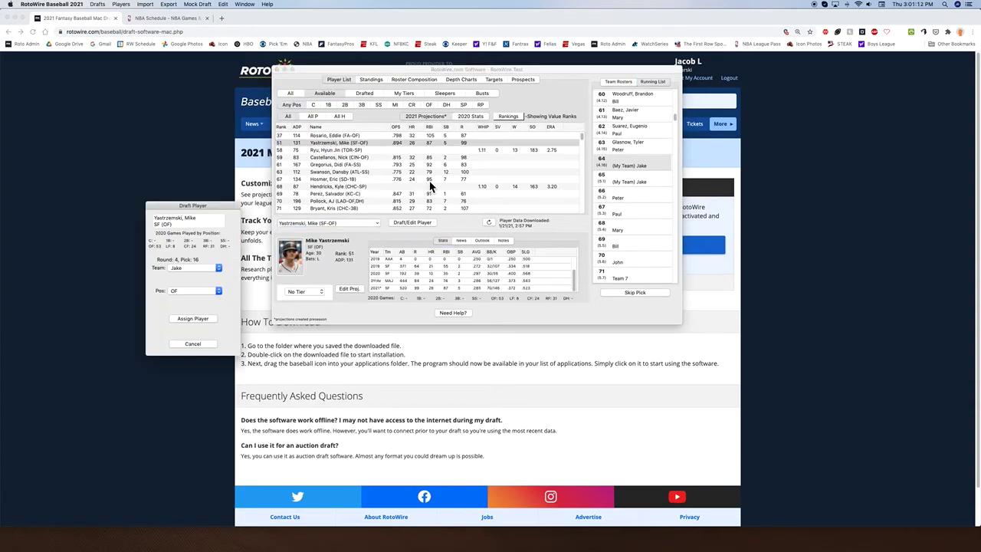
{"action": "left_click", "coordinate": [192, 319]}
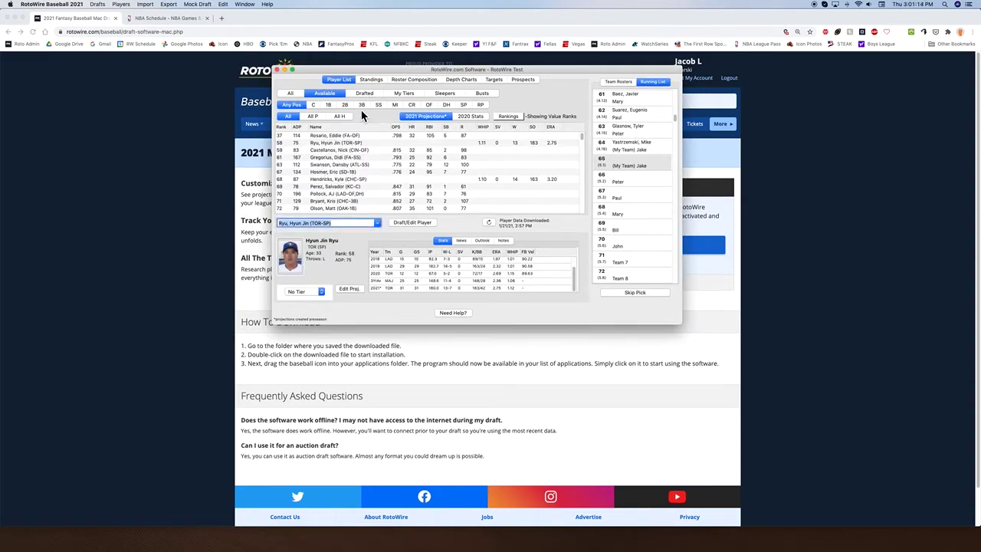
{"action": "left_click", "coordinate": [372, 80]}
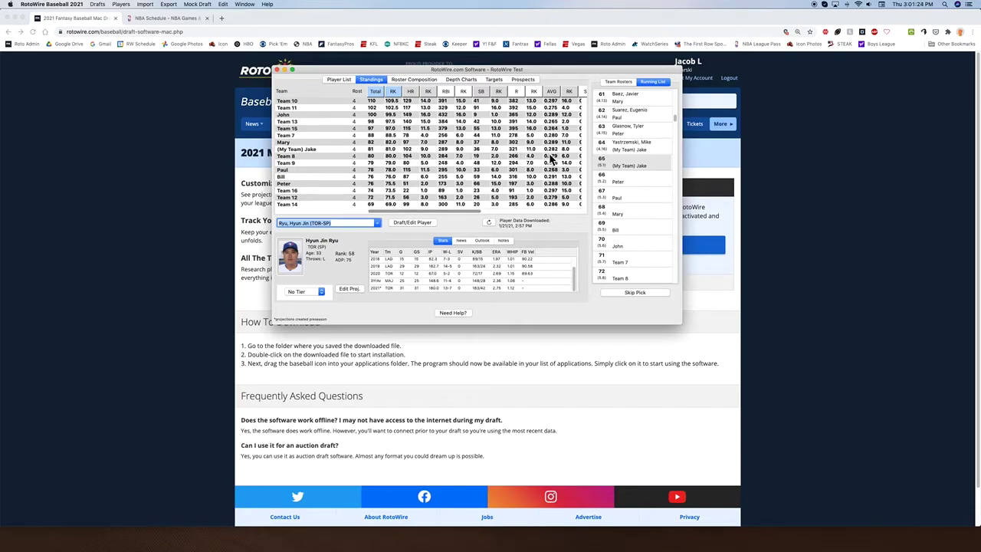
{"action": "left_click_drag", "start_coordinate": [446, 210], "coordinate": [548, 219]}
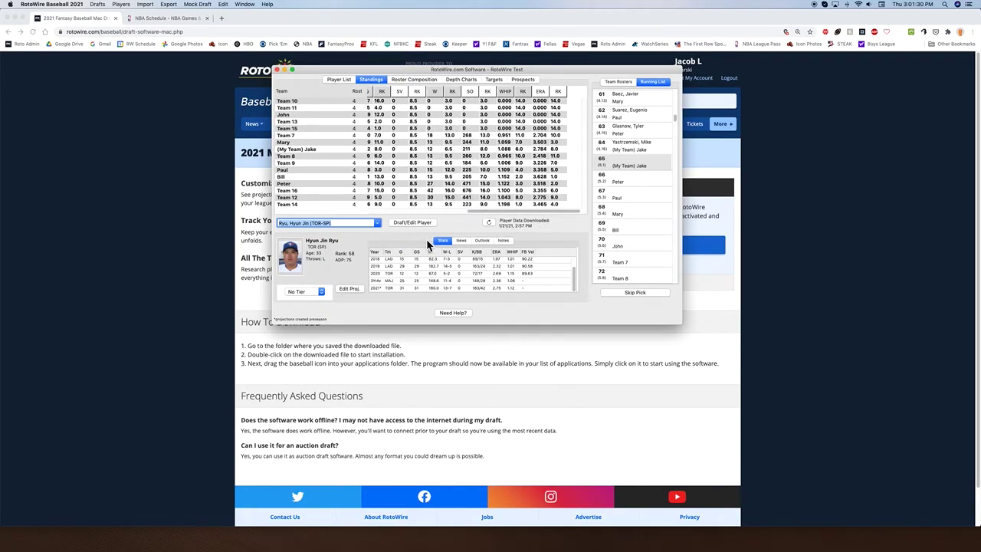
Sort all available players by projected saves and draft Josh Hader as a pitcher
{"action": "left_click", "coordinate": [341, 79]}
{"action": "left_click", "coordinate": [313, 118]}
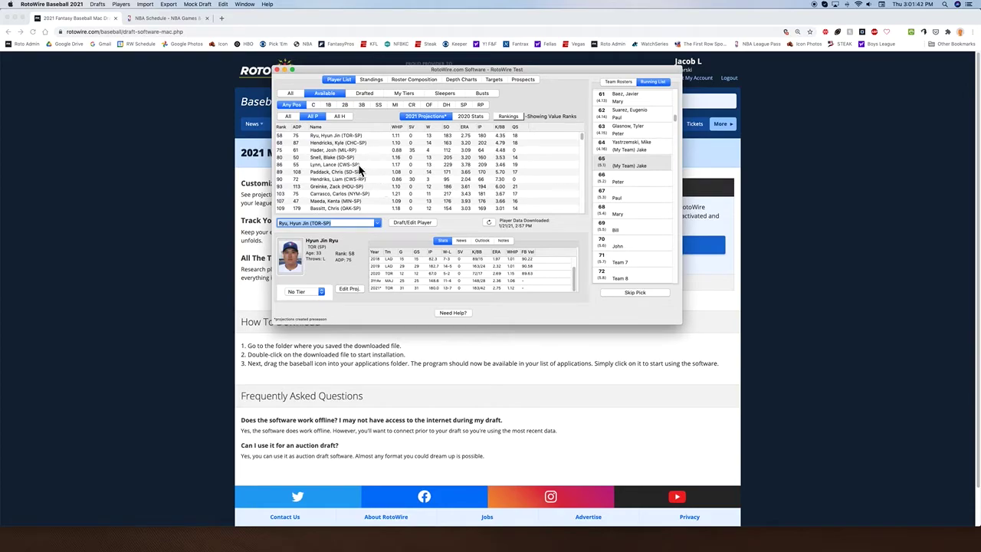
{"action": "left_click", "coordinate": [288, 116]}
{"action": "left_click", "coordinate": [502, 128]}
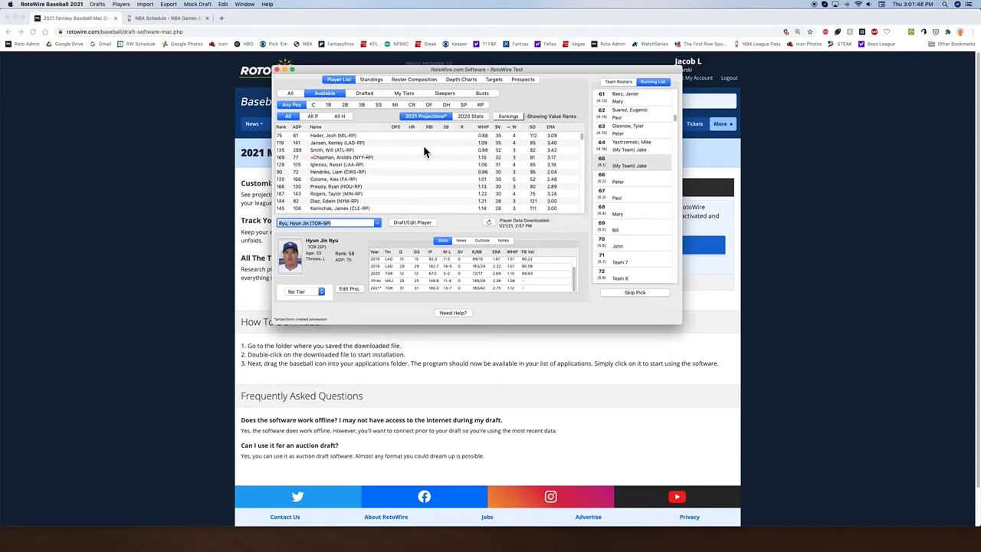
{"action": "double_click", "coordinate": [349, 137]}
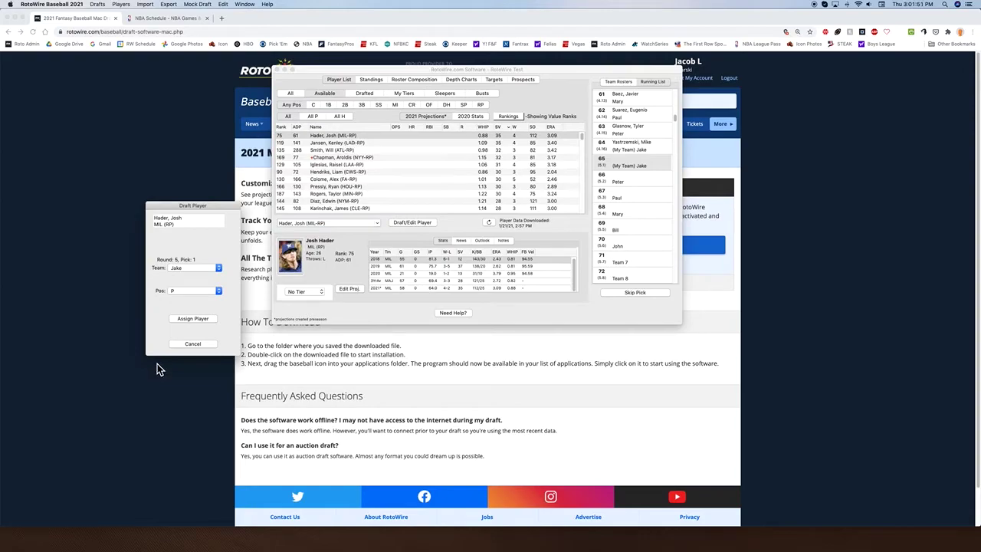
{"action": "left_click", "coordinate": [195, 318]}
Continue the mock draft up to the own team's sixth-round pick and close the mock draft window
{"action": "left_click", "coordinate": [196, 5]}
{"action": "left_click", "coordinate": [205, 13]}
{"action": "left_click", "coordinate": [198, 317]}
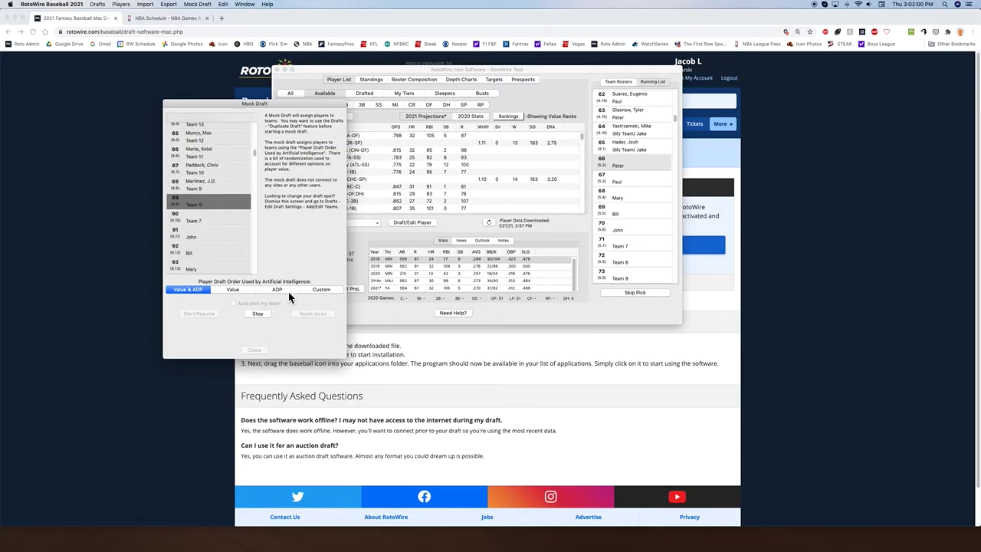
{"action": "left_click", "coordinate": [255, 350]}
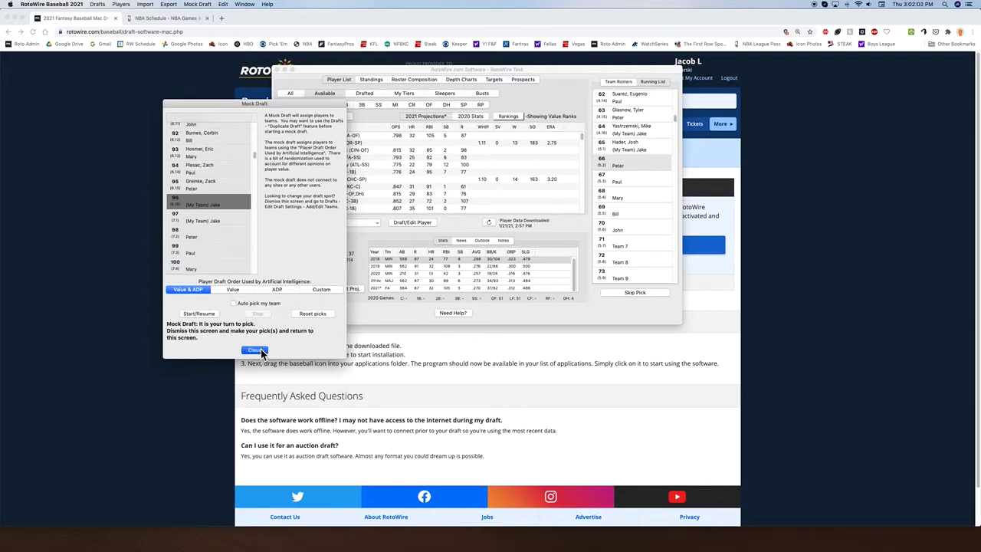
Create a new draft based on the Custom default draft
{"action": "left_click_drag", "start_coordinate": [405, 74], "coordinate": [387, 69]}
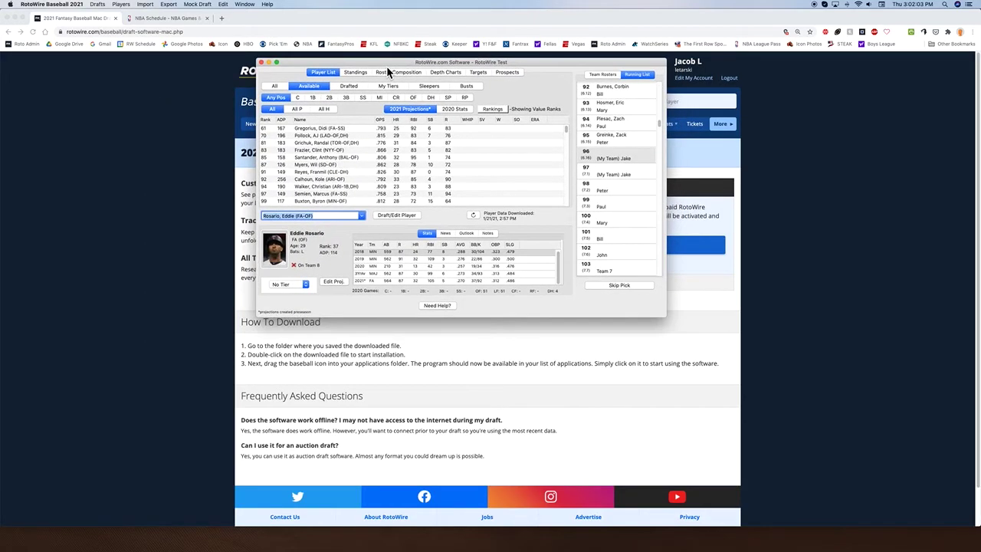
{"action": "left_click", "coordinate": [197, 5]}
{"action": "left_click", "coordinate": [102, 6]}
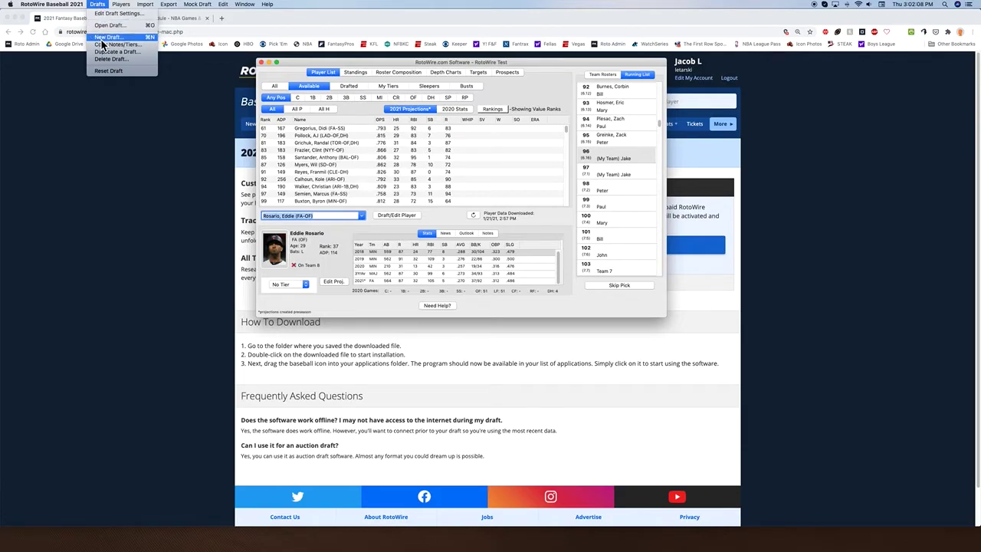
{"action": "left_click", "coordinate": [104, 37]}
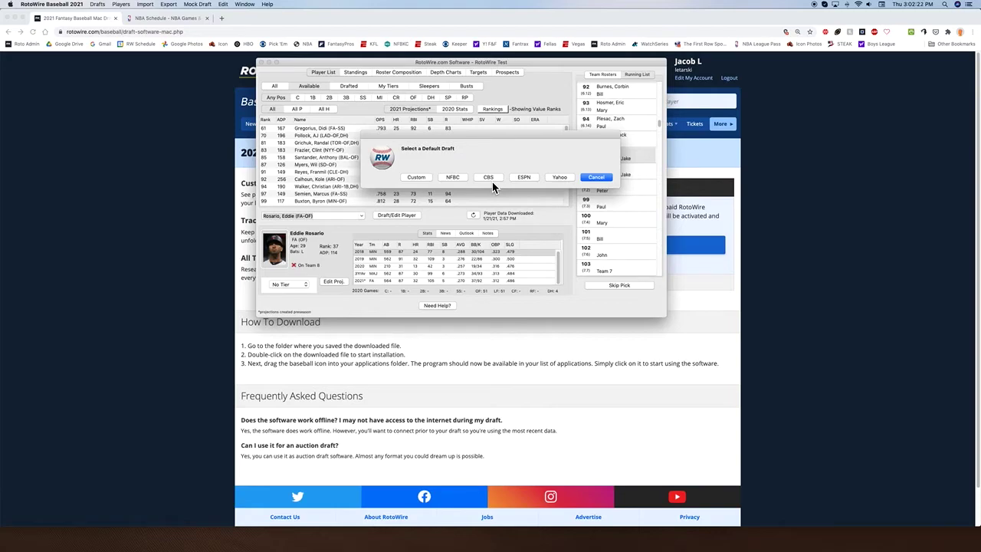
{"action": "left_click", "coordinate": [421, 177]}
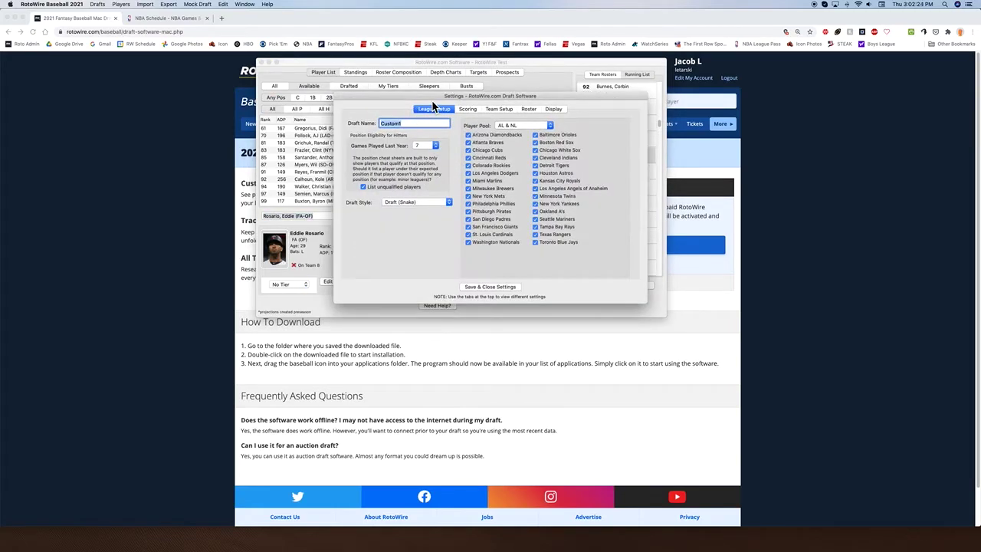
Set the draft style to Auction with a minimum bid of 1, and enable buying reserves
{"action": "left_click", "coordinate": [422, 204]}
{"action": "left_click", "coordinate": [399, 230]}
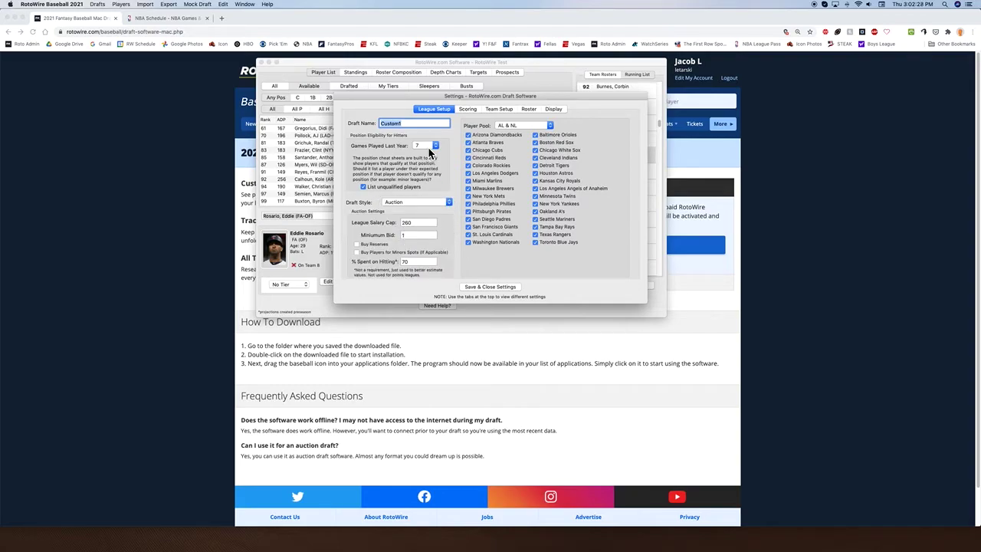
{"action": "left_click", "coordinate": [421, 236]}
{"action": "type", "text": "1"}
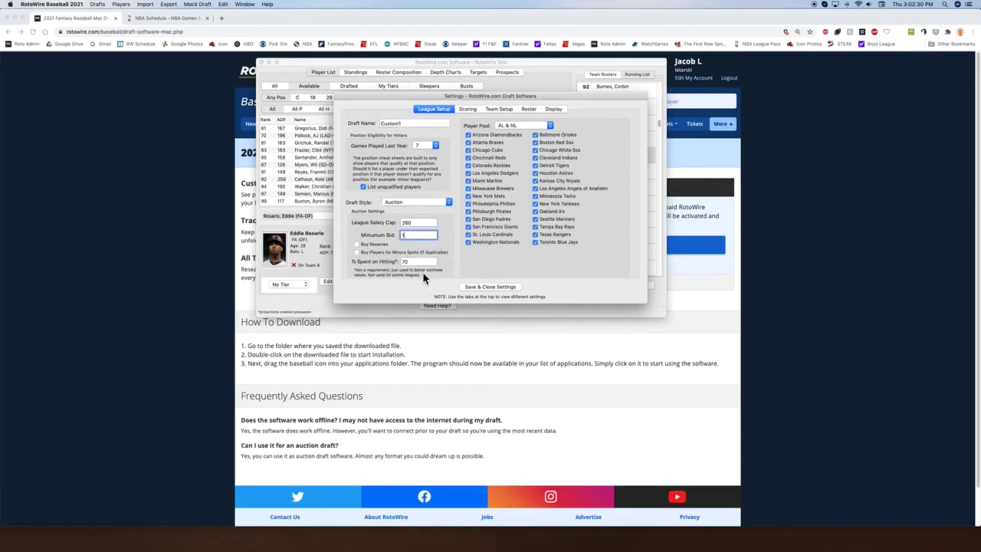
{"action": "left_click", "coordinate": [427, 264]}
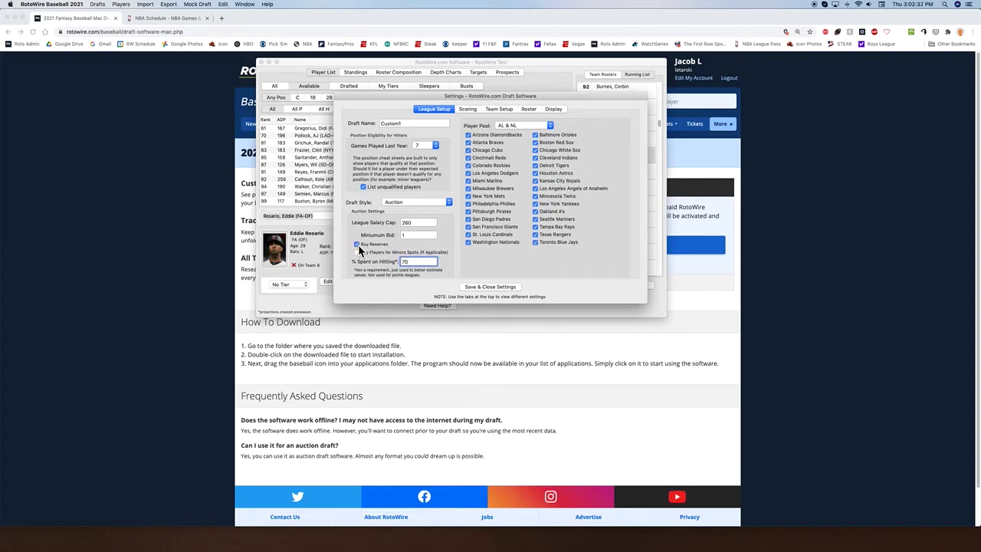
Review the scoring categories, and add teams to the league until it has 16
{"action": "left_click", "coordinate": [469, 111]}
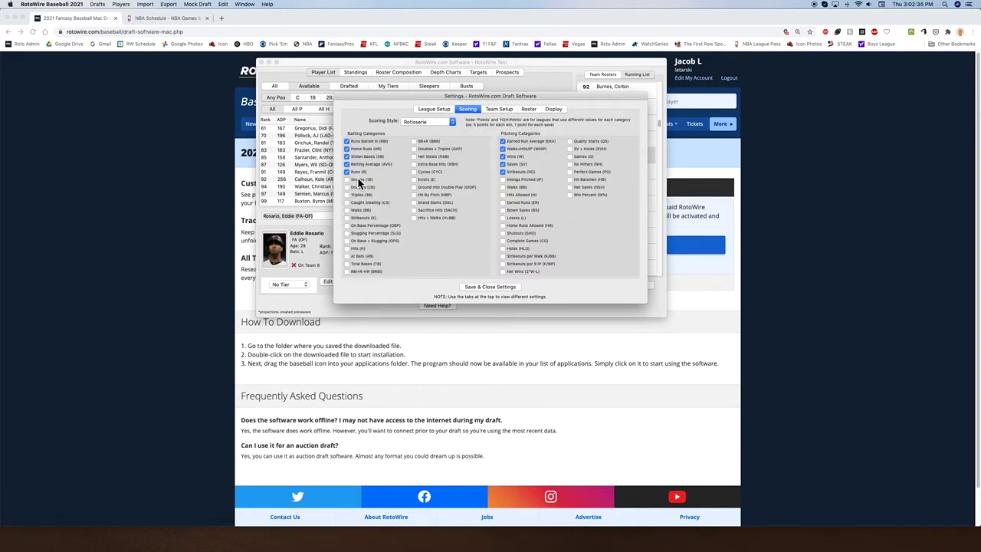
{"action": "left_click", "coordinate": [499, 109]}
{"action": "left_click", "coordinate": [496, 243]}
{"action": "left_click", "coordinate": [495, 242]}
{"action": "left_click", "coordinate": [495, 242]}
{"action": "left_click", "coordinate": [495, 242]}
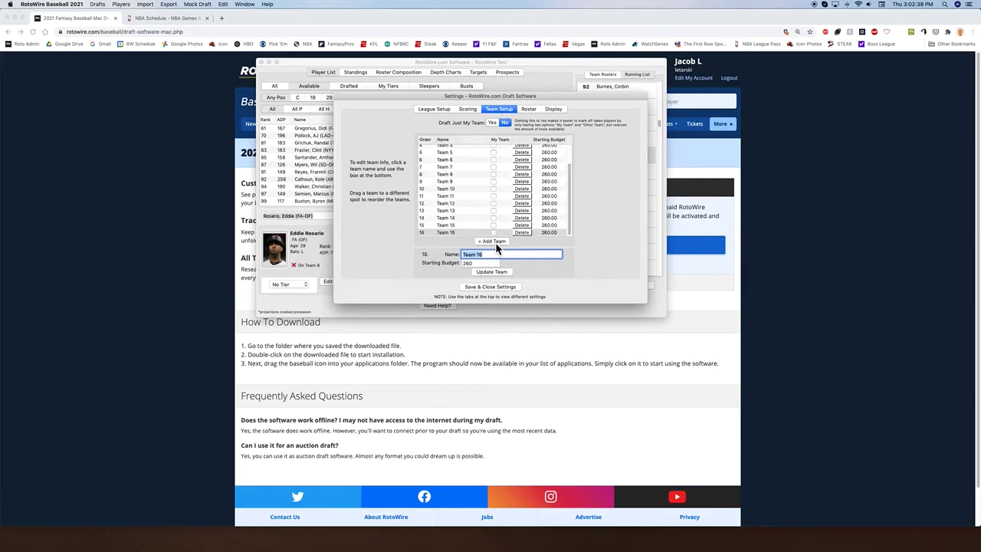
Set the roster to 6 reserve spots, and save the draft settings
{"action": "left_click", "coordinate": [529, 109]}
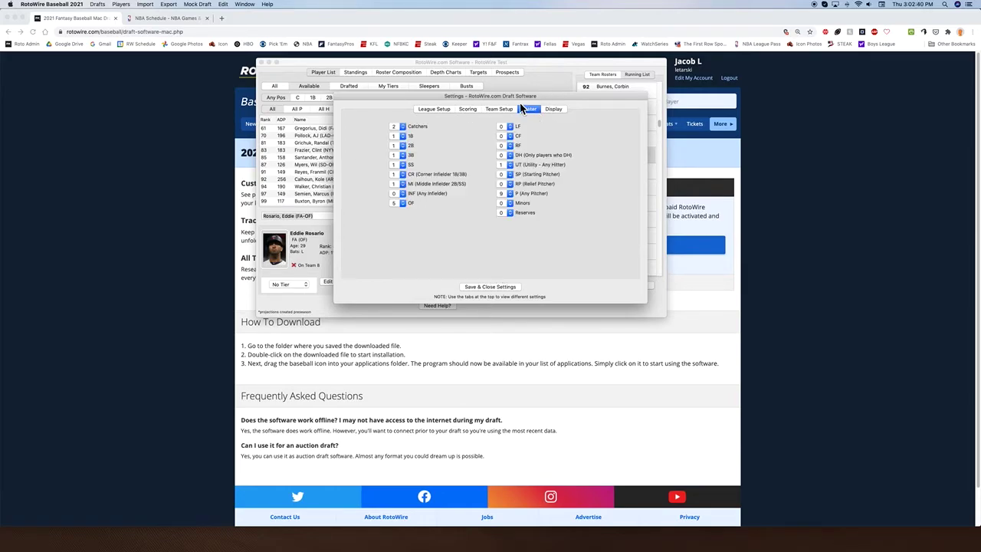
{"action": "left_click", "coordinate": [508, 212]}
{"action": "key", "text": "Return"}
{"action": "left_click", "coordinate": [494, 289]}
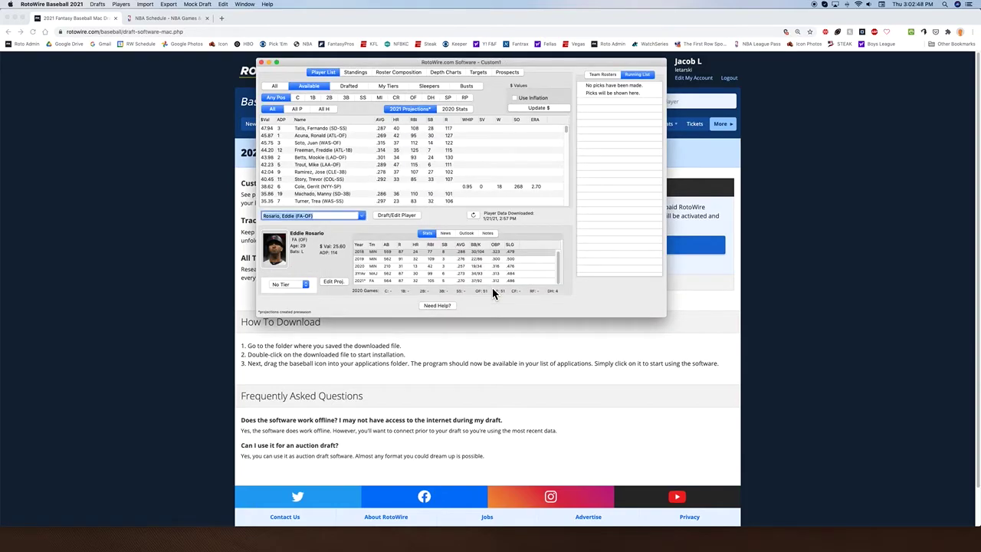
Check the team rosters and running list, and assign Fernando Tatis to Team 1 at shortstop for a bid of 50
{"action": "left_click", "coordinate": [607, 75]}
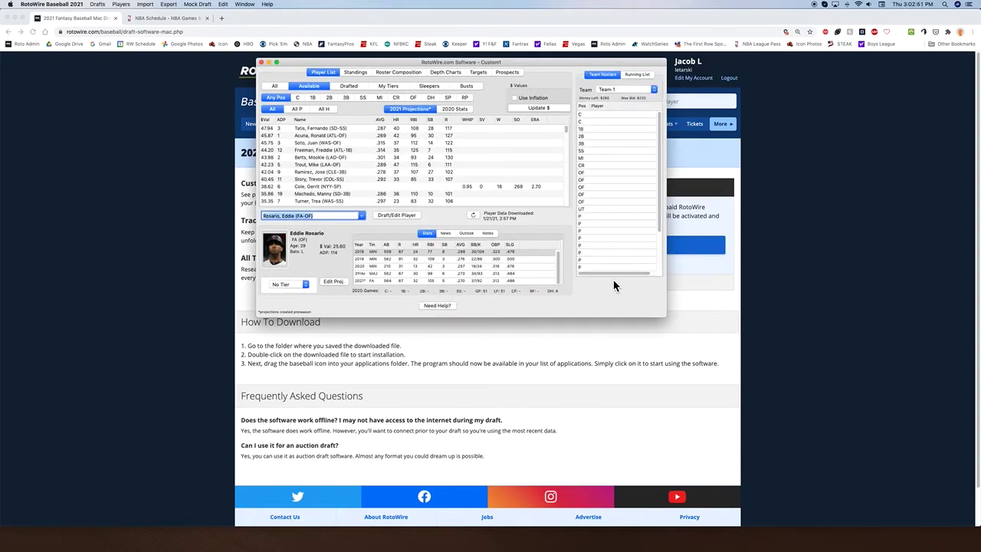
{"action": "left_click", "coordinate": [639, 75]}
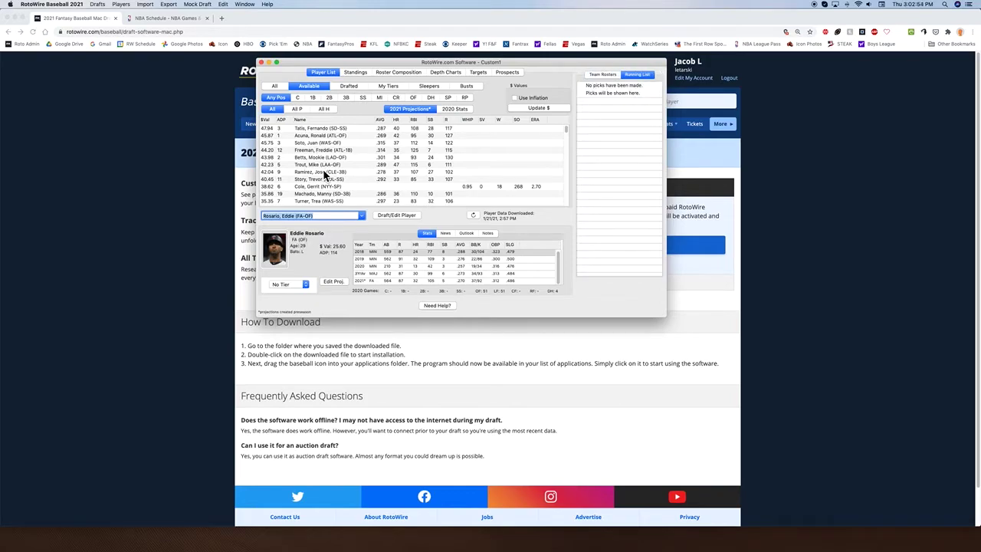
{"action": "double_click", "coordinate": [328, 128]}
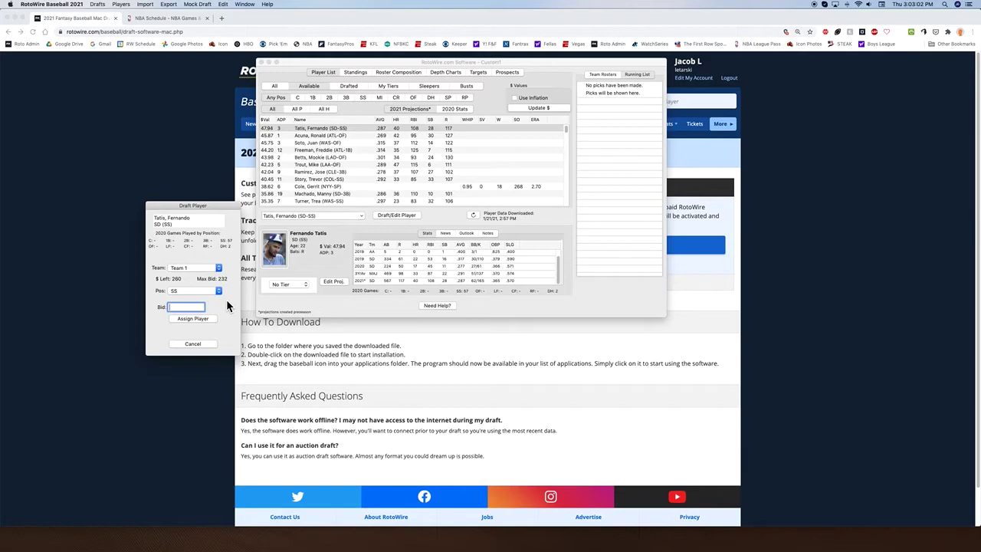
{"action": "type", "text": "50"}
{"action": "left_click", "coordinate": [183, 319]}
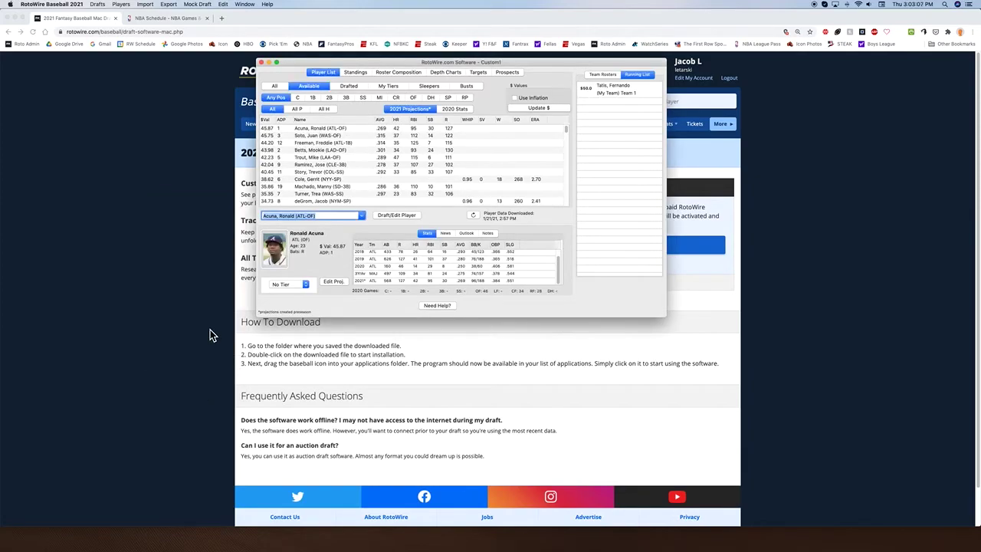
Show the Team 1 roster, and assign Ronald Acuna to that team as an outfielder for a bid of 45
{"action": "left_click", "coordinate": [602, 75]}
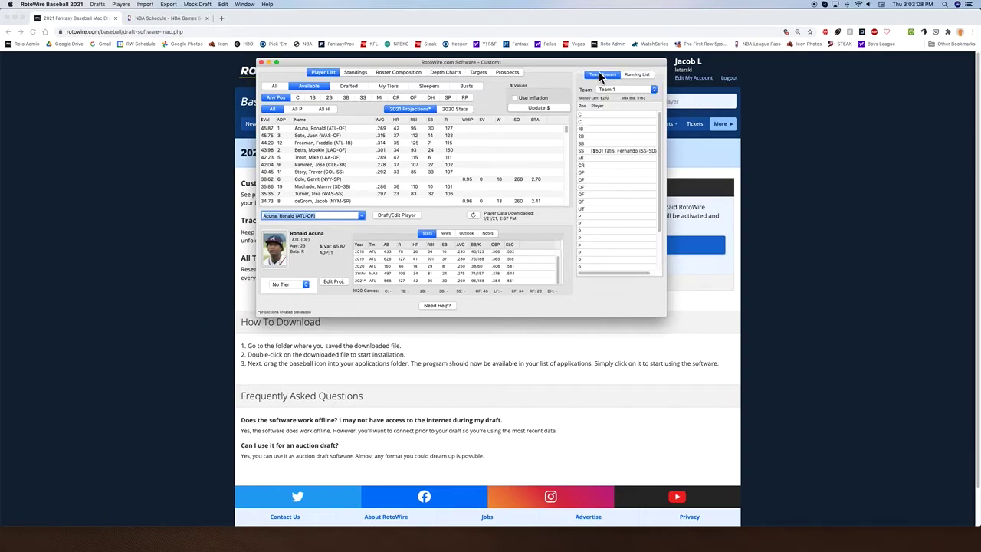
{"action": "double_click", "coordinate": [329, 128]}
{"action": "type", "text": "45"}
{"action": "left_click", "coordinate": [193, 318]}
Assign Juan Soto to Team 7 as an outfielder for a bid of 60
{"action": "double_click", "coordinate": [317, 129]}
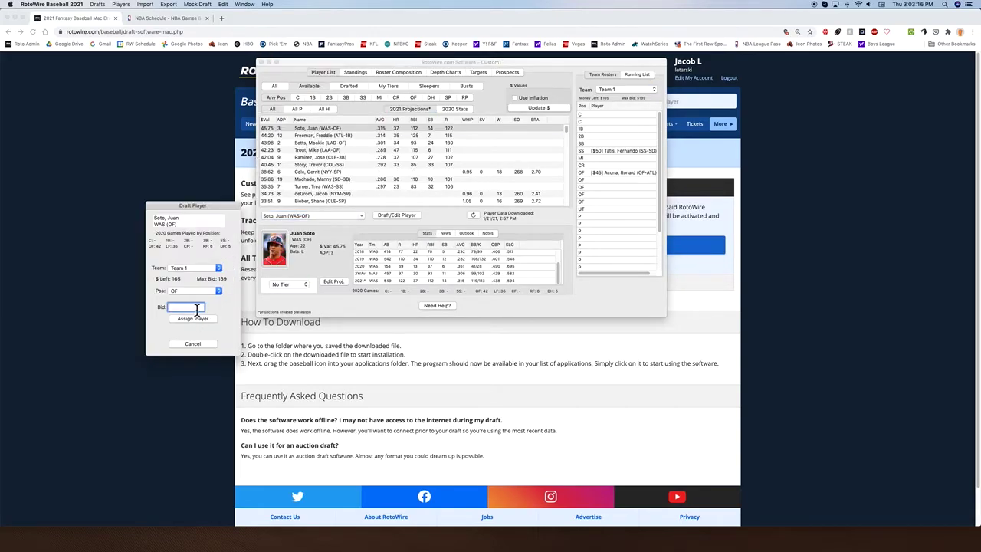
{"action": "left_click", "coordinate": [205, 270]}
{"action": "left_click", "coordinate": [196, 310]}
{"action": "type", "text": "60"}
{"action": "left_click", "coordinate": [189, 320]}
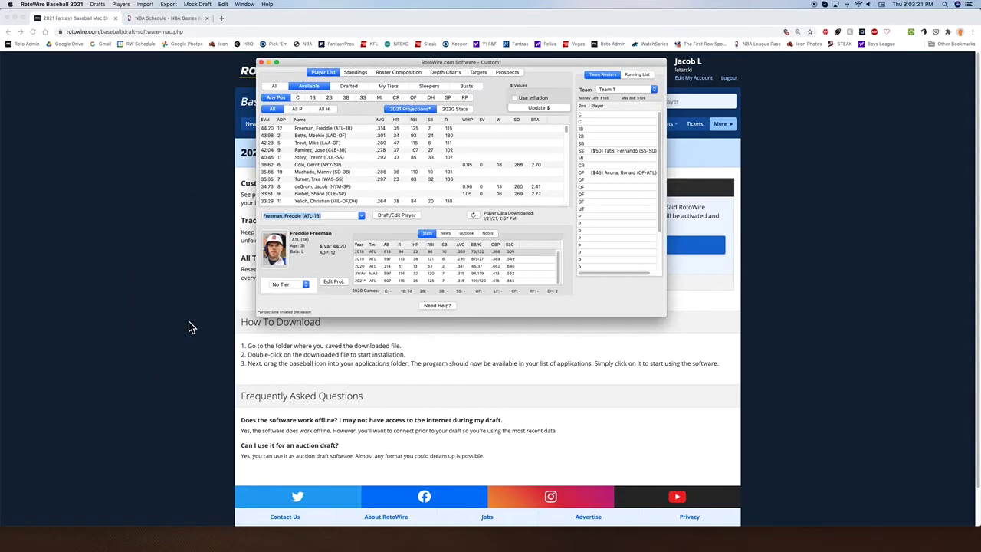
Turn on inflation for the dollar values, and update the values of the available players
{"action": "left_click", "coordinate": [392, 157]}
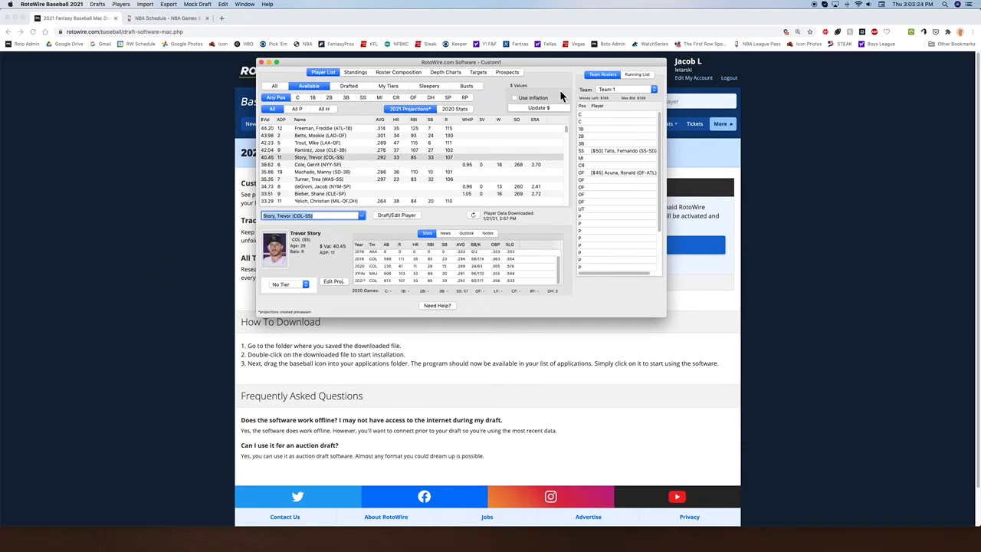
{"action": "left_click", "coordinate": [516, 98]}
{"action": "left_click", "coordinate": [549, 105]}
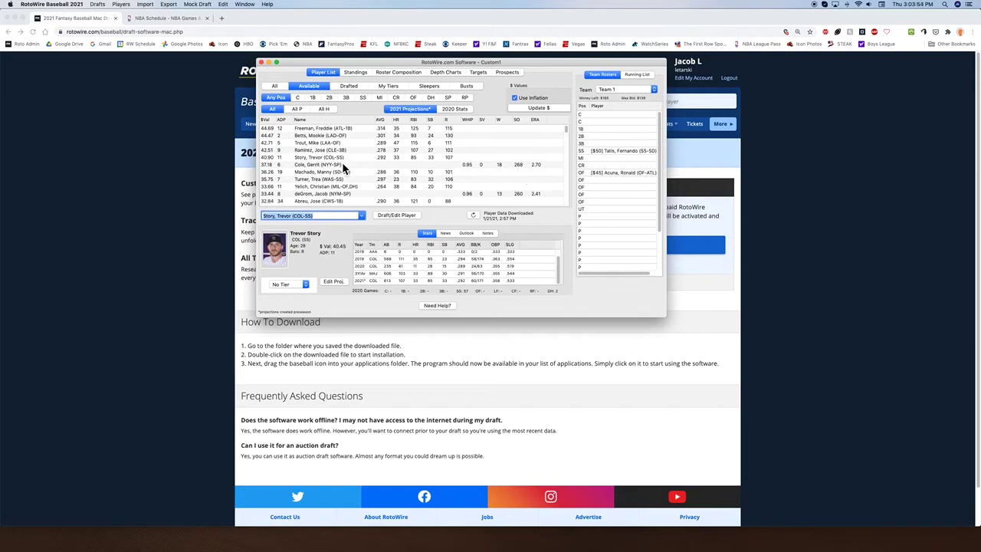
Customize Christian Yelich's projections to 45 home runs and 40 stolen bases, and save them
{"action": "left_click", "coordinate": [337, 188]}
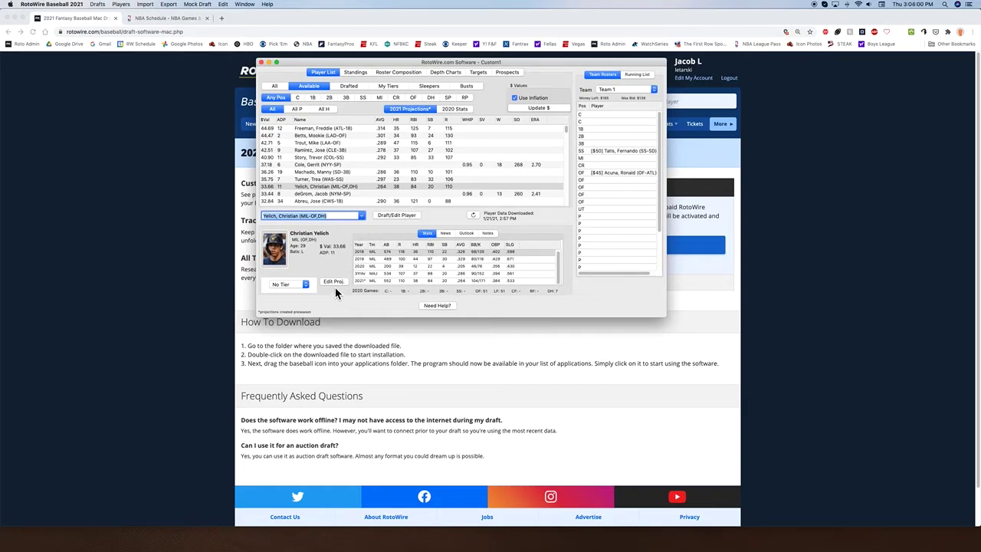
{"action": "left_click", "coordinate": [313, 187]}
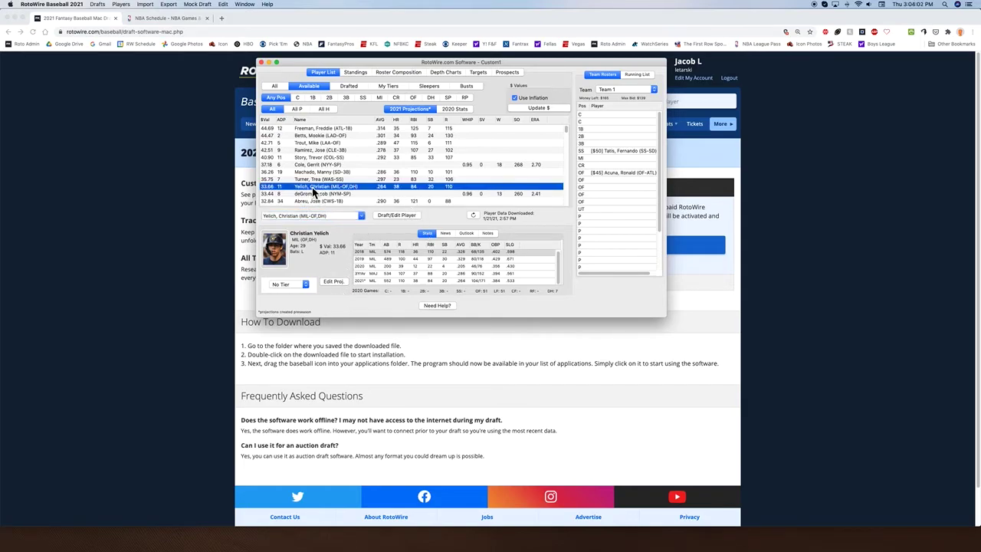
{"action": "left_click", "coordinate": [333, 282]}
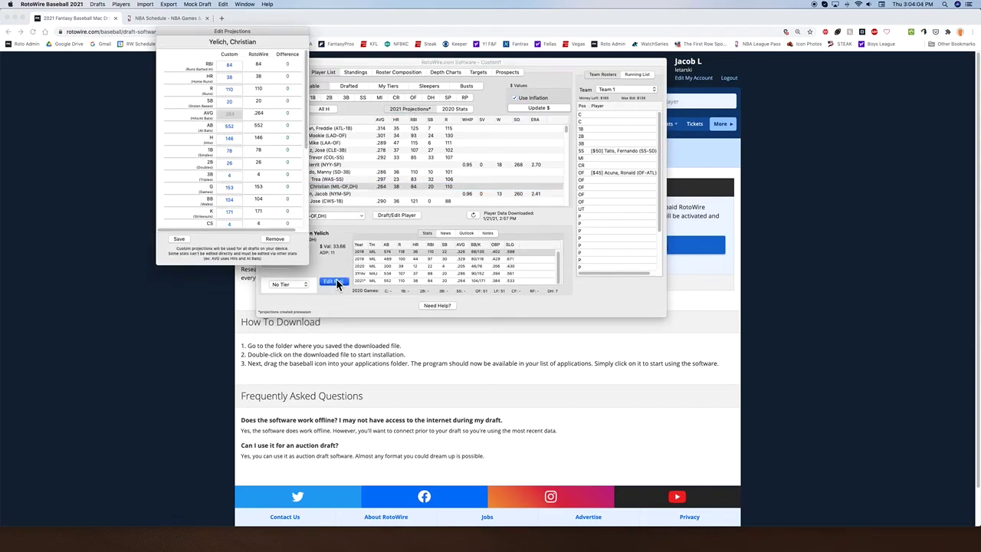
{"action": "double_click", "coordinate": [235, 78]}
{"action": "double_click", "coordinate": [238, 79]}
{"action": "type", "text": "45"}
{"action": "double_click", "coordinate": [234, 103]}
{"action": "type", "text": "40"}
{"action": "left_click_drag", "start_coordinate": [239, 33], "coordinate": [515, 64]}
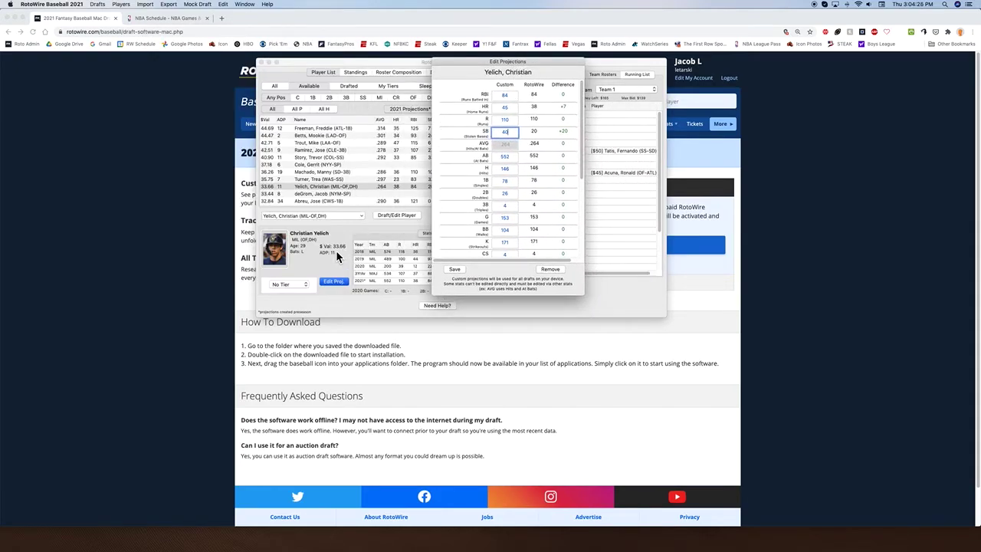
{"action": "left_click", "coordinate": [453, 270]}
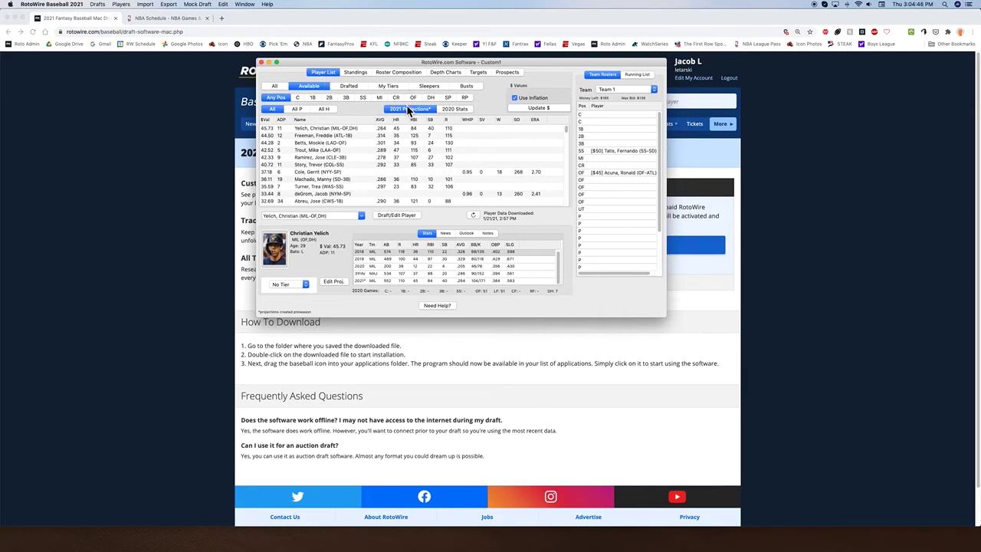
Review the projected standings, roster composition and depth charts, and return to the player list
{"action": "left_click", "coordinate": [359, 73]}
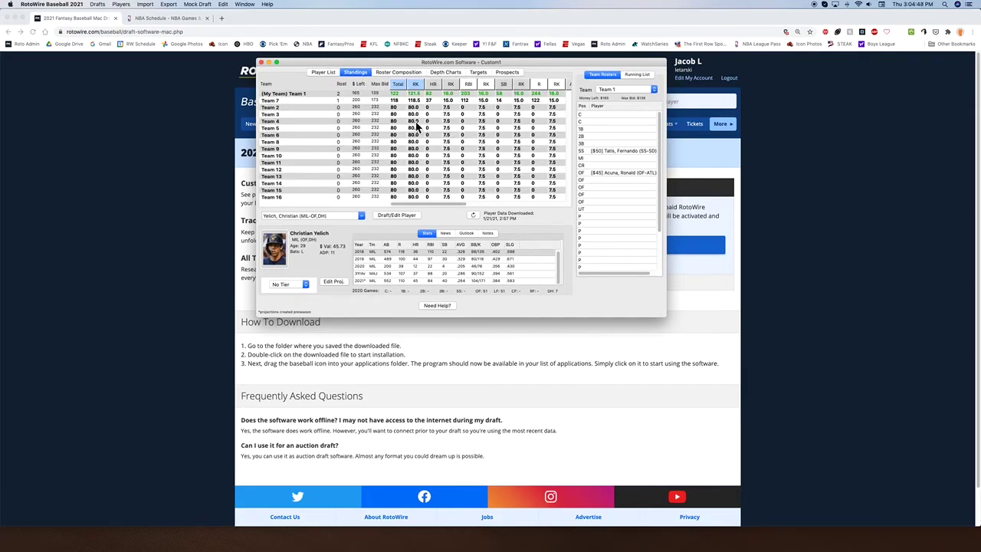
{"action": "left_click", "coordinate": [394, 73]}
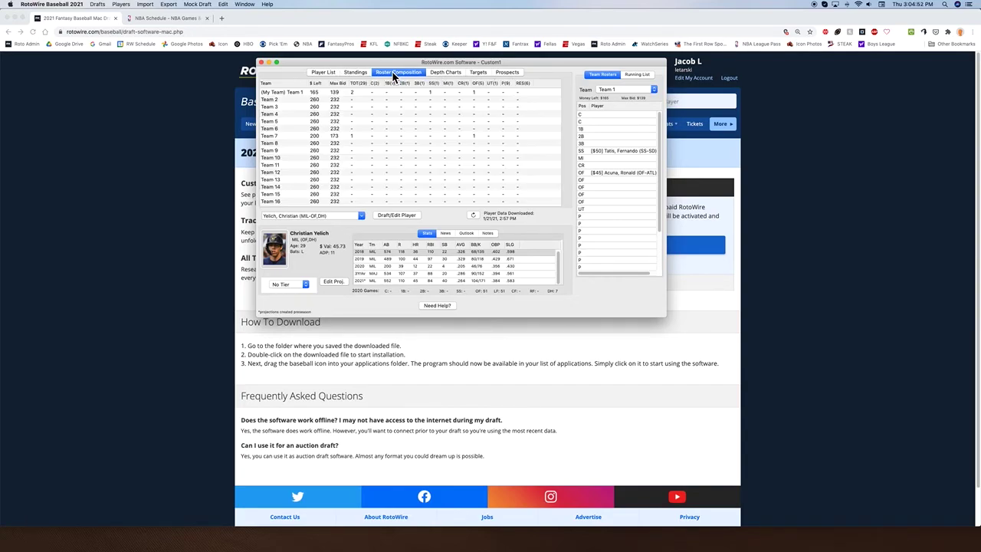
{"action": "left_click", "coordinate": [448, 74]}
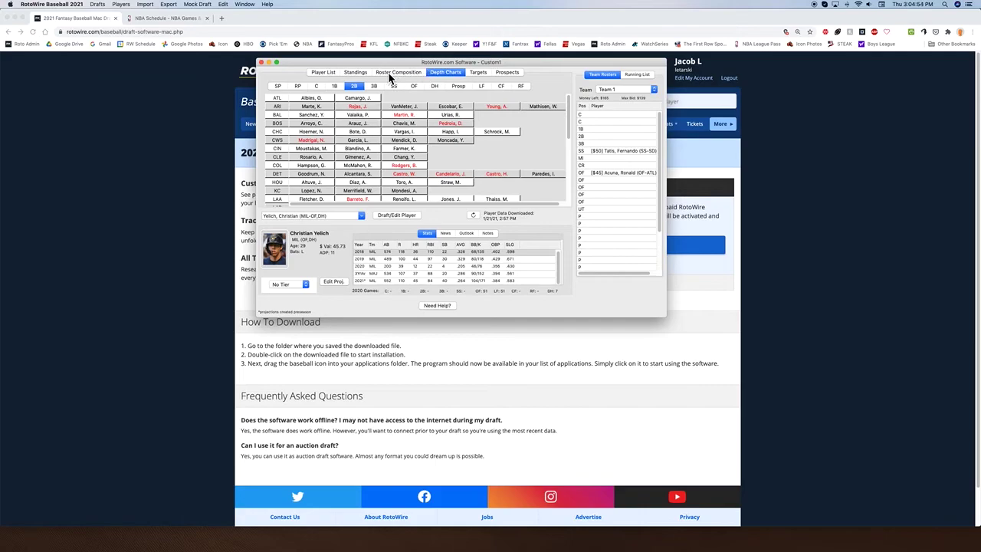
{"action": "left_click", "coordinate": [322, 72]}
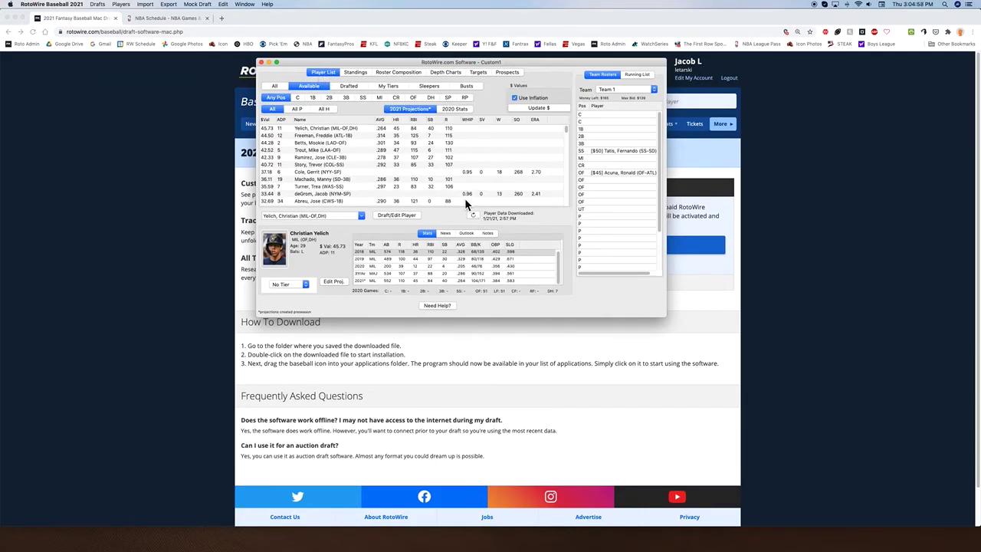
{"action": "left_click_drag", "start_coordinate": [360, 63], "coordinate": [383, 66]}
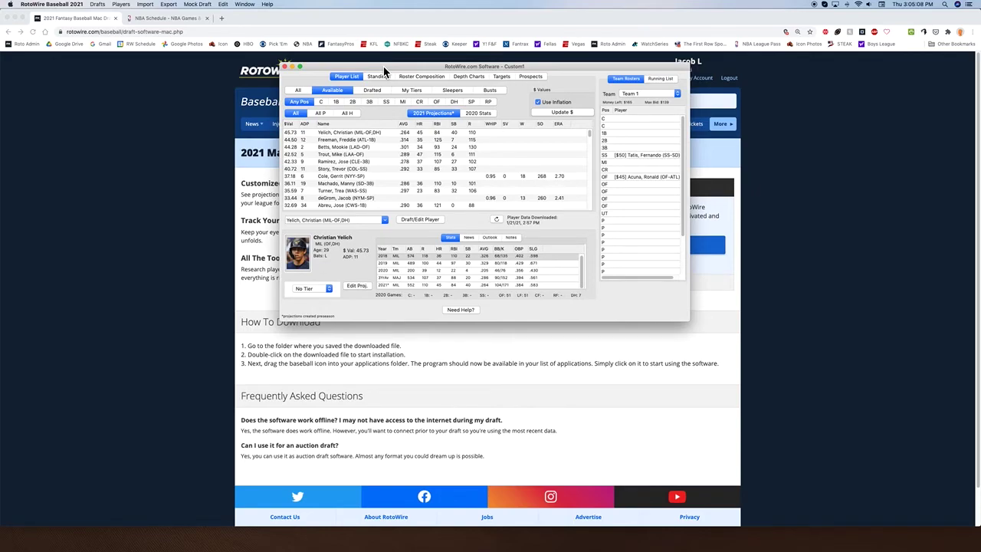
{"action": "left_click_drag", "start_coordinate": [405, 65], "coordinate": [374, 67]}
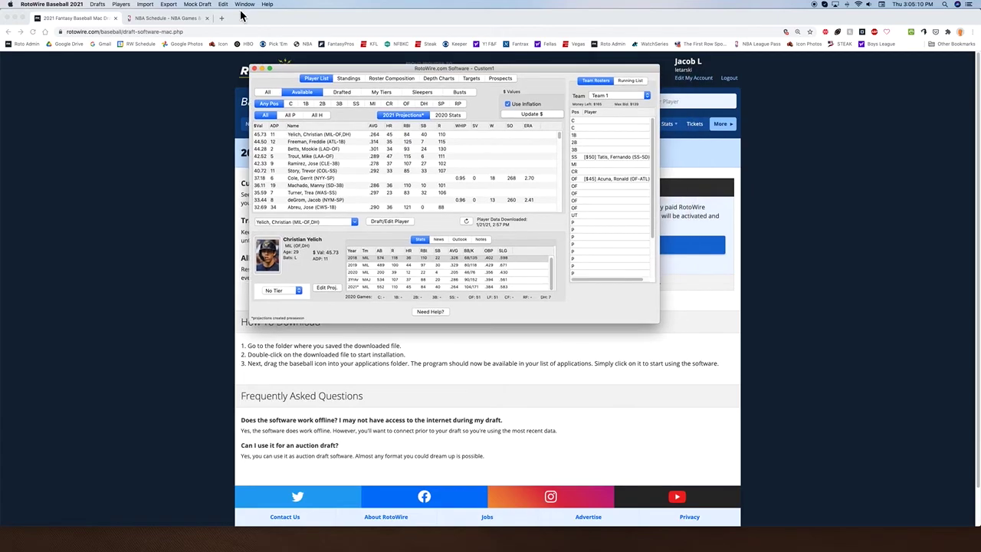
Export the current Custom1 draft to the RotoWire servers as a new server draft named Custom1
{"action": "left_click", "coordinate": [106, 4]}
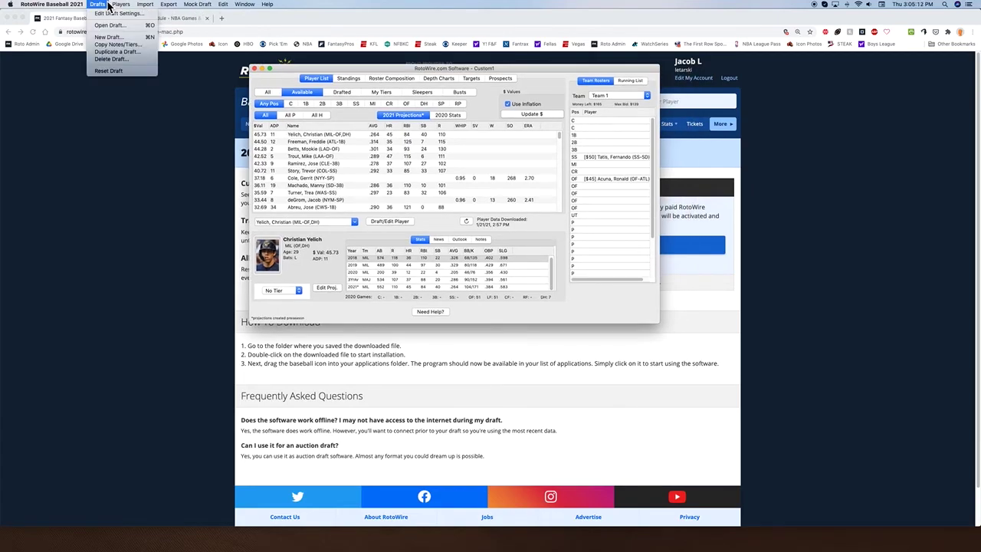
{"action": "mouse_move", "coordinate": [151, 5]}
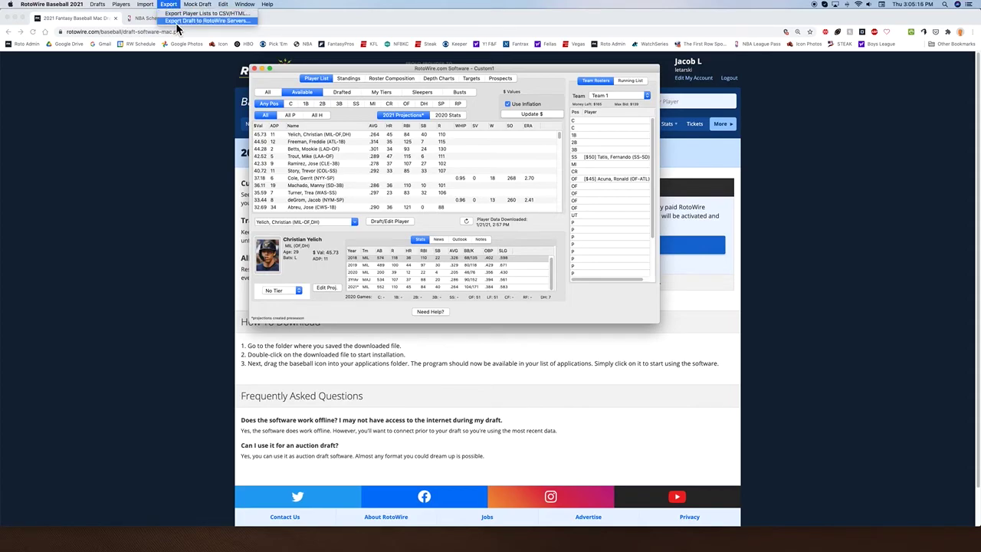
{"action": "left_click", "coordinate": [176, 22]}
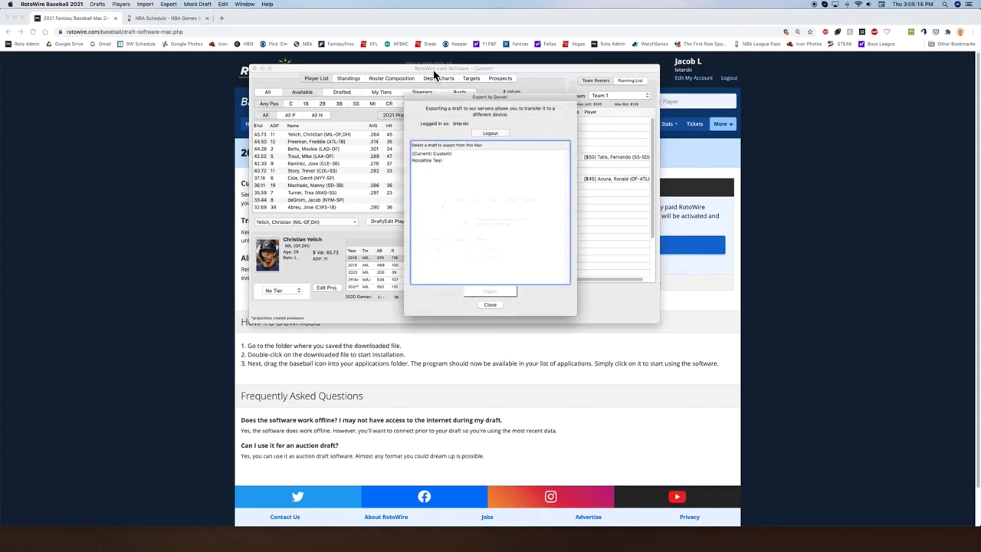
{"action": "left_click", "coordinate": [430, 150]}
{"action": "left_click", "coordinate": [492, 298]}
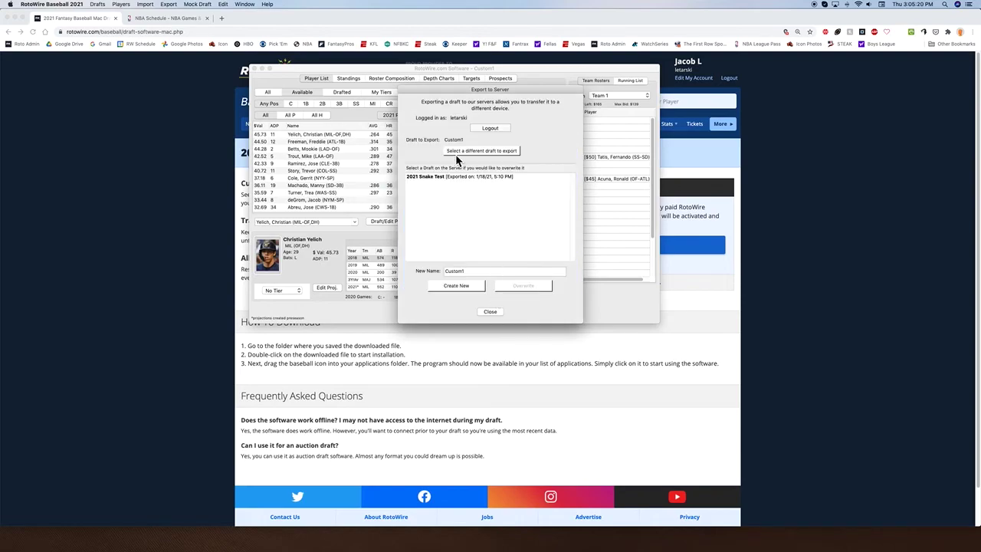
{"action": "left_click", "coordinate": [452, 177]}
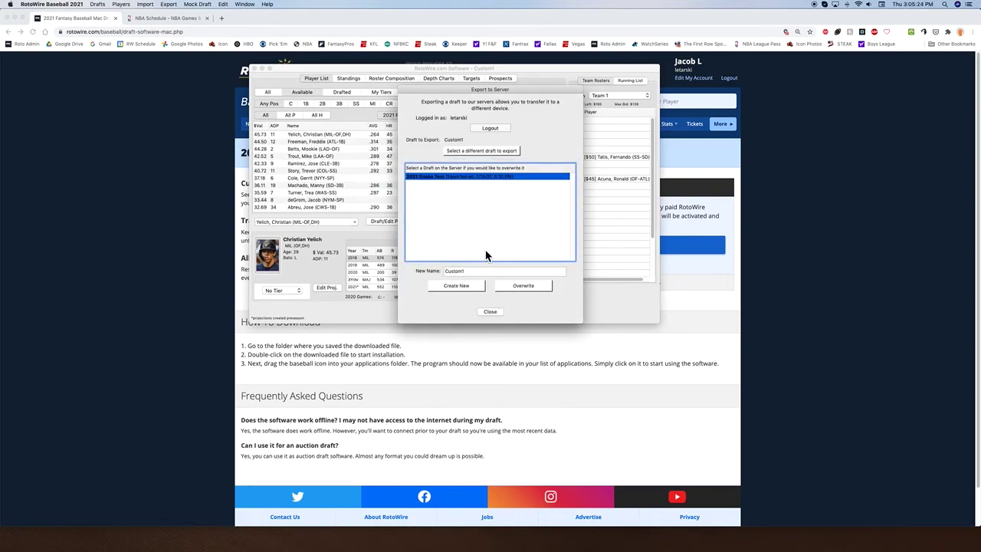
{"action": "left_click", "coordinate": [471, 208]}
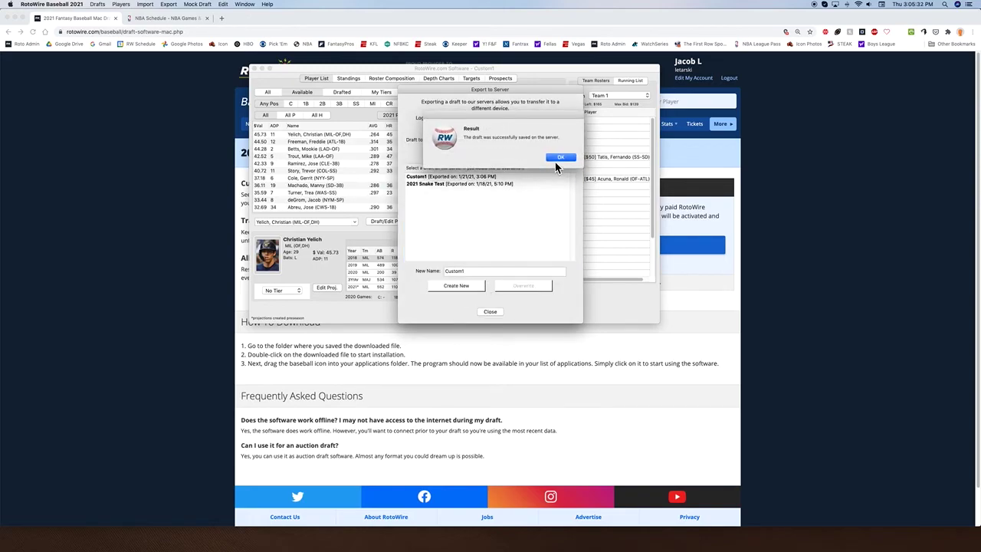
{"action": "left_click", "coordinate": [557, 159]}
{"action": "left_click", "coordinate": [492, 312]}
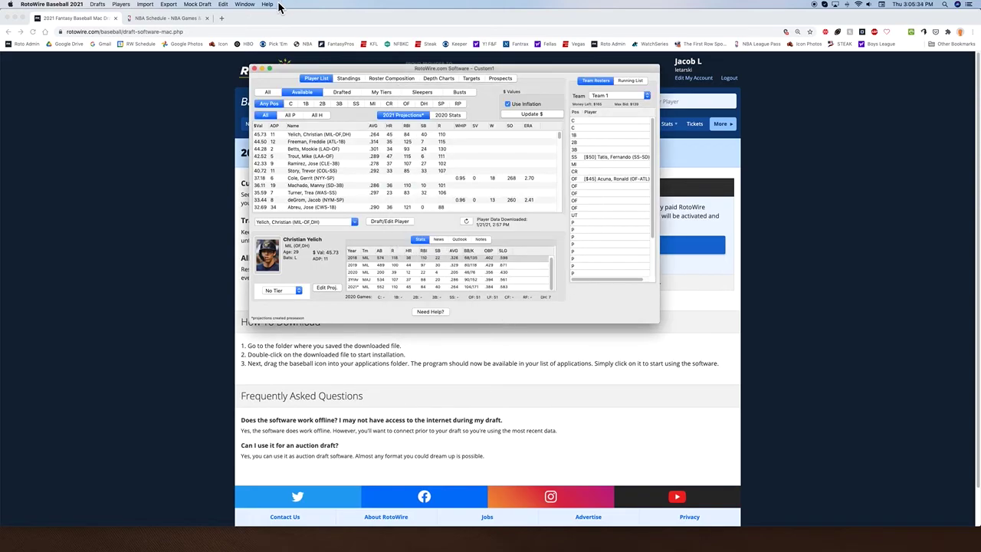
Import the 2021 Snake Test draft from the RotoWire servers as a new draft, including settings and everything
{"action": "left_click", "coordinate": [145, 5]}
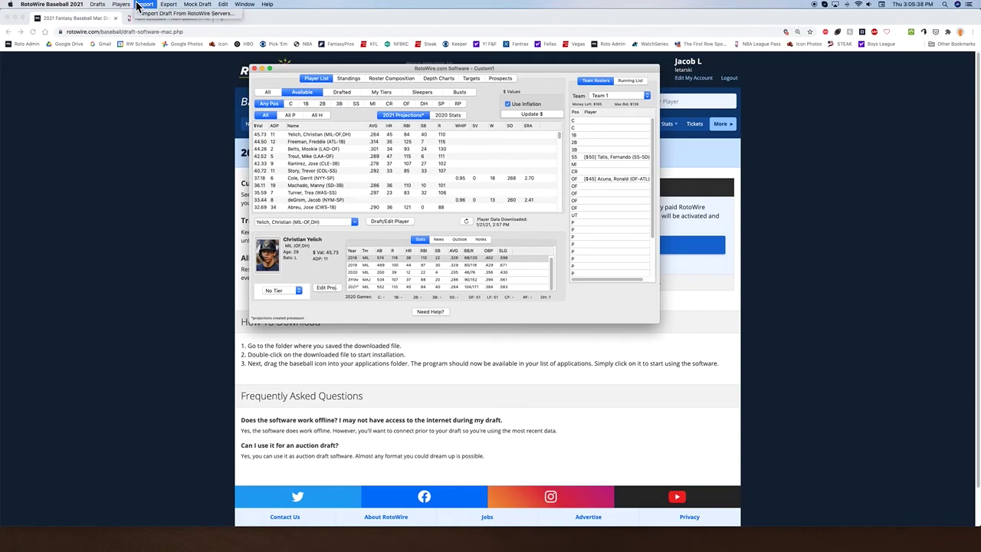
{"action": "left_click", "coordinate": [188, 14]}
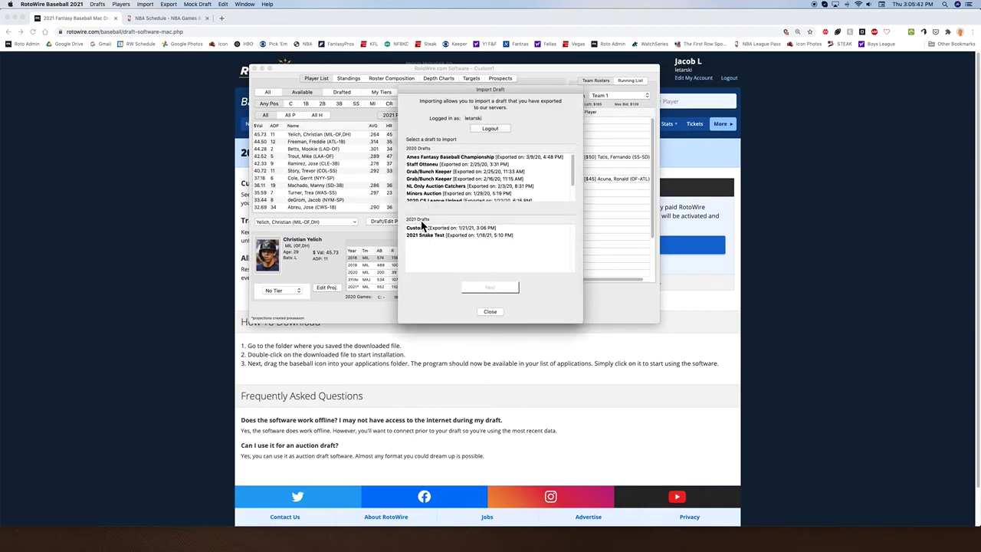
{"action": "scroll", "coordinate": [425, 195], "scroll_direction": "down", "scroll_amount": 3}
{"action": "scroll", "coordinate": [431, 190], "scroll_direction": "up", "scroll_amount": 3}
{"action": "left_click", "coordinate": [432, 235]}
{"action": "left_click", "coordinate": [490, 287]}
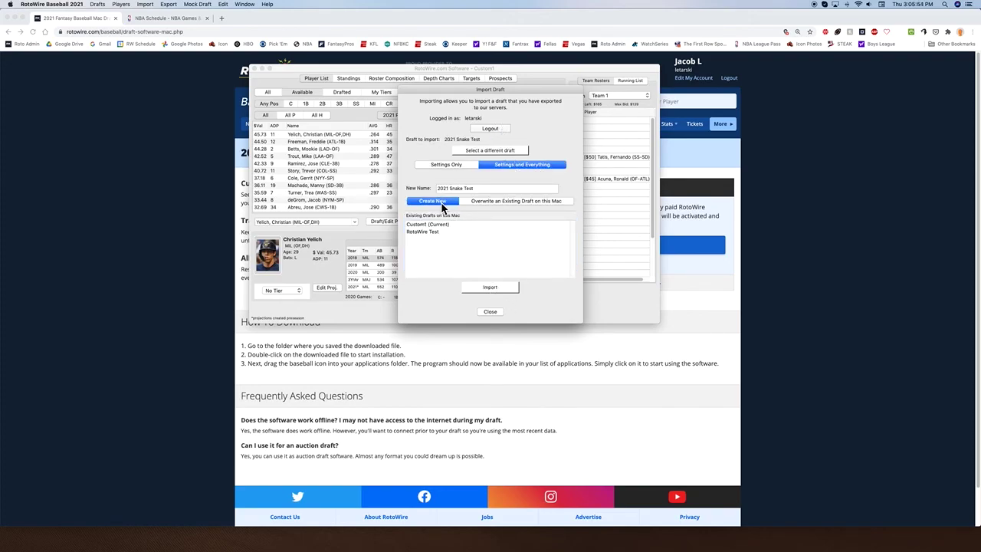
{"action": "left_click", "coordinate": [497, 291]}
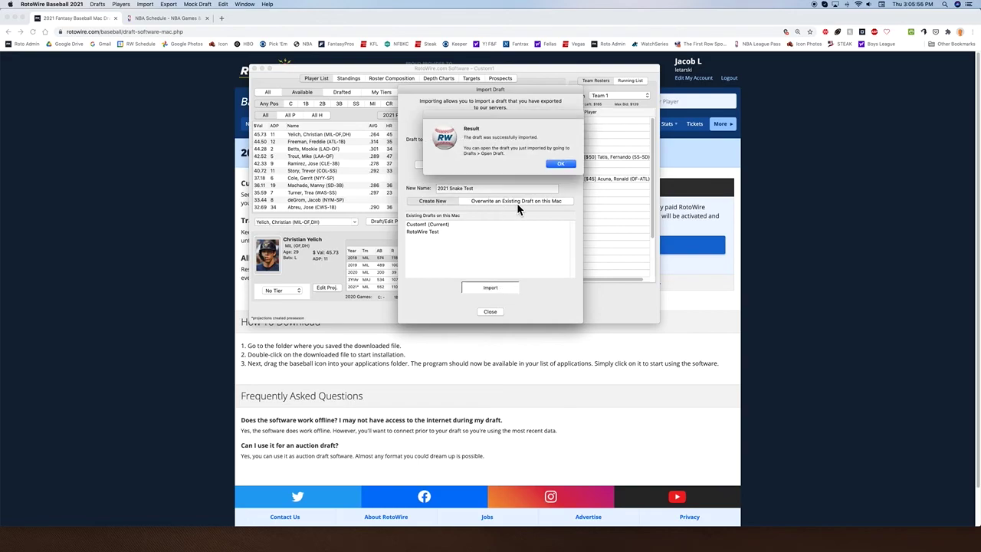
{"action": "left_click", "coordinate": [560, 167]}
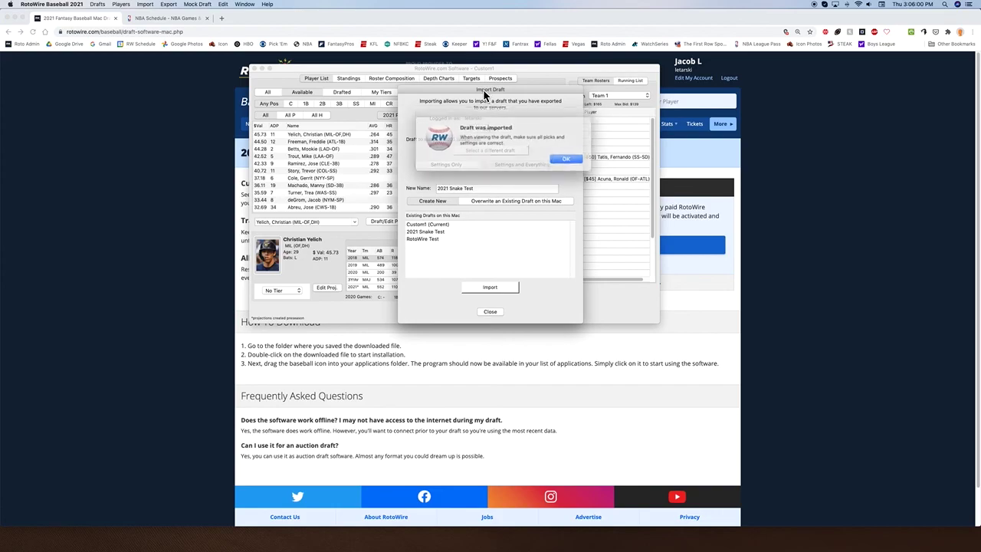
{"action": "left_click", "coordinate": [491, 312]}
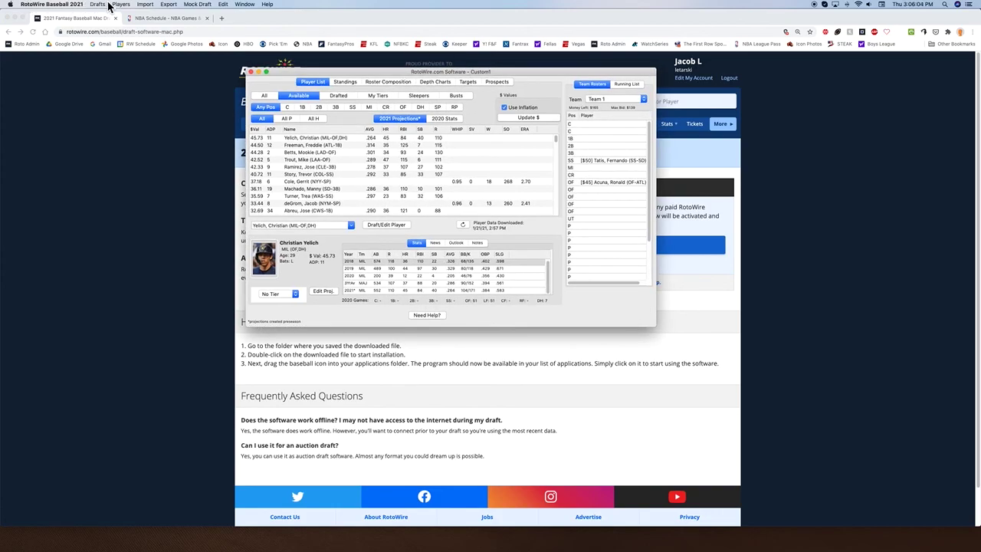
Check the list of saved drafts for the imported 2021 Snake Test, and close the list without opening a draft
{"action": "left_click", "coordinate": [98, 4]}
{"action": "left_click", "coordinate": [111, 24]}
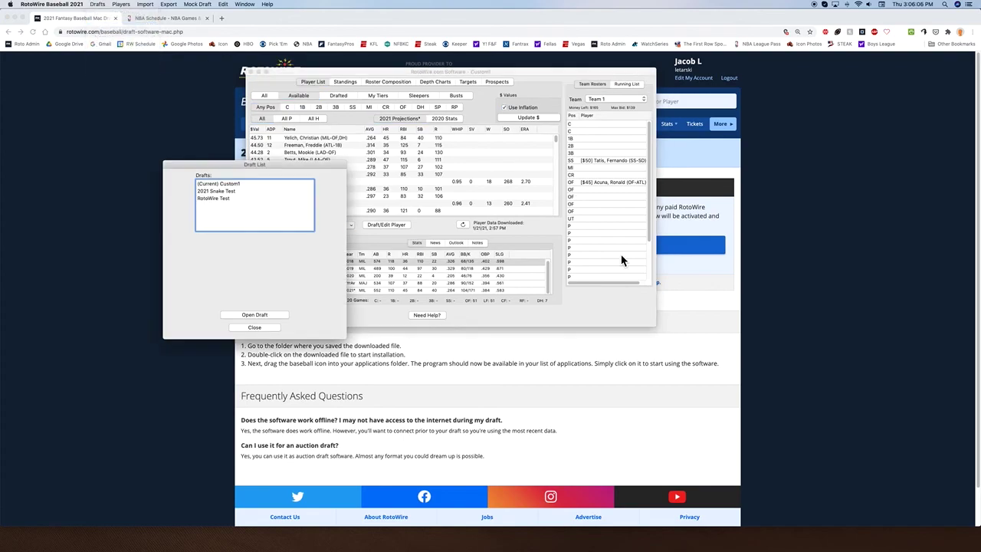
{"action": "left_click", "coordinate": [253, 330]}
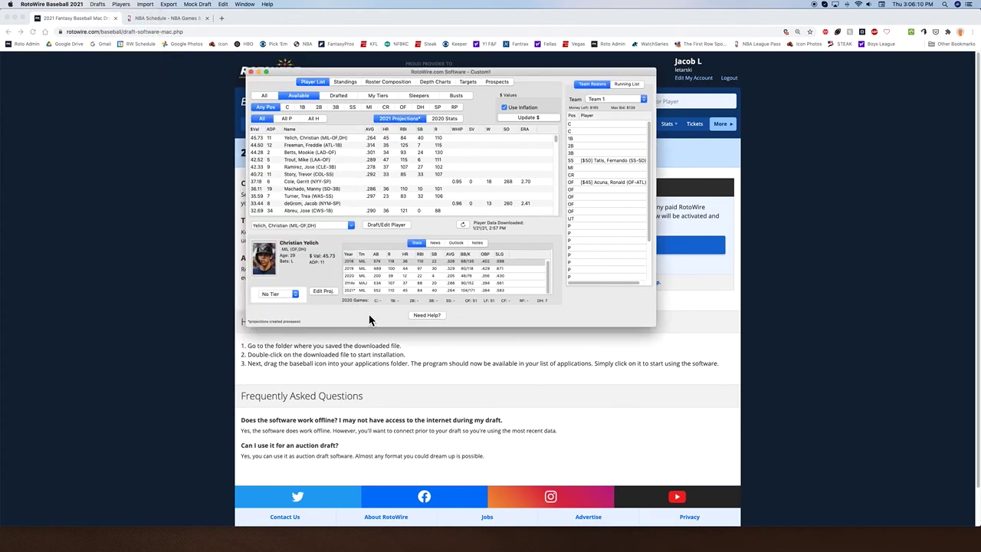
{"action": "left_click_drag", "start_coordinate": [393, 72], "coordinate": [423, 64]}
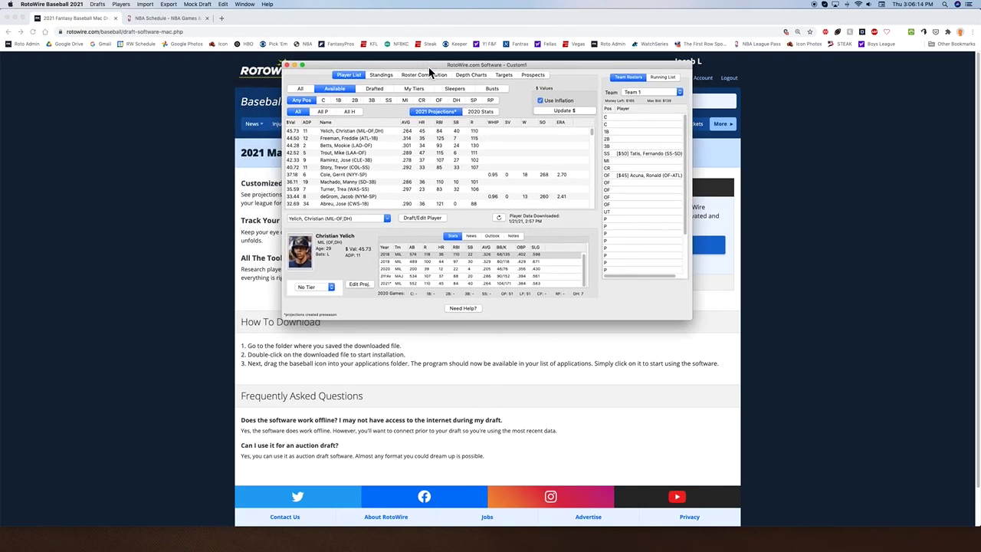
{"action": "mouse_move", "coordinate": [429, 67]}
{"action": "left_mouse_down"}
{"action": "mouse_move", "coordinate": [417, 59]}
{"action": "mouse_move", "coordinate": [426, 57]}
{"action": "left_mouse_up"}
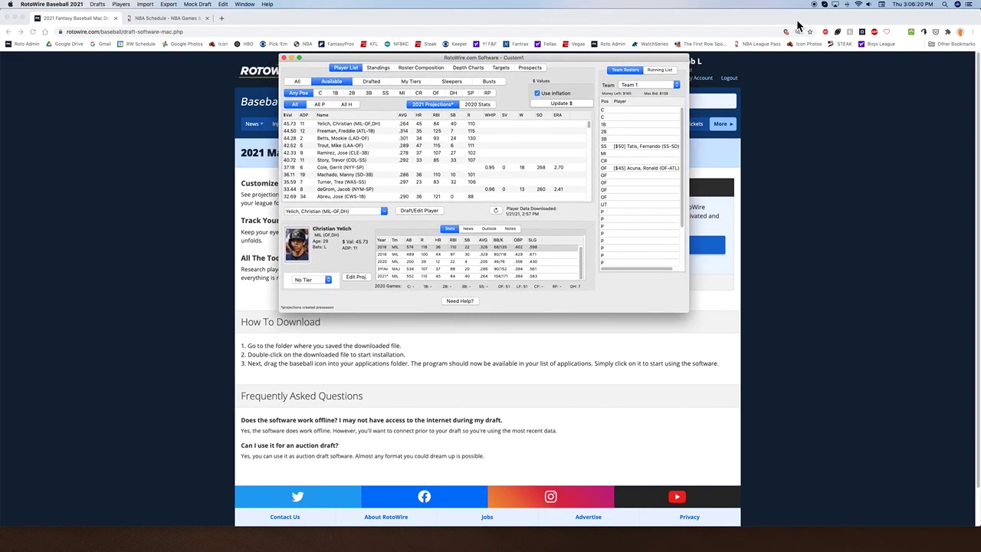